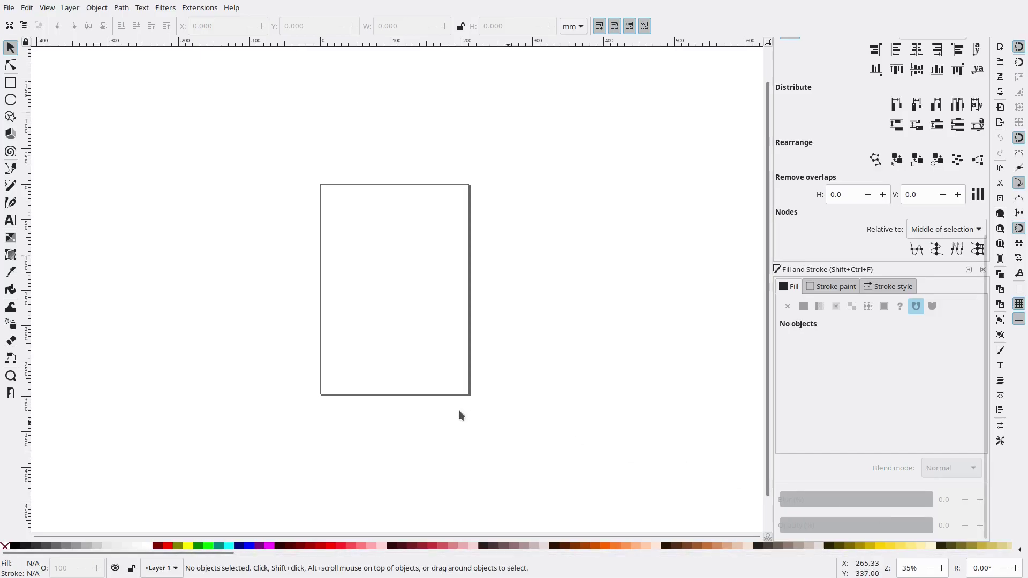
- Turn off Show page border in Document Properties so the canvas has no page outline
{"action": "left_click_drag", "start_coordinate": [615, 245], "coordinate": [635, 250]}
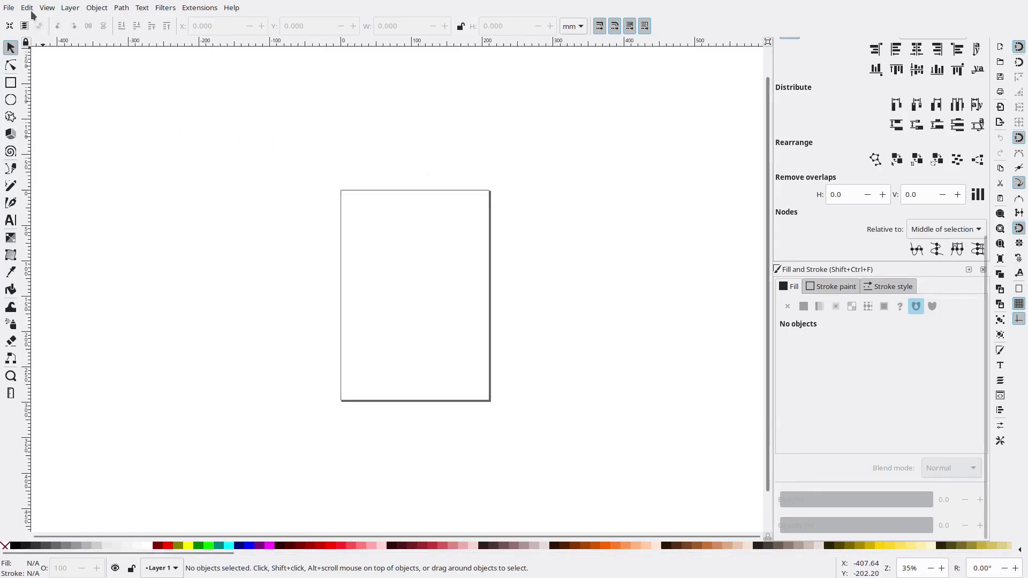
{"action": "left_click", "coordinate": [9, 7]}
{"action": "left_click", "coordinate": [47, 213]}
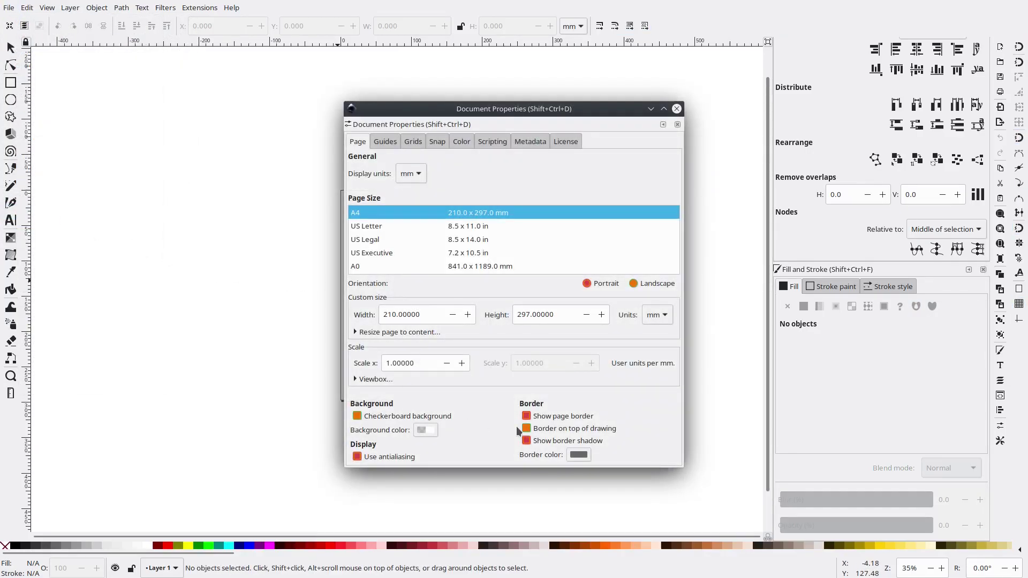
{"action": "left_click_drag", "start_coordinate": [556, 107], "coordinate": [789, 104]}
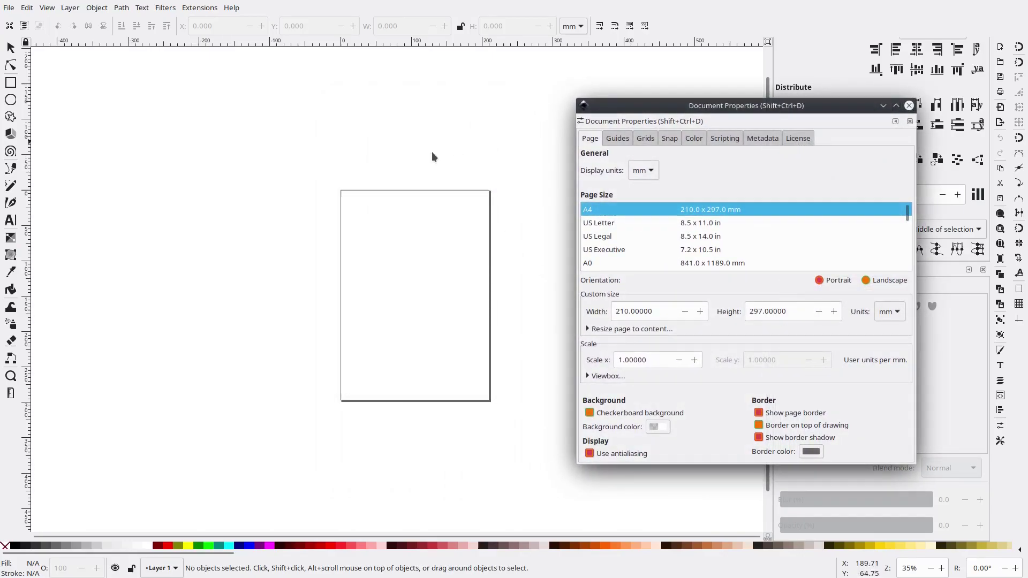
{"action": "left_click", "coordinate": [758, 413]}
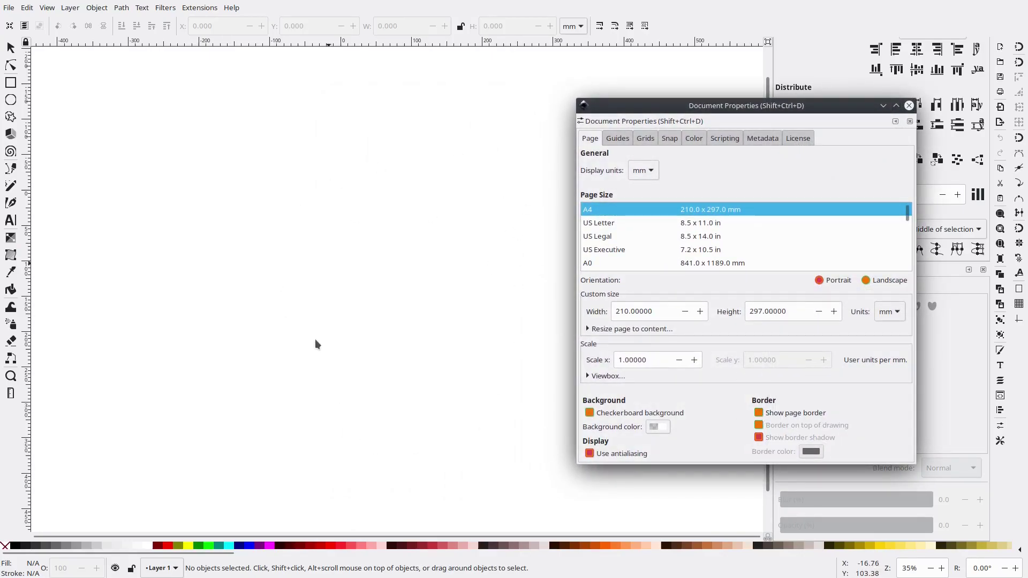
{"action": "left_click", "coordinate": [908, 105]}
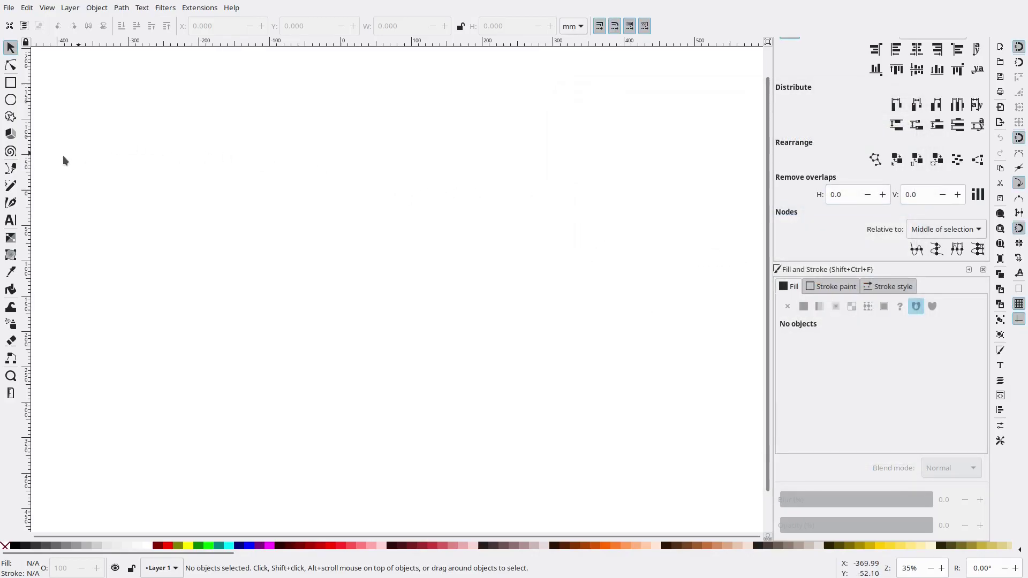
- Draw an ellipse near the top-left of the canvas with the Ellipse tool
{"action": "left_click", "coordinate": [11, 169]}
{"action": "left_click", "coordinate": [11, 100]}
{"action": "left_click_drag", "start_coordinate": [67, 104], "coordinate": [263, 285]}
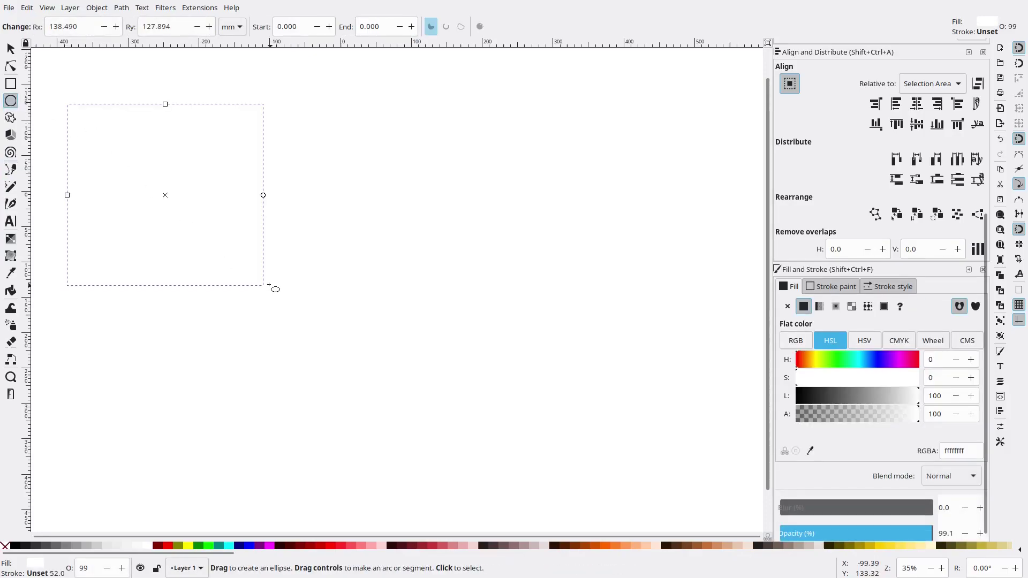
- Give the ellipse a flat red fill c41a1aff, then return to the Selector
{"action": "left_click", "coordinate": [851, 394]}
{"action": "left_click_drag", "start_coordinate": [856, 377], "coordinate": [889, 377]}
{"action": "scroll", "coordinate": [297, 207], "scroll_direction": "right", "scroll_amount": 3}
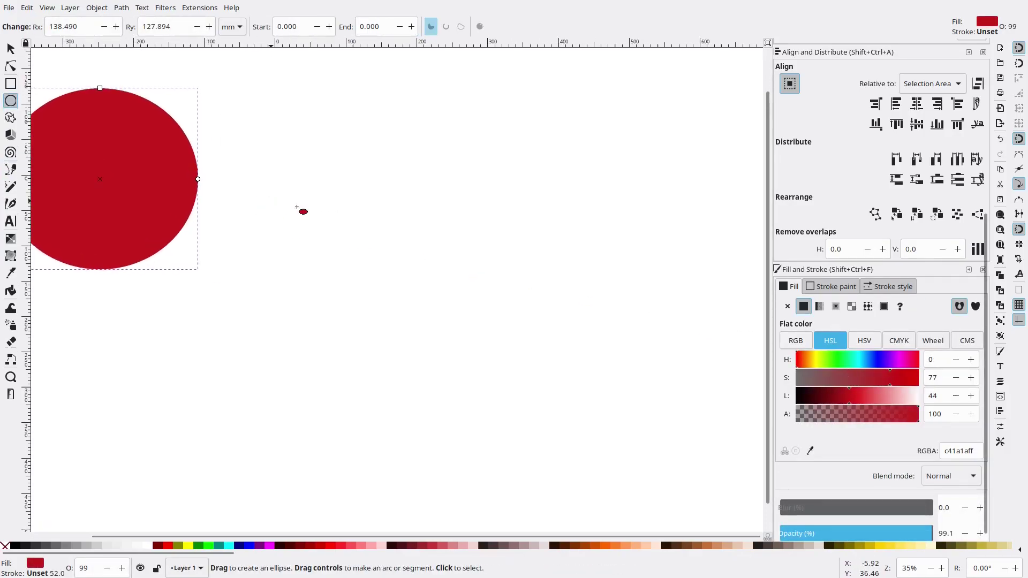
{"action": "scroll", "coordinate": [297, 207], "scroll_direction": "left", "scroll_amount": 5}
{"action": "scroll", "coordinate": [289, 254], "scroll_direction": "up", "scroll_amount": 3}
{"action": "scroll", "coordinate": [545, 255], "scroll_direction": "down", "scroll_amount": 5}
{"action": "scroll", "coordinate": [650, 411], "scroll_direction": "up", "scroll_amount": 3}
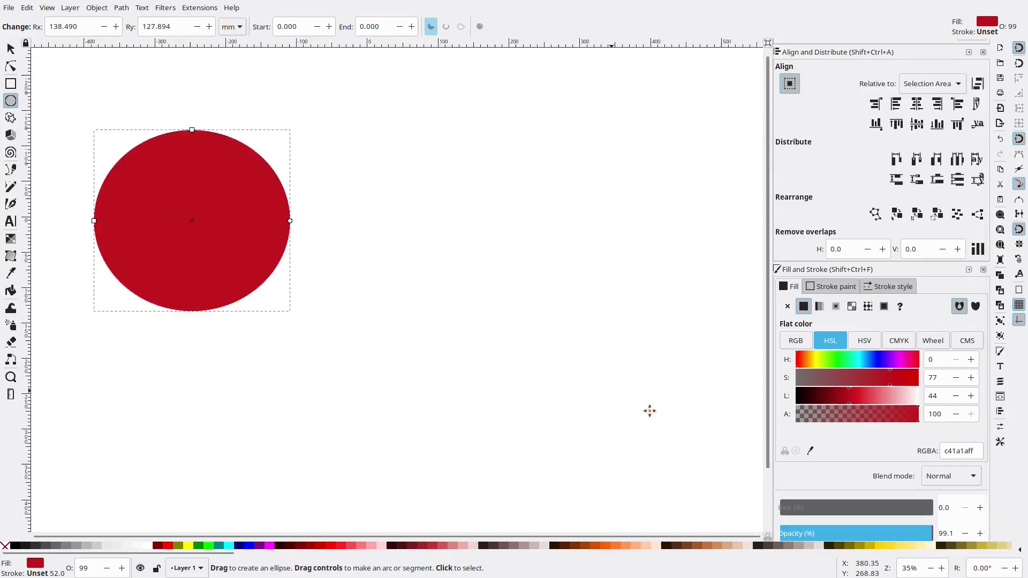
{"action": "scroll", "coordinate": [754, 337], "scroll_direction": "left", "scroll_amount": 5}
{"action": "scroll", "coordinate": [755, 337], "scroll_direction": "up", "scroll_amount": 2}
{"action": "scroll", "coordinate": [312, 220], "scroll_direction": "right", "scroll_amount": 7}
{"action": "scroll", "coordinate": [312, 220], "scroll_direction": "down", "scroll_amount": 3}
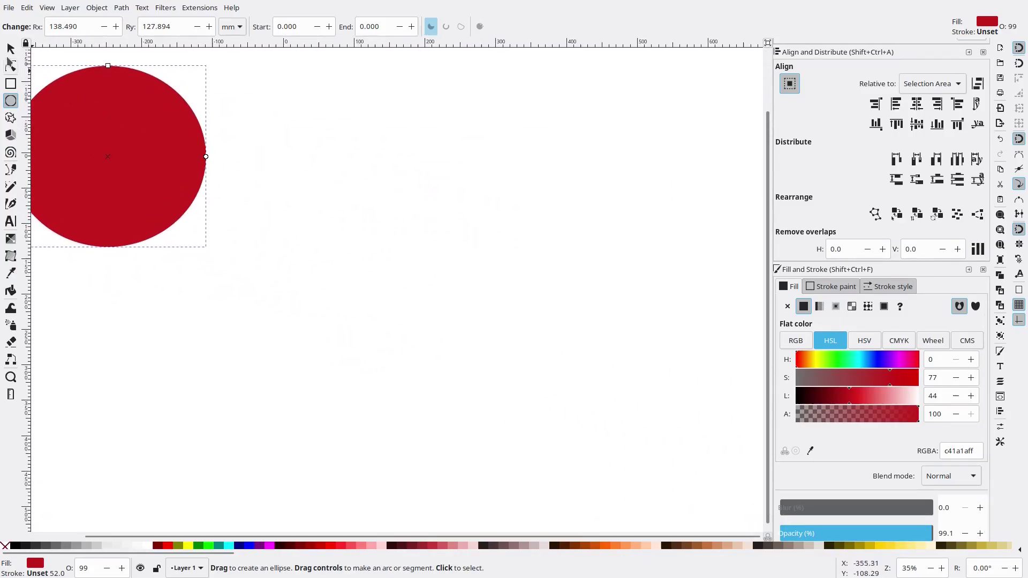
{"action": "key", "text": "s"}
{"action": "scroll", "coordinate": [316, 209], "scroll_direction": "down", "scroll_amount": 3}
{"action": "scroll", "coordinate": [326, 203], "scroll_direction": "up", "scroll_amount": 5}
{"action": "scroll", "coordinate": [543, 275], "scroll_direction": "left", "scroll_amount": 6}
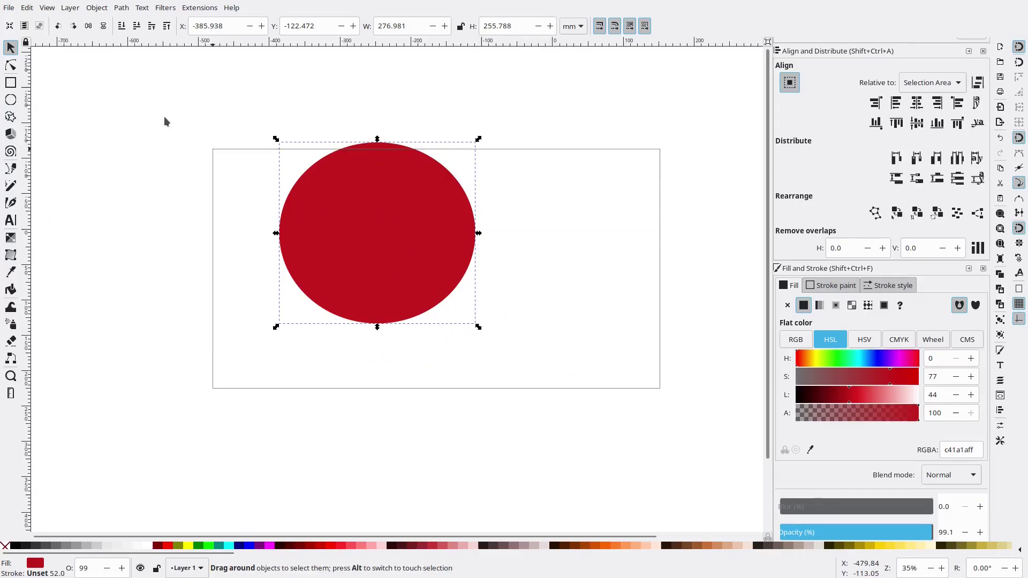
- Select and deselect the red ellipse, then look around the canvas and the File menu
{"action": "left_click", "coordinate": [541, 362]}
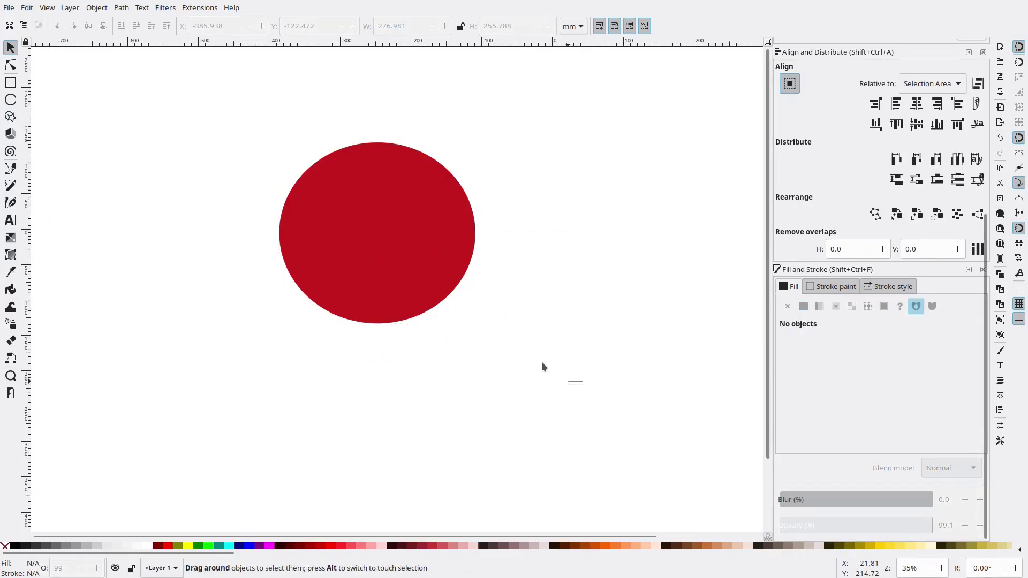
{"action": "left_click", "coordinate": [471, 250]}
{"action": "key", "text": "Escape"}
{"action": "scroll", "coordinate": [677, 352], "scroll_direction": "right", "scroll_amount": 10}
{"action": "scroll", "coordinate": [677, 352], "scroll_direction": "down", "scroll_amount": 3}
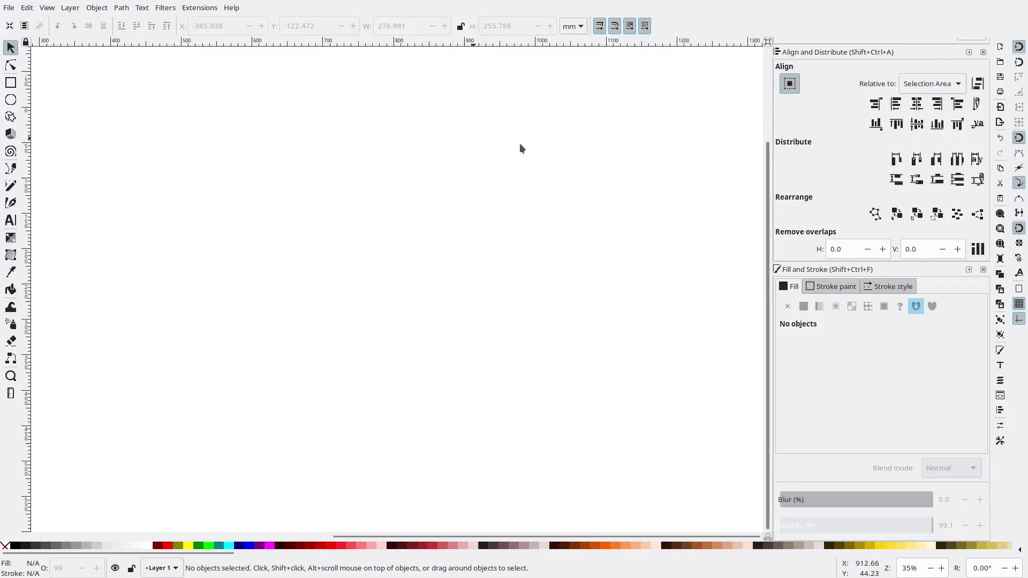
{"action": "scroll", "coordinate": [325, 199], "scroll_direction": "right", "scroll_amount": 20}
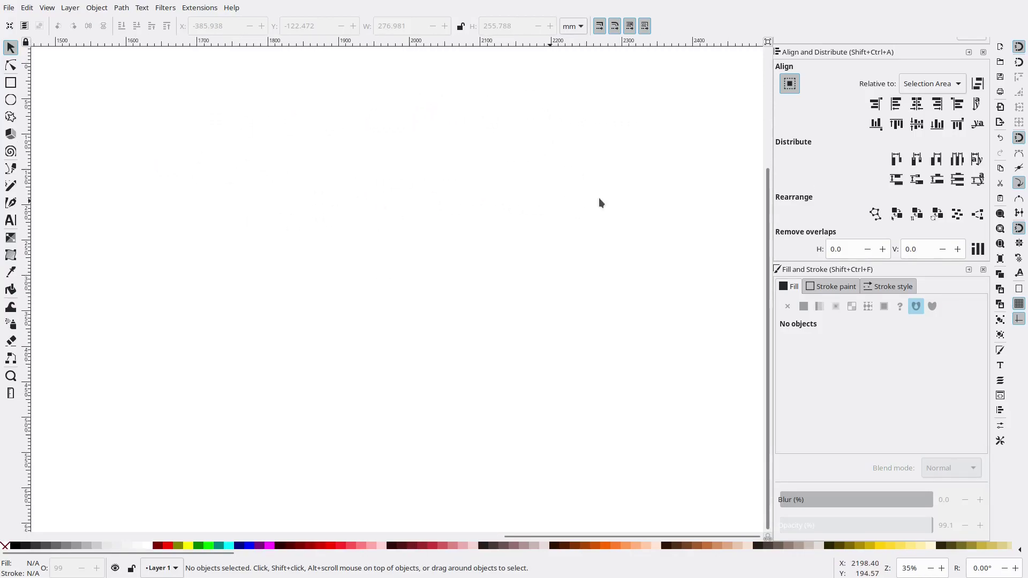
{"action": "scroll", "coordinate": [599, 202], "scroll_direction": "down", "scroll_amount": 2}
{"action": "scroll", "coordinate": [291, 223], "scroll_direction": "right", "scroll_amount": 20}
{"action": "scroll", "coordinate": [378, 284], "scroll_direction": "down", "scroll_amount": 1}
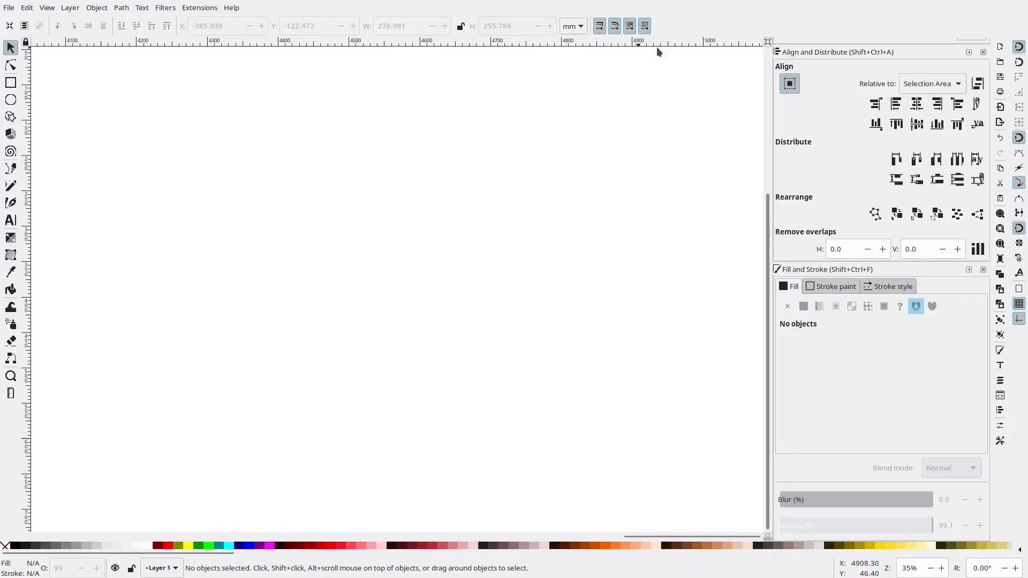
{"action": "scroll", "coordinate": [425, 200], "scroll_direction": "right", "scroll_amount": 20}
{"action": "scroll", "coordinate": [321, 215], "scroll_direction": "down", "scroll_amount": 2}
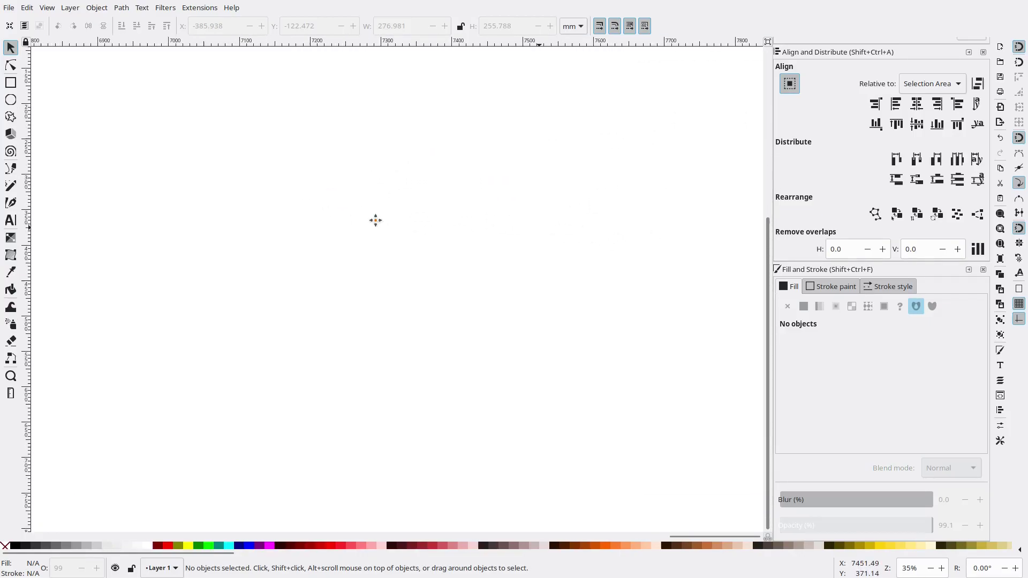
{"action": "scroll", "coordinate": [441, 210], "scroll_direction": "left", "scroll_amount": 4}
{"action": "left_click", "coordinate": [7, 8]}
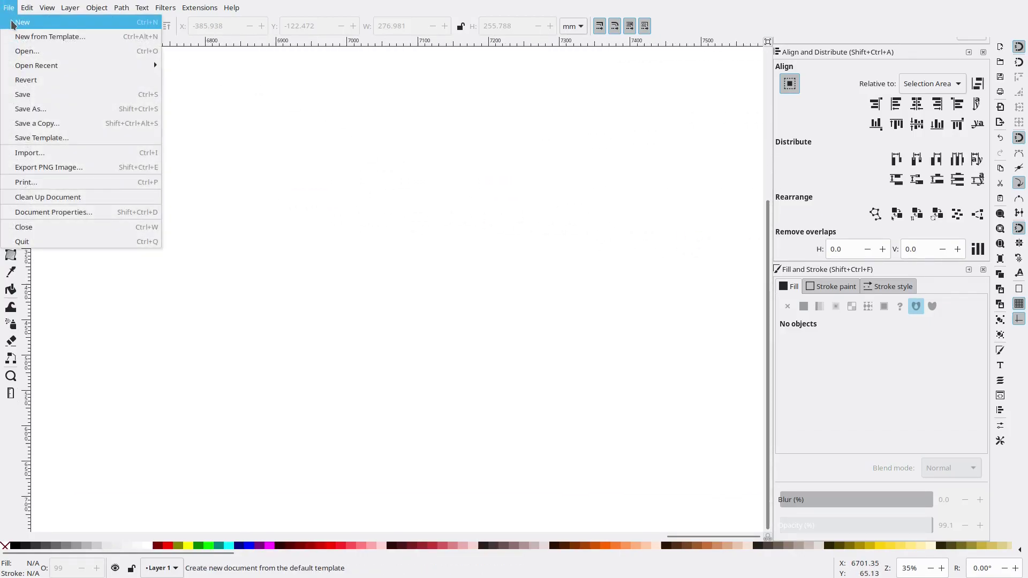
{"action": "left_click", "coordinate": [339, 175]}
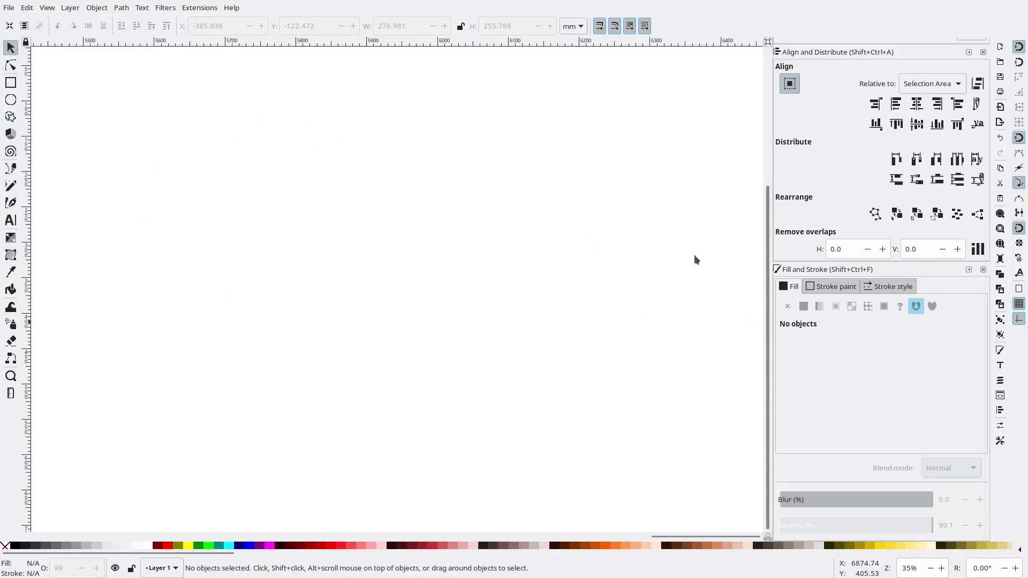
- Select everything with Ctrl+A and delete the red ellipse
{"action": "scroll", "coordinate": [571, 264], "scroll_direction": "left", "scroll_amount": 20}
{"action": "scroll", "coordinate": [565, 319], "scroll_direction": "up", "scroll_amount": 10}
{"action": "scroll", "coordinate": [490, 290], "scroll_direction": "left", "scroll_amount": 20}
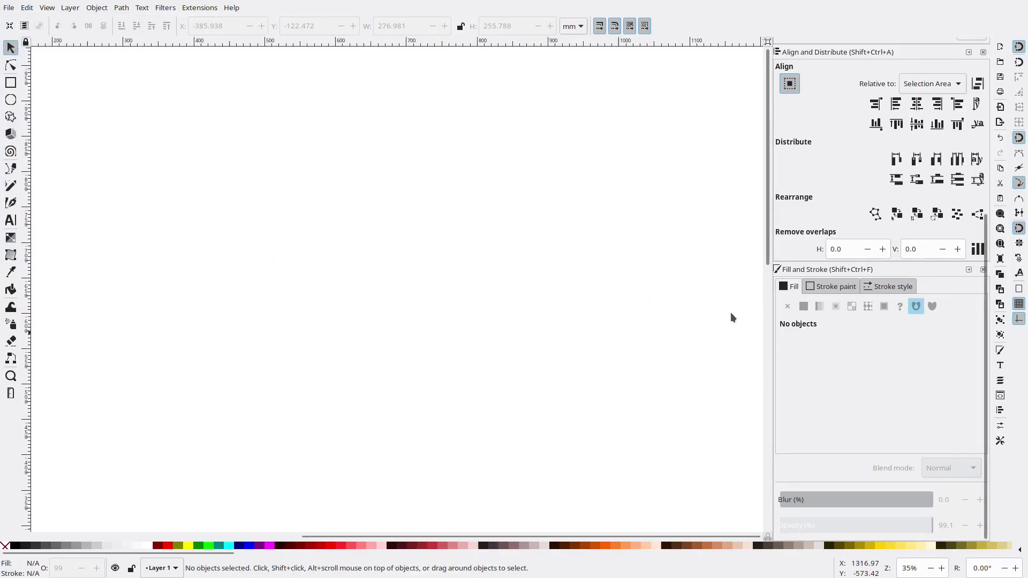
{"action": "scroll", "coordinate": [294, 234], "scroll_direction": "up", "scroll_amount": 6}
{"action": "scroll", "coordinate": [106, 153], "scroll_direction": "down", "scroll_amount": 5}
{"action": "scroll", "coordinate": [509, 223], "scroll_direction": "right", "scroll_amount": 10}
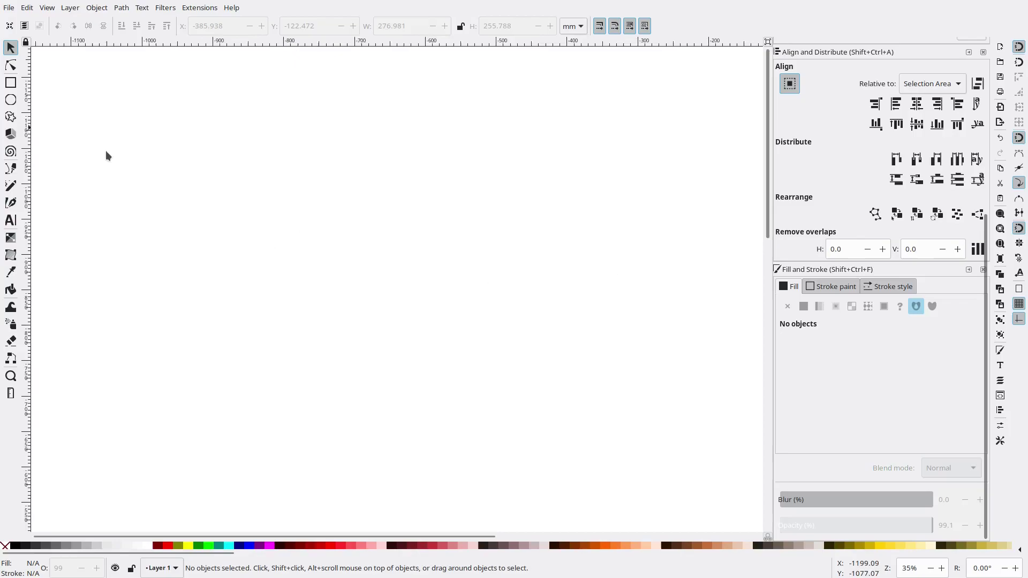
{"action": "scroll", "coordinate": [562, 230], "scroll_direction": "up", "scroll_amount": 20}
{"action": "scroll", "coordinate": [562, 230], "scroll_direction": "right", "scroll_amount": 2}
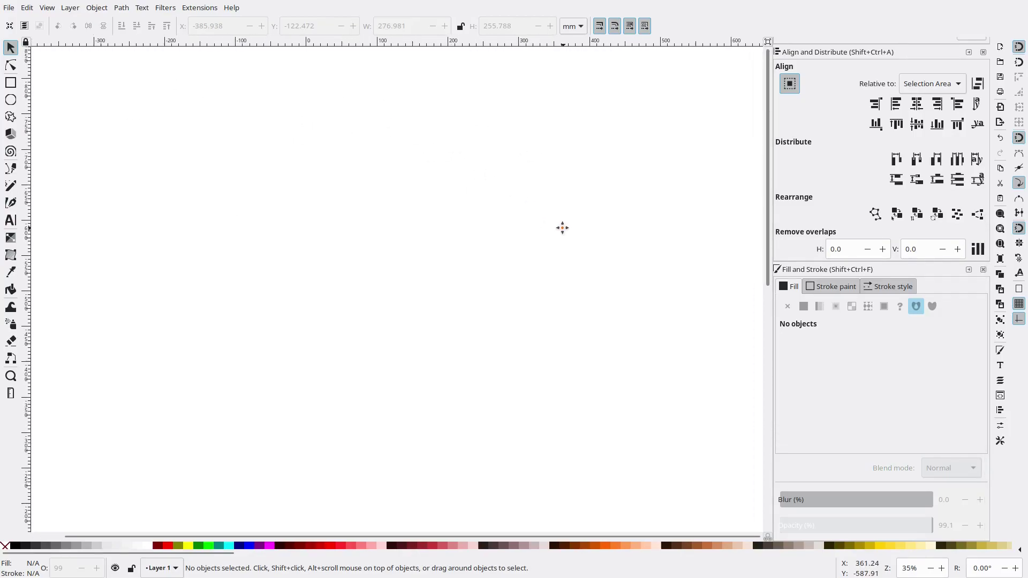
{"action": "scroll", "coordinate": [527, 396], "scroll_direction": "up", "scroll_amount": 14}
{"action": "scroll", "coordinate": [516, 236], "scroll_direction": "left", "scroll_amount": 2}
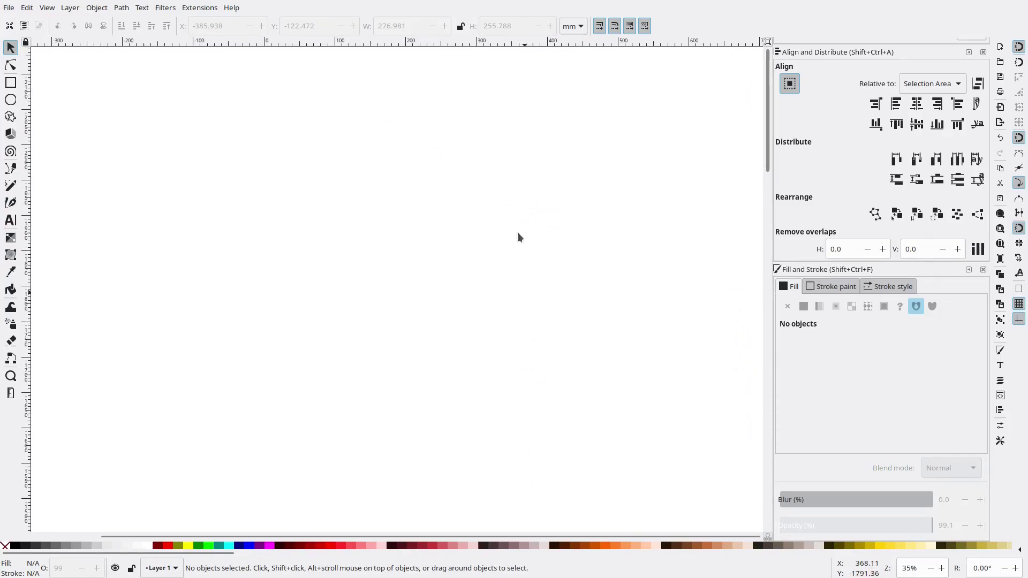
{"action": "scroll", "coordinate": [508, 125], "scroll_direction": "down", "scroll_amount": 15}
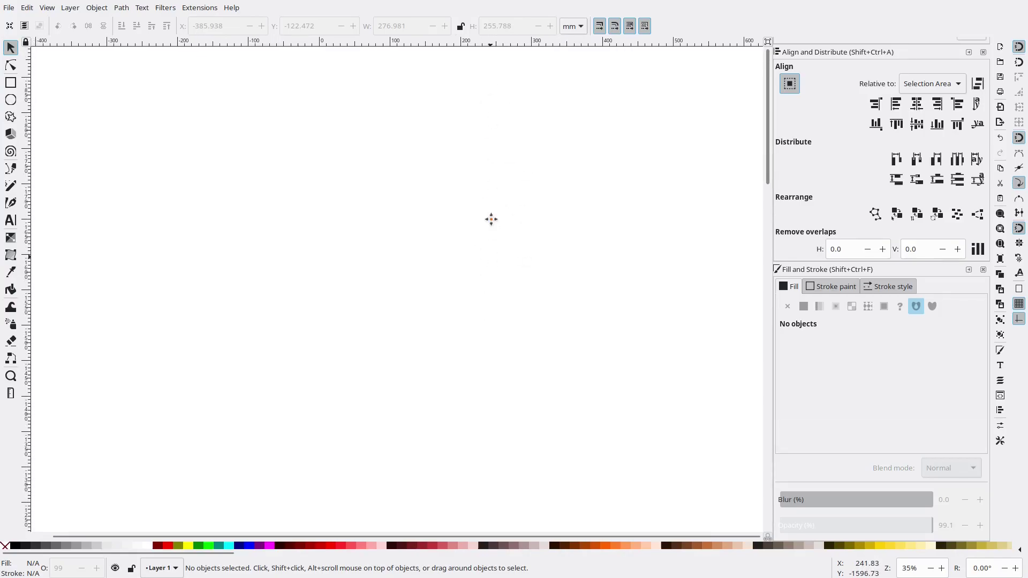
{"action": "scroll", "coordinate": [436, 315], "scroll_direction": "down", "scroll_amount": 6}
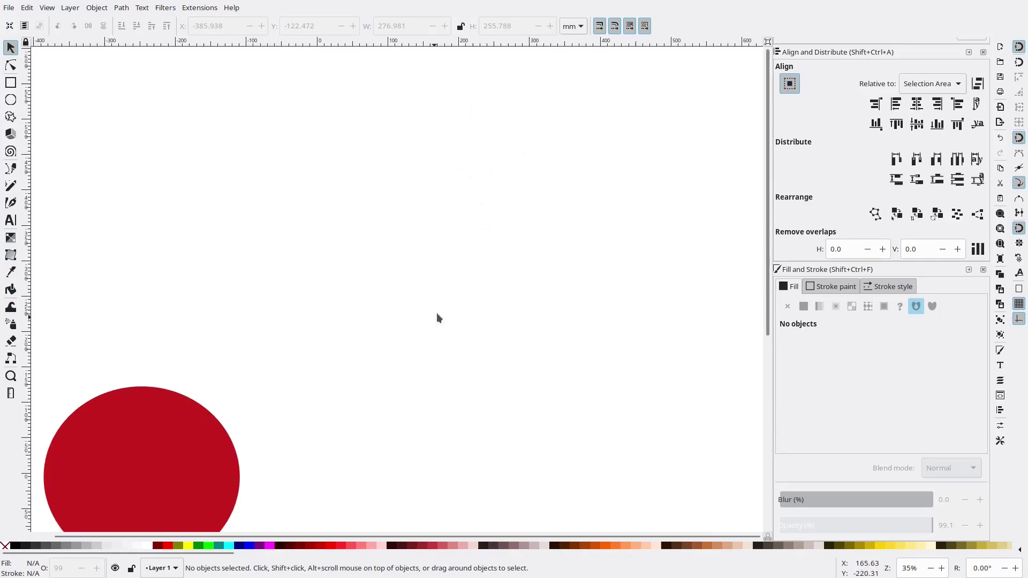
{"action": "scroll", "coordinate": [551, 243], "scroll_direction": "left", "scroll_amount": 4}
{"action": "key", "text": "ctrl+a"}
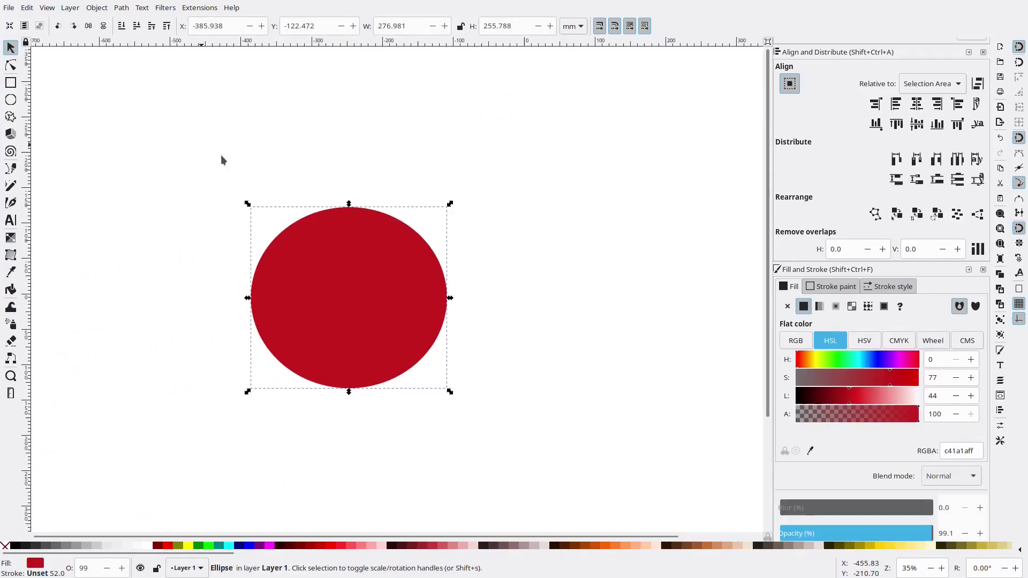
{"action": "key", "text": "Delete"}
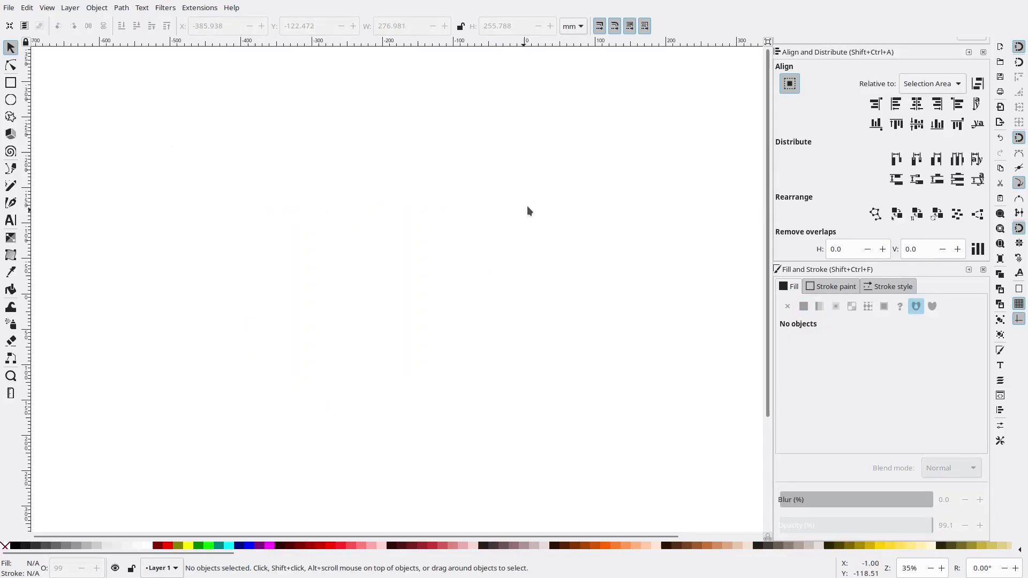
- Close the docked Export, Align and Fill side panels to widen the canvas
{"action": "scroll", "coordinate": [937, 83], "scroll_direction": "up", "scroll_amount": 3}
{"action": "key", "text": "shift+ctrl+e"}
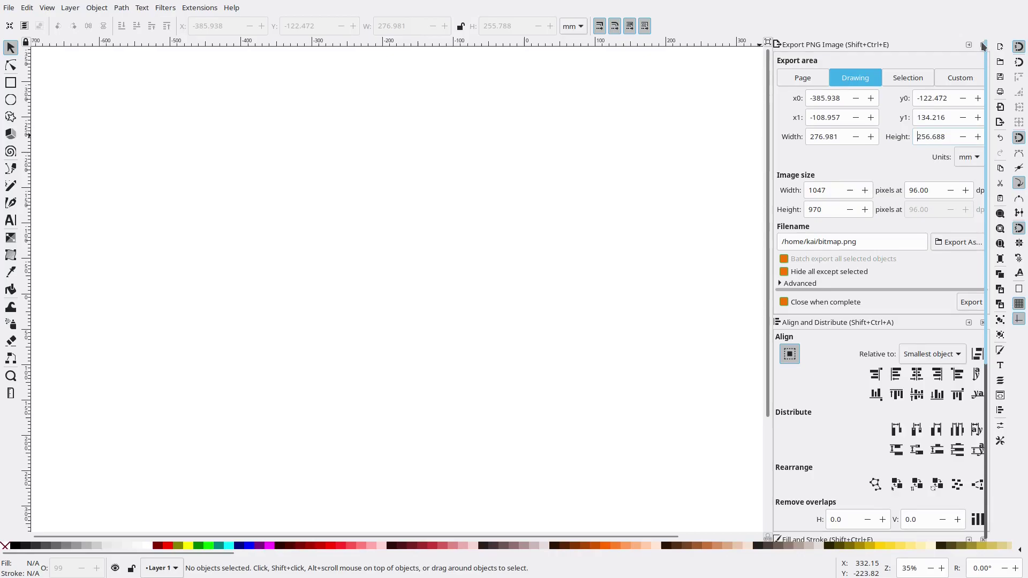
{"action": "left_click", "coordinate": [982, 45]}
{"action": "left_click", "coordinate": [982, 45]}
{"action": "left_click", "coordinate": [982, 45]}
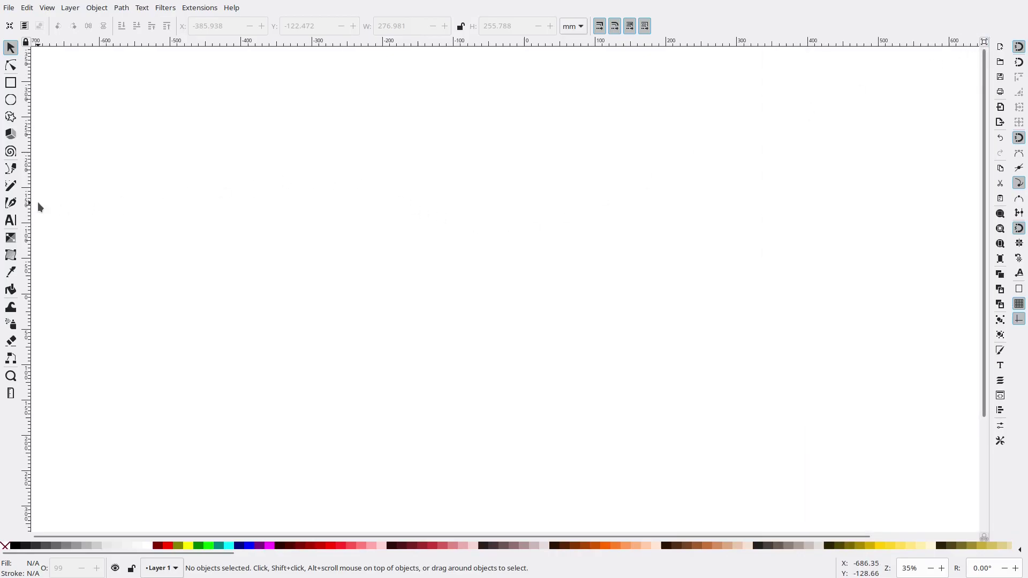
- Draw a red circle about 450 mm across and centre it in view
{"action": "left_click", "coordinate": [11, 100]}
{"action": "left_click_drag", "start_coordinate": [394, 132], "coordinate": [557, 305]}
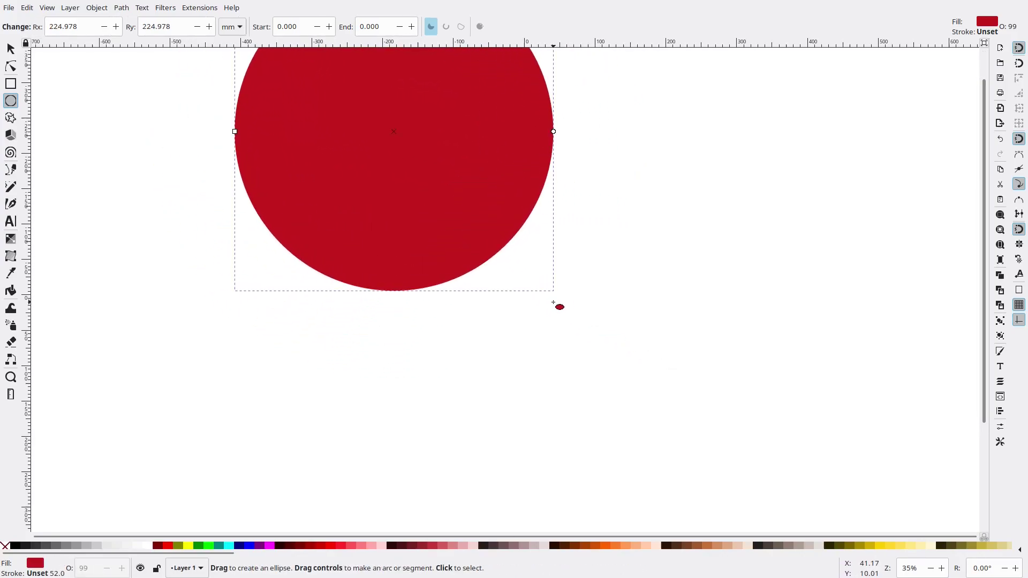
{"action": "left_click_drag", "start_coordinate": [601, 207], "coordinate": [686, 369]}
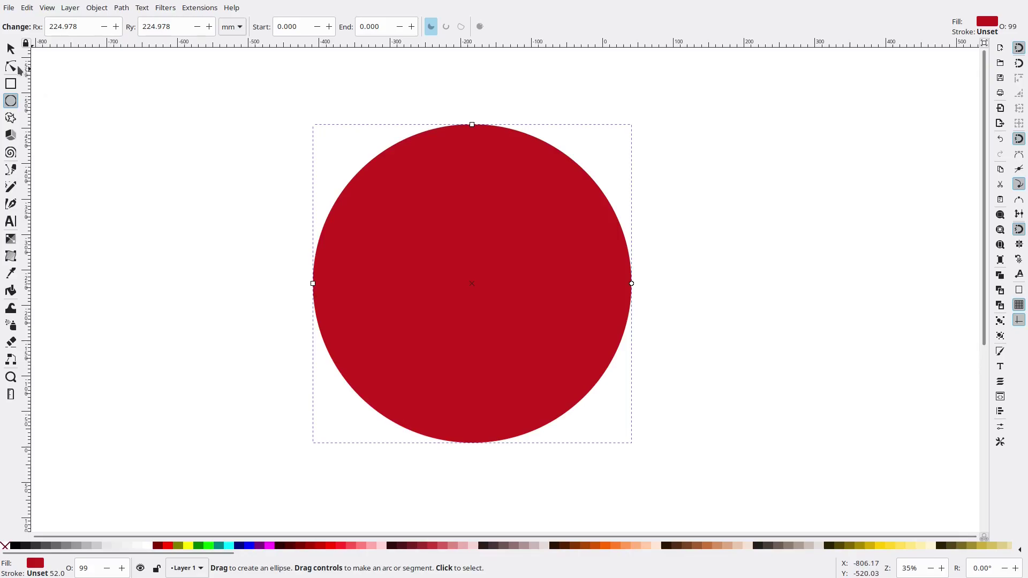
{"action": "left_click", "coordinate": [10, 51]}
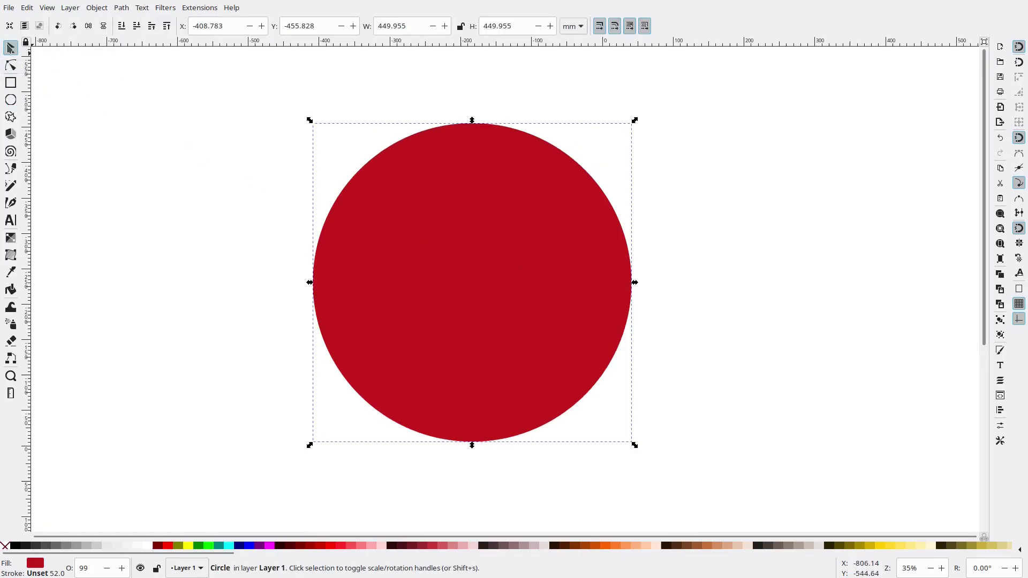
- Move the red circle slightly up and to the left
{"action": "left_click_drag", "start_coordinate": [414, 263], "coordinate": [392, 230]}
{"action": "left_click", "coordinate": [743, 239]}
{"action": "left_click", "coordinate": [513, 247]}
{"action": "scroll", "coordinate": [592, 193], "scroll_direction": "up", "scroll_amount": 3}
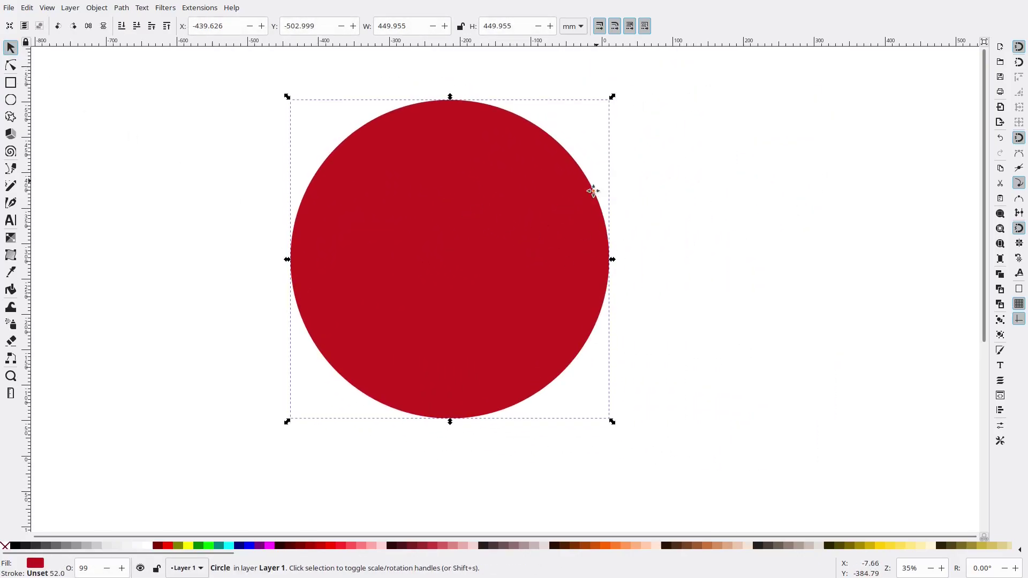
- Try squashing and stretching the circle three ways, cancelling each to keep it round
{"action": "left_click_drag", "start_coordinate": [608, 123], "coordinate": [637, 142]}
{"action": "key", "text": "Escape"}
{"action": "left_click_drag", "start_coordinate": [606, 285], "coordinate": [755, 283]}
{"action": "key", "text": "Escape"}
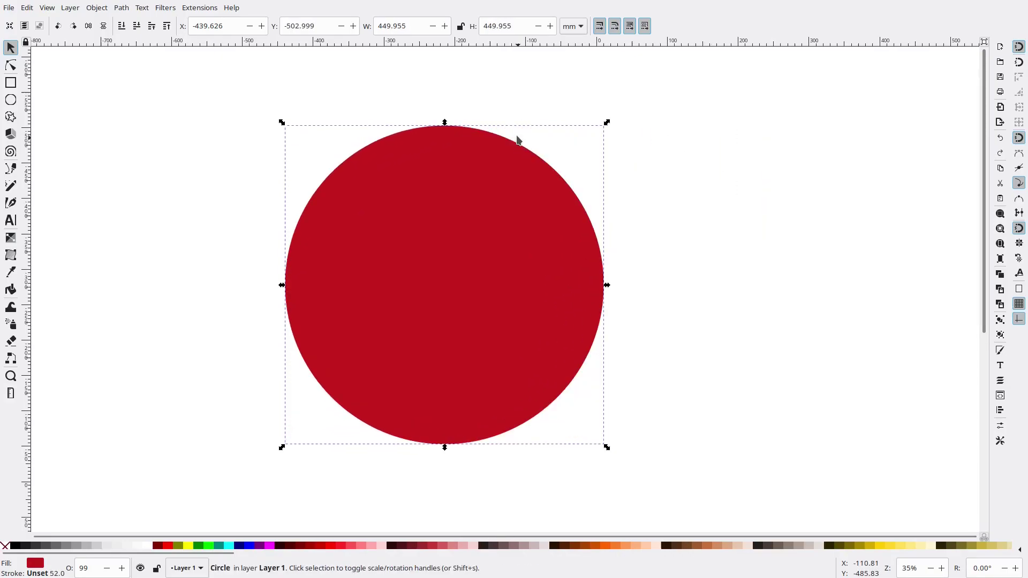
{"action": "left_click_drag", "start_coordinate": [448, 126], "coordinate": [468, 61]}
{"action": "key", "text": "Escape"}
- Rotate the circle slightly around its centre using the rotate handles
{"action": "left_click", "coordinate": [508, 225]}
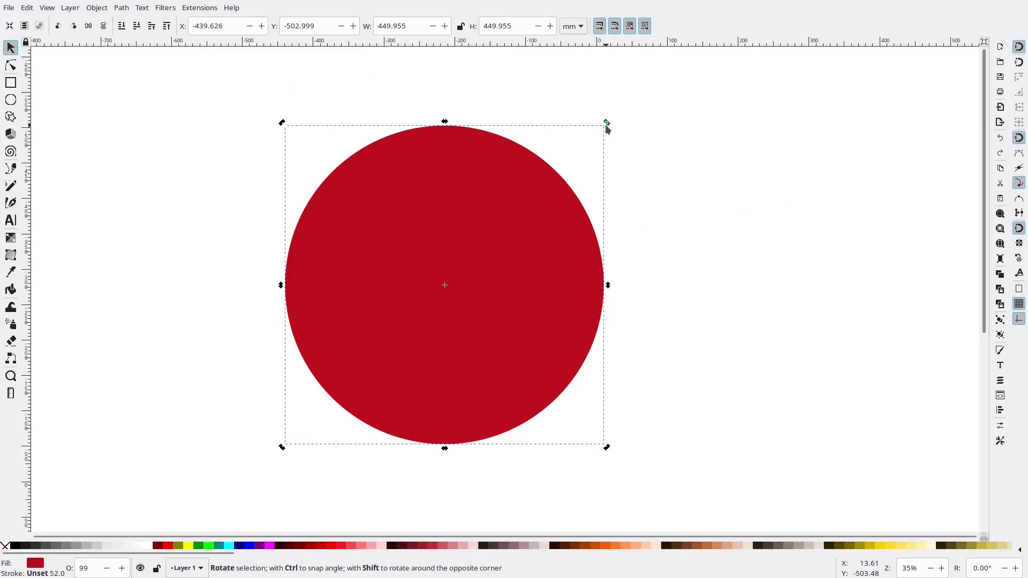
{"action": "left_click_drag", "start_coordinate": [606, 124], "coordinate": [627, 327]}
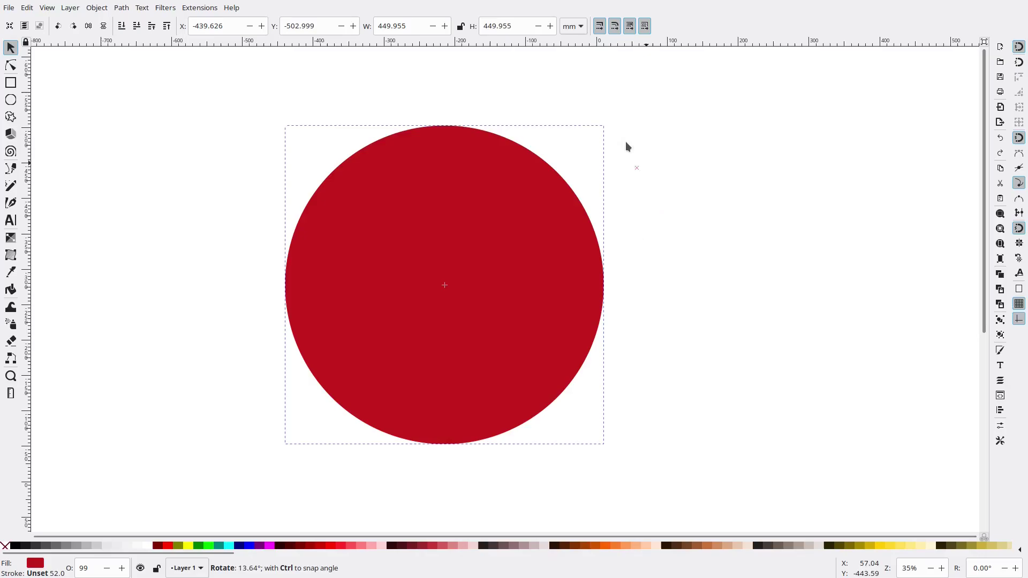
{"action": "left_click_drag", "start_coordinate": [628, 145], "coordinate": [228, 99]}
- Draw a red square to the right of the circle
{"action": "left_click", "coordinate": [11, 83]}
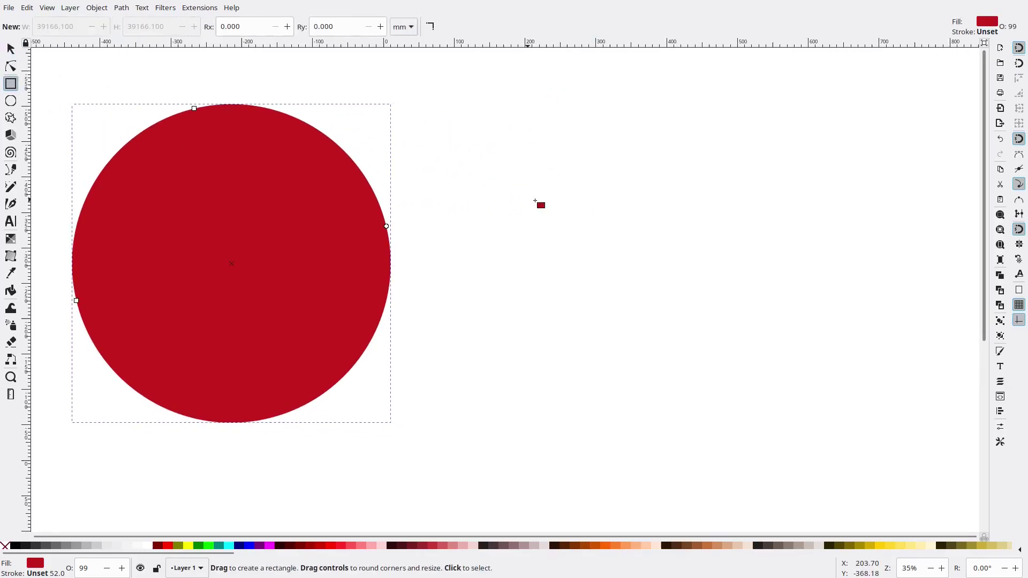
{"action": "left_click_drag", "start_coordinate": [527, 200], "coordinate": [738, 409]}
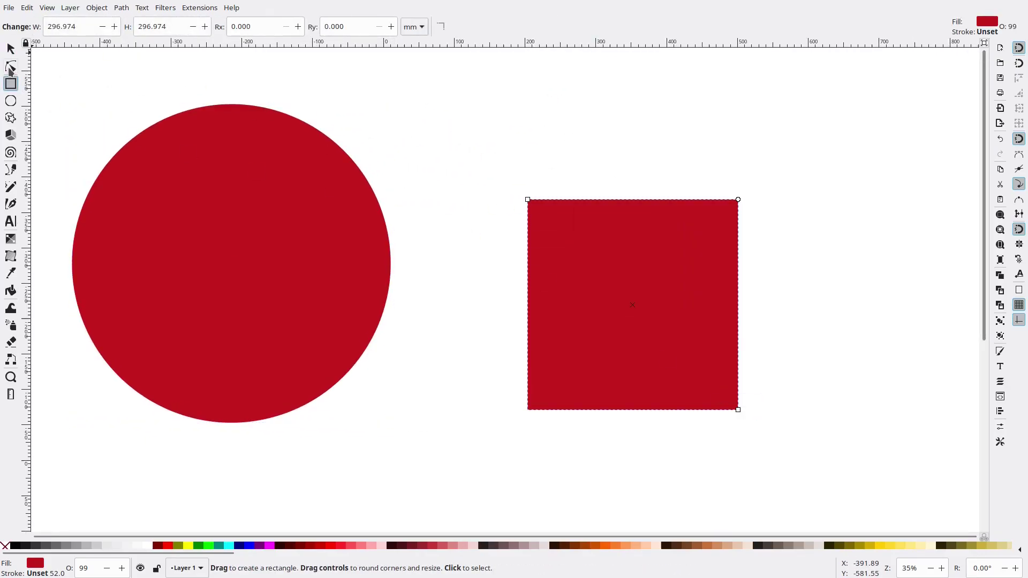
{"action": "left_click", "coordinate": [10, 49]}
- Try rotating the square, undo it, then skew the square slightly sideways
{"action": "left_click", "coordinate": [624, 274]}
{"action": "scroll", "coordinate": [562, 259], "scroll_direction": "right", "scroll_amount": 5}
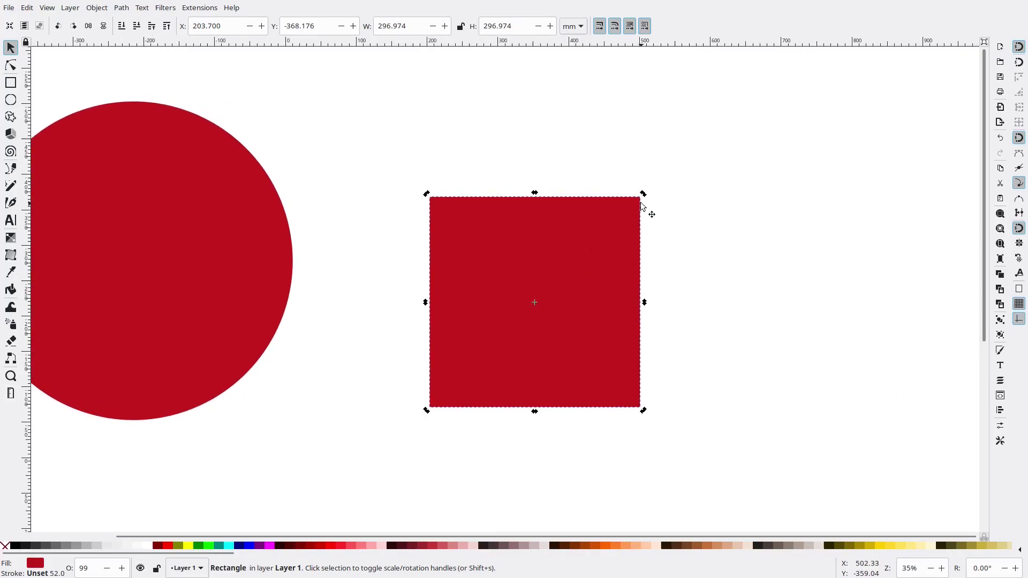
{"action": "left_click_drag", "start_coordinate": [644, 199], "coordinate": [708, 286]}
{"action": "key", "text": "ctrl+z"}
{"action": "scroll", "coordinate": [701, 221], "scroll_direction": "left", "scroll_amount": 2}
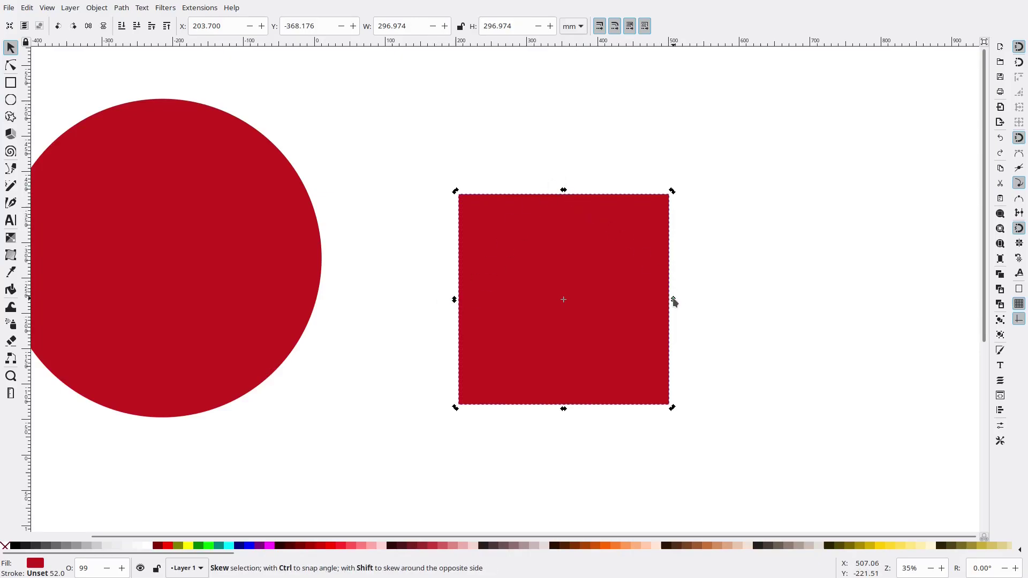
{"action": "left_click_drag", "start_coordinate": [674, 301], "coordinate": [682, 336]}
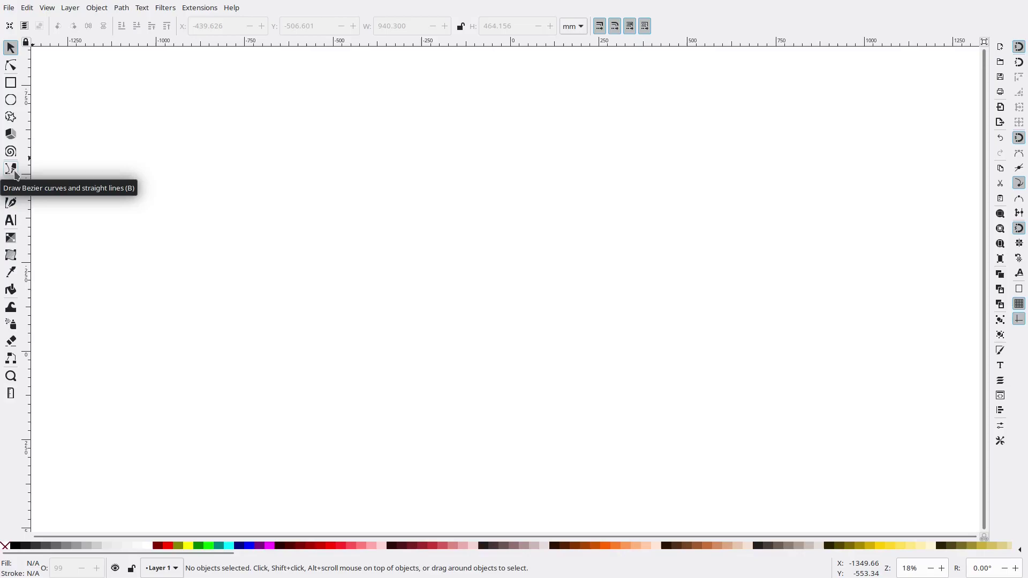
- Draw a closed teardrop path with the Bezier pen: straight upper sides, curved bottom
{"action": "left_click", "coordinate": [13, 172]}
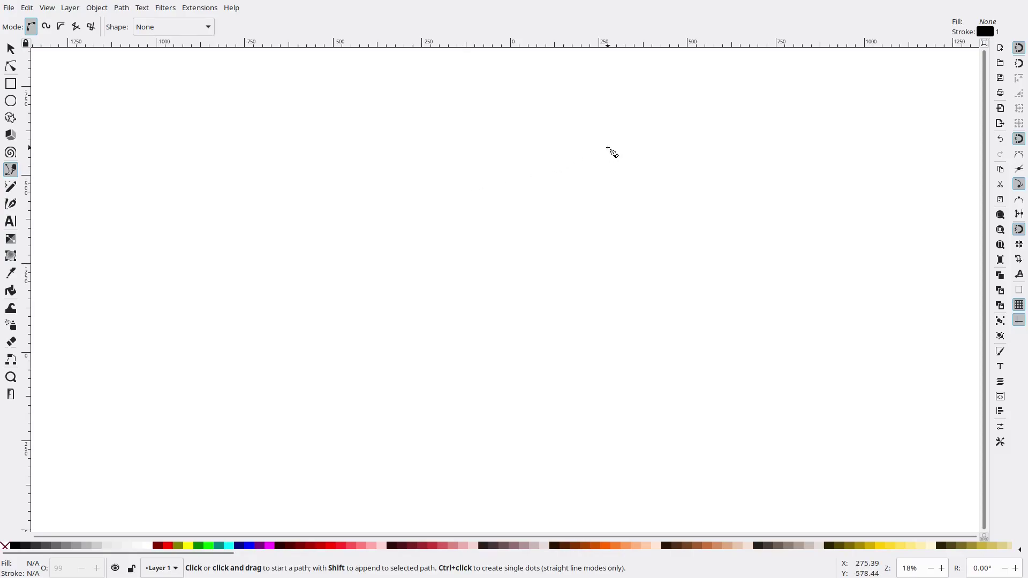
{"action": "left_click", "coordinate": [608, 148]}
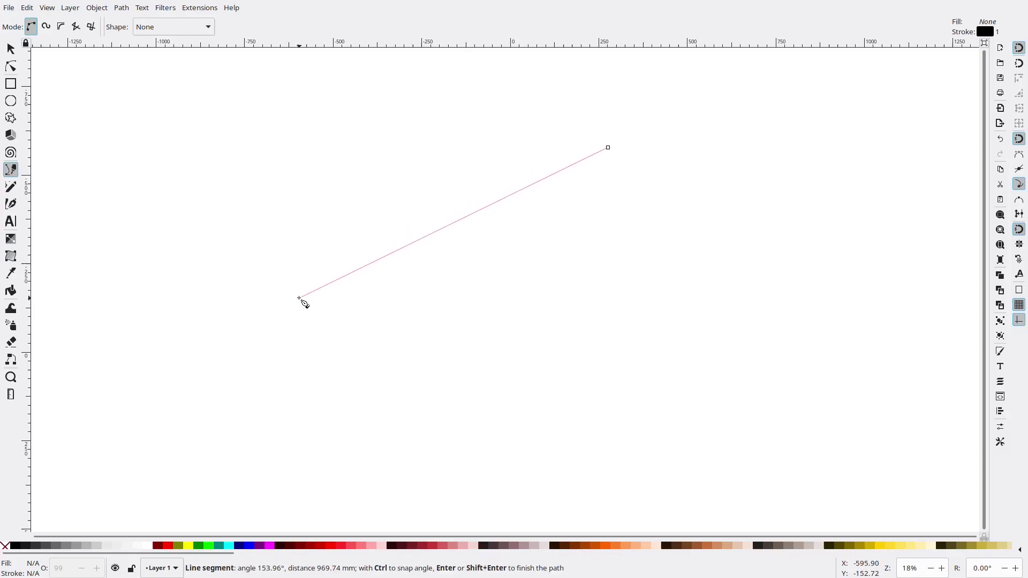
{"action": "left_click", "coordinate": [299, 297]}
{"action": "scroll", "coordinate": [540, 196], "scroll_direction": "down", "scroll_amount": 3}
{"action": "scroll", "coordinate": [540, 196], "scroll_direction": "left", "scroll_amount": 1}
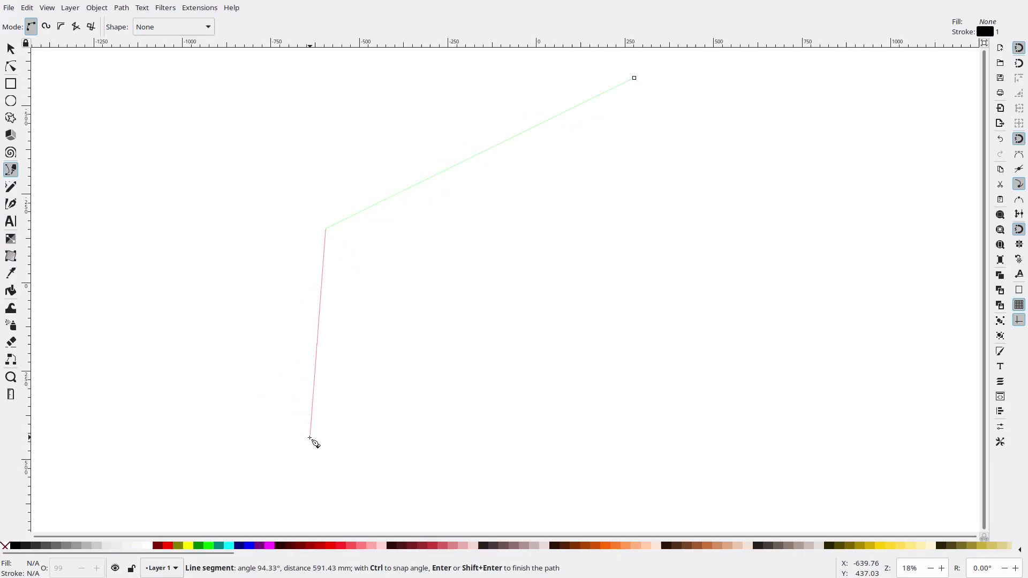
{"action": "left_click_drag", "start_coordinate": [312, 434], "coordinate": [415, 525]}
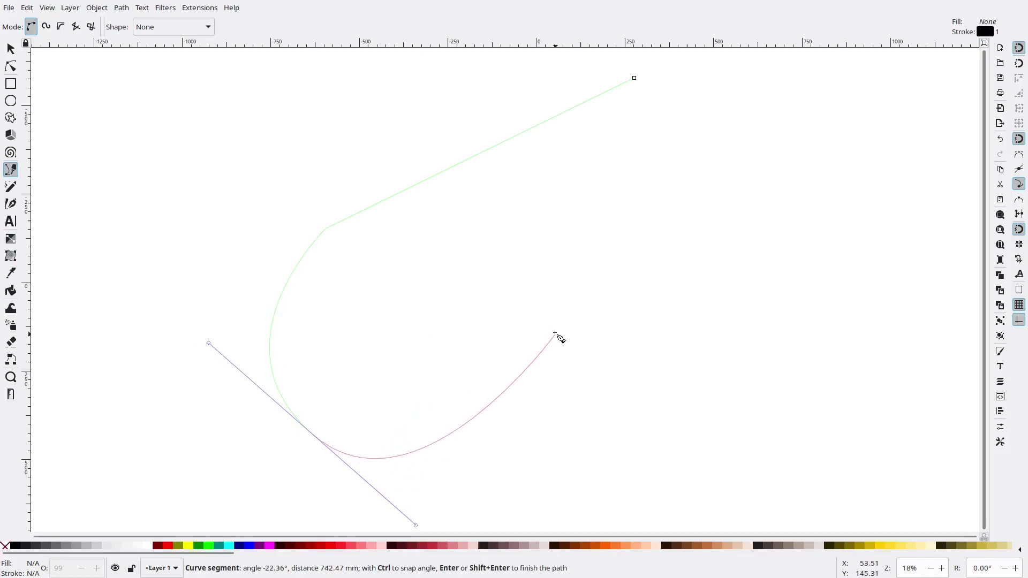
{"action": "left_click", "coordinate": [620, 269]}
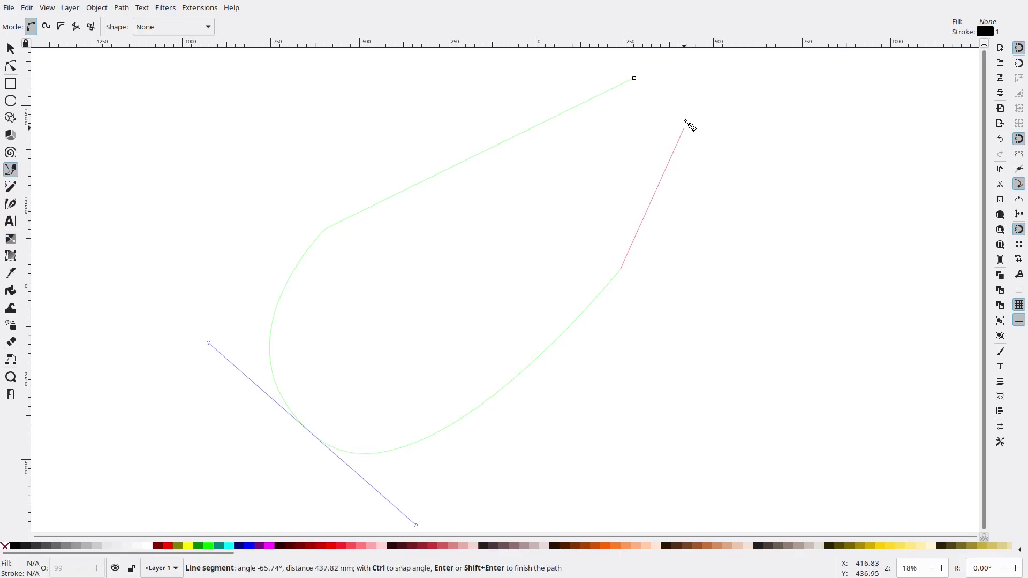
{"action": "left_click", "coordinate": [634, 79]}
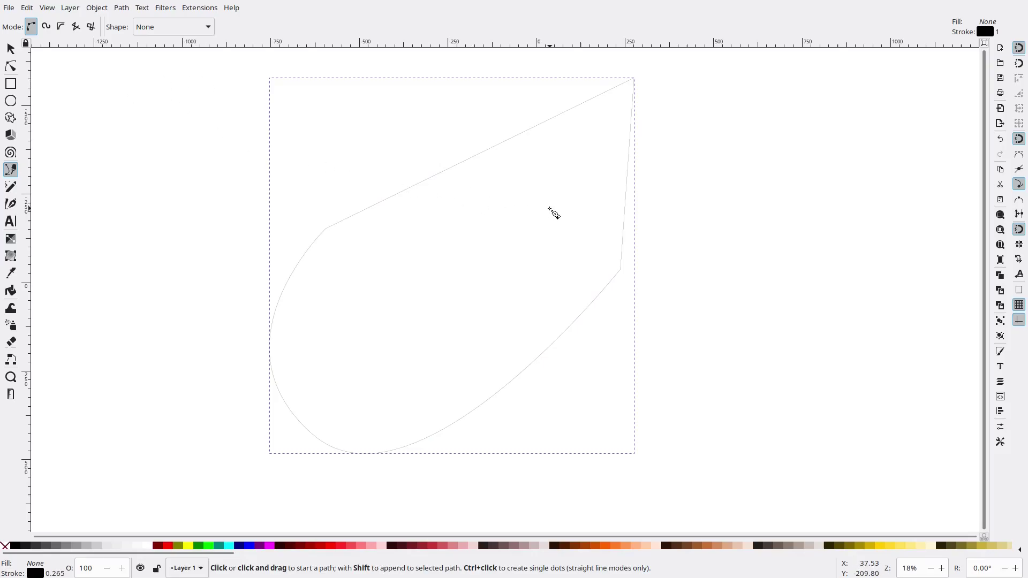
- Select and deselect the teardrop path while scrolling around to inspect it
{"action": "scroll", "coordinate": [688, 287], "scroll_direction": "up", "scroll_amount": 1}
{"action": "scroll", "coordinate": [481, 225], "scroll_direction": "right", "scroll_amount": 2}
{"action": "left_click", "coordinate": [11, 48]}
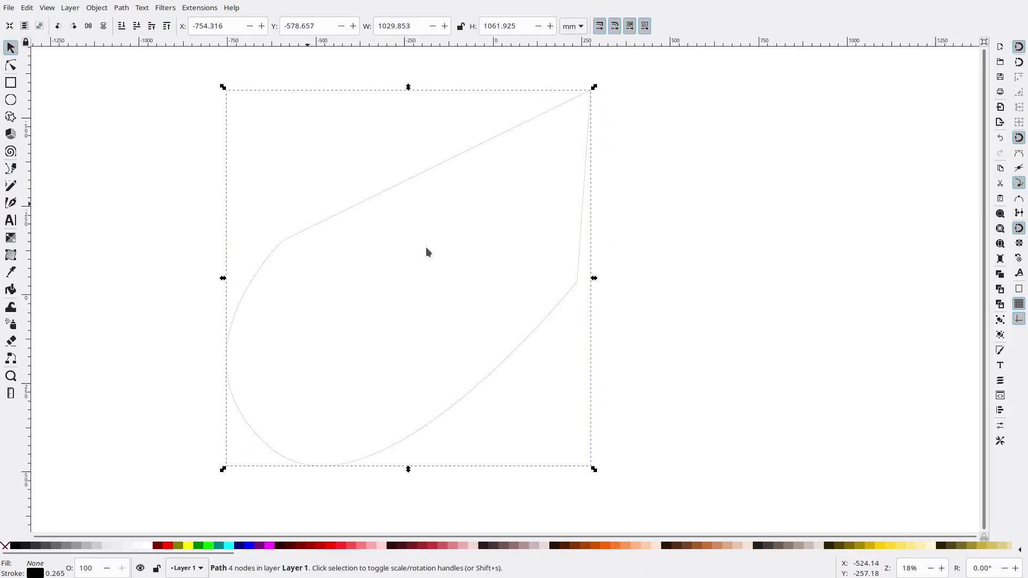
{"action": "left_click", "coordinate": [589, 281]}
{"action": "scroll", "coordinate": [589, 319], "scroll_direction": "up", "scroll_amount": 3, "text": "ctrl"}
{"action": "scroll", "coordinate": [551, 321], "scroll_direction": "down", "scroll_amount": 4, "text": "ctrl"}
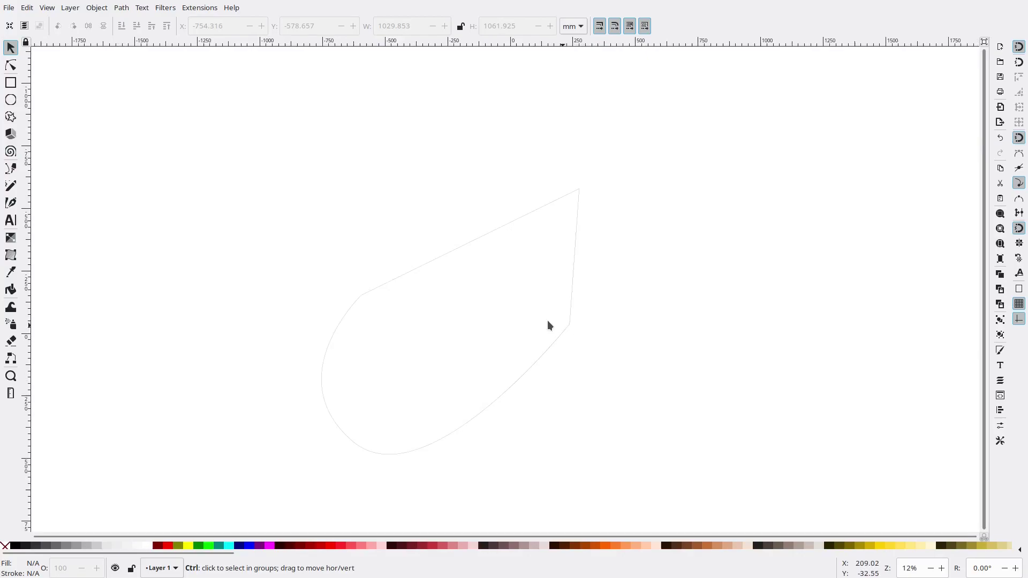
{"action": "scroll", "coordinate": [343, 324], "scroll_direction": "up", "scroll_amount": 2, "text": "ctrl"}
{"action": "scroll", "coordinate": [691, 170], "scroll_direction": "down", "scroll_amount": 2, "text": "ctrl"}
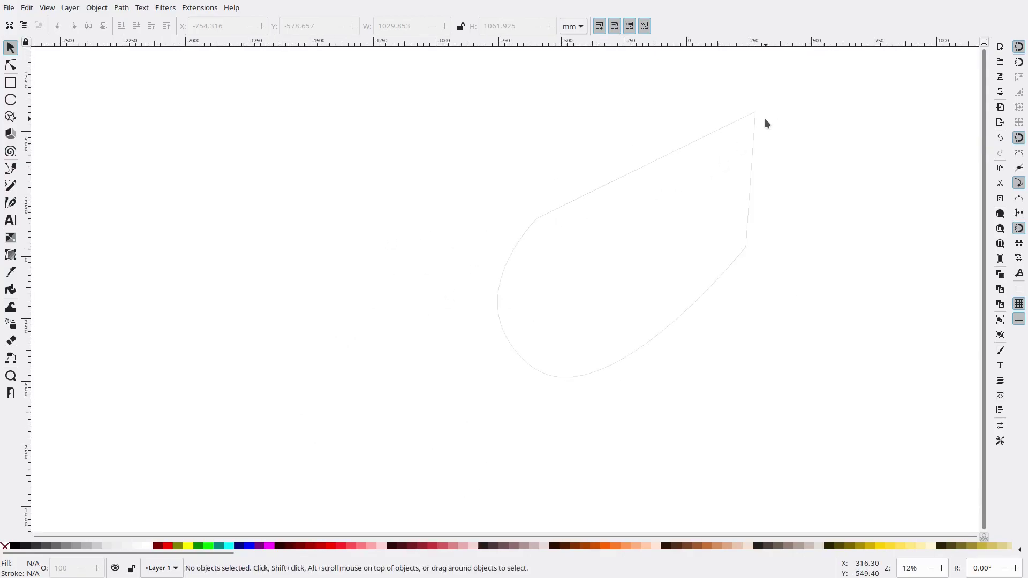
{"action": "scroll", "coordinate": [765, 124], "scroll_direction": "up", "scroll_amount": 1}
{"action": "scroll", "coordinate": [723, 134], "scroll_direction": "right", "scroll_amount": 3}
{"action": "scroll", "coordinate": [475, 252], "scroll_direction": "up", "scroll_amount": 2, "text": "ctrl"}
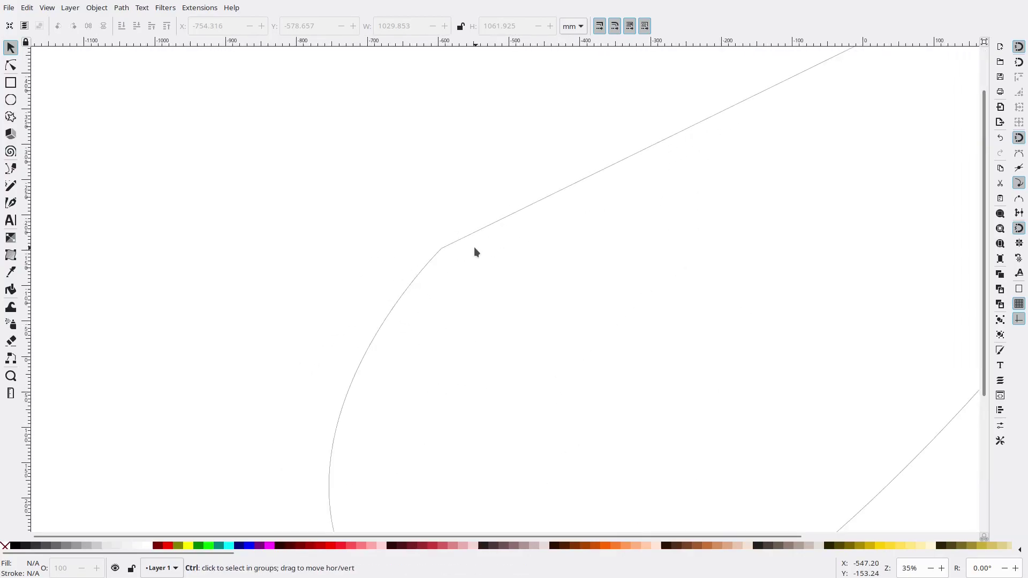
{"action": "scroll", "coordinate": [415, 273], "scroll_direction": "up", "scroll_amount": 1, "text": "ctrl"}
{"action": "scroll", "coordinate": [626, 250], "scroll_direction": "down", "scroll_amount": 3, "text": "ctrl"}
{"action": "scroll", "coordinate": [624, 224], "scroll_direction": "up", "scroll_amount": 5, "text": "ctrl"}
{"action": "scroll", "coordinate": [624, 224], "scroll_direction": "down", "scroll_amount": 5, "text": "ctrl"}
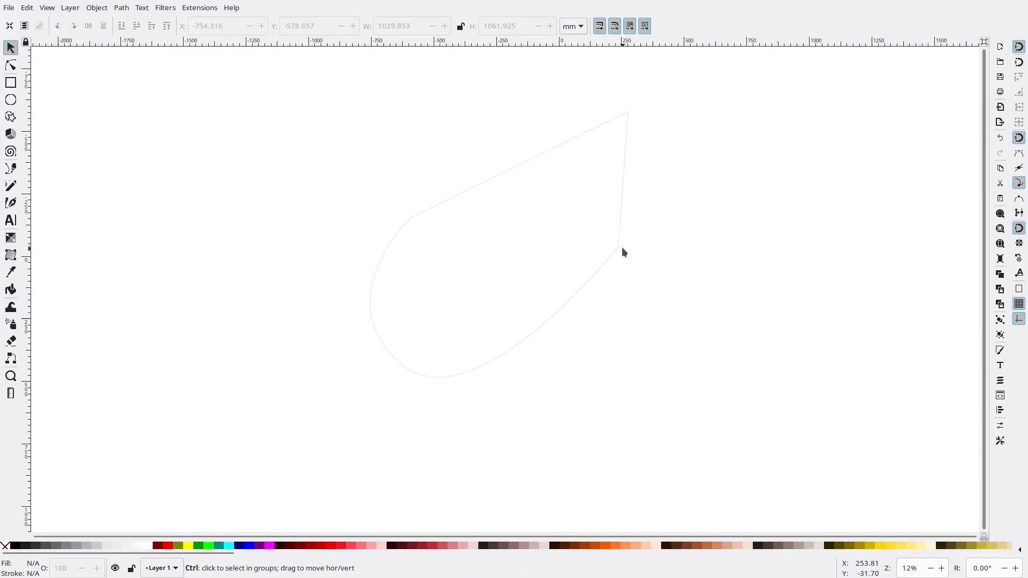
- Move the right corner node up-left and pull its handle out to smooth the side
{"action": "left_click", "coordinate": [10, 66]}
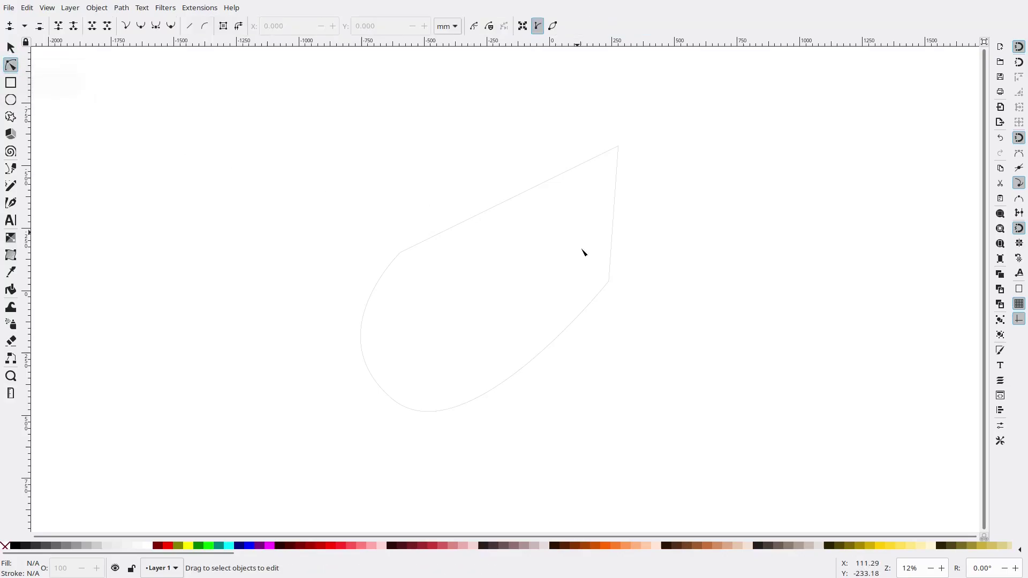
{"action": "left_click", "coordinate": [613, 284]}
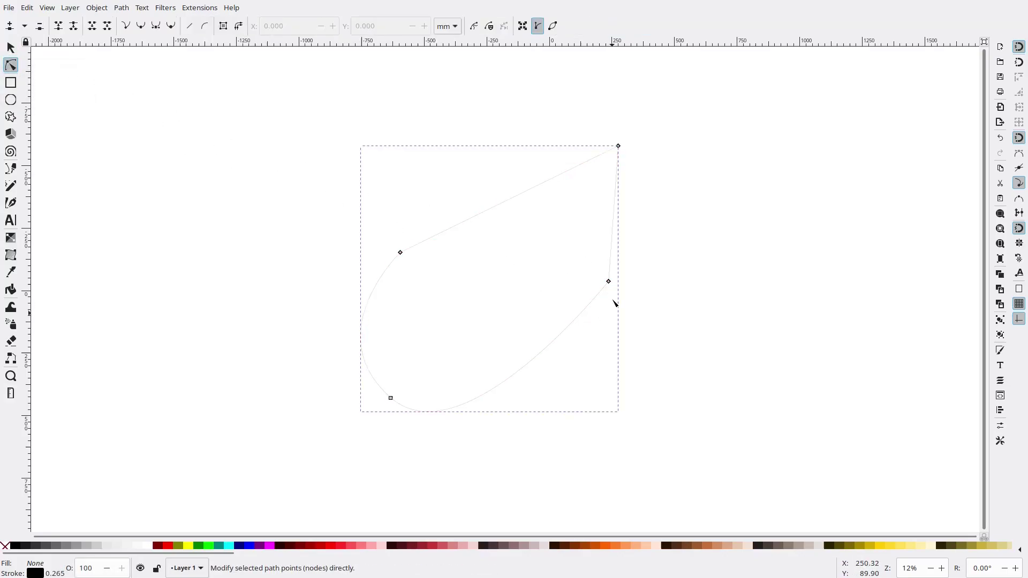
{"action": "left_click_drag", "start_coordinate": [608, 282], "coordinate": [568, 319]}
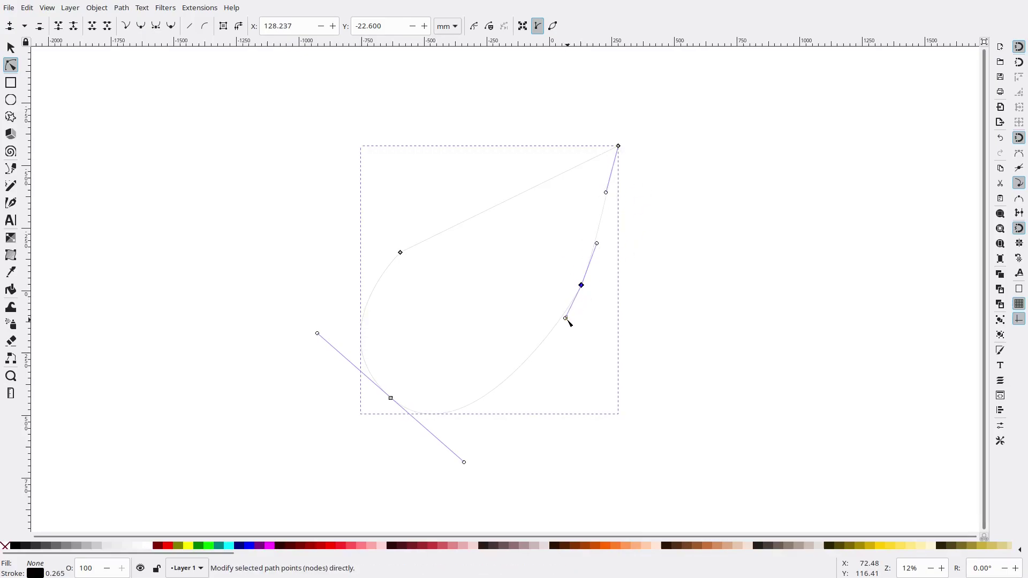
{"action": "scroll", "coordinate": [583, 292], "scroll_direction": "up", "scroll_amount": 2}
{"action": "scroll", "coordinate": [573, 348], "scroll_direction": "up", "scroll_amount": 4}
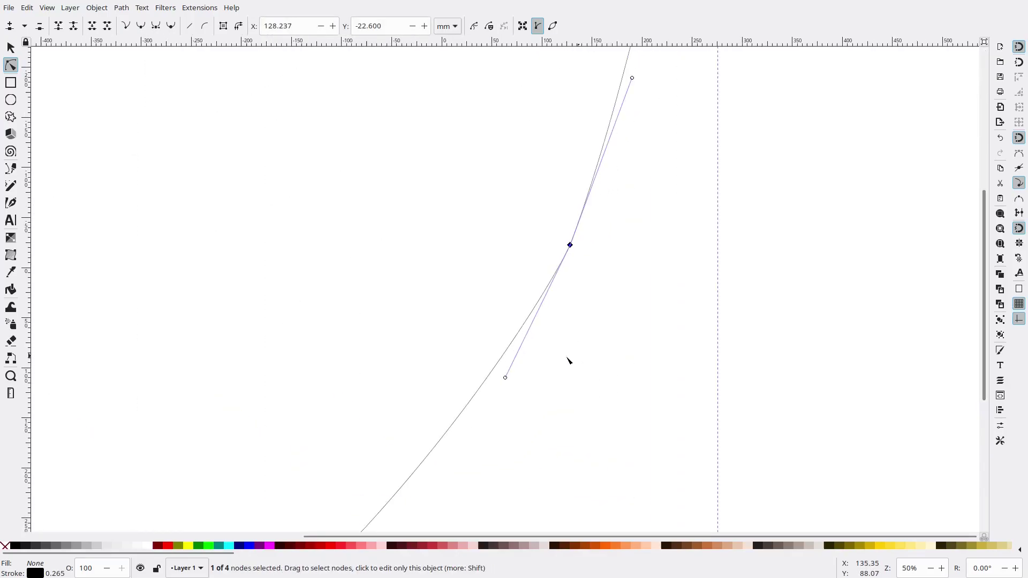
{"action": "mouse_move", "coordinate": [505, 378]}
{"action": "left_mouse_down"}
{"action": "mouse_move", "coordinate": [535, 403]}
{"action": "mouse_move", "coordinate": [525, 380]}
{"action": "left_mouse_up"}
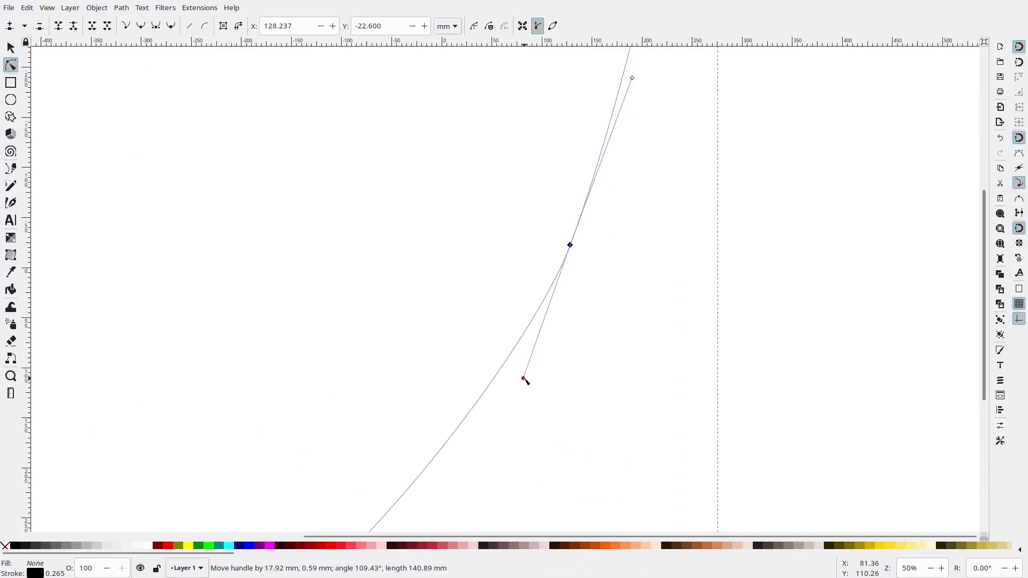
{"action": "scroll", "coordinate": [553, 279], "scroll_direction": "down", "scroll_amount": 2}
{"action": "scroll", "coordinate": [556, 283], "scroll_direction": "down", "scroll_amount": 2}
{"action": "scroll", "coordinate": [557, 299], "scroll_direction": "up", "scroll_amount": 2}
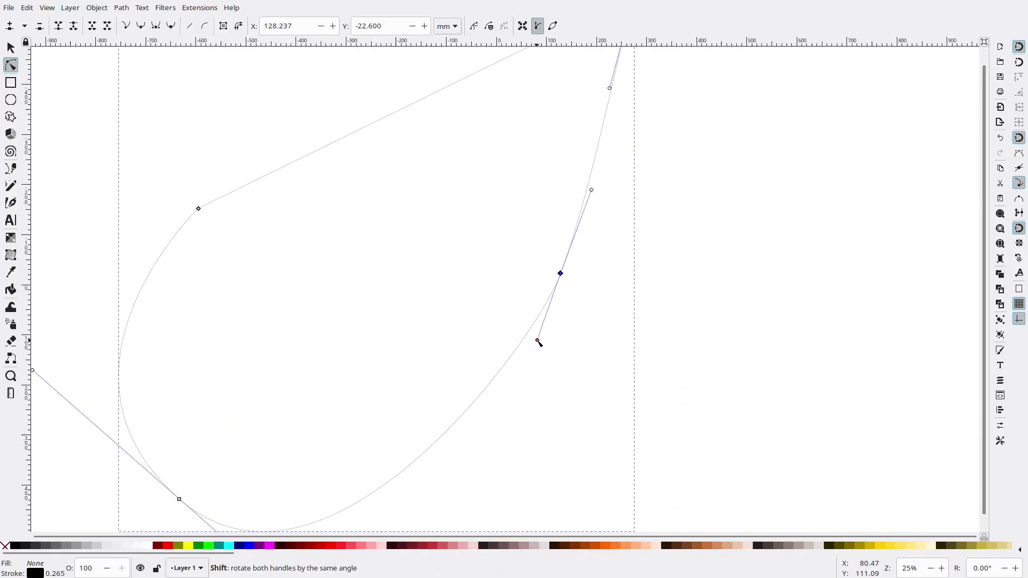
{"action": "left_click_drag", "start_coordinate": [538, 341], "coordinate": [505, 413]}
- Select the whole teardrop path and fill it with orange
{"action": "scroll", "coordinate": [615, 333], "scroll_direction": "down", "scroll_amount": 2}
{"action": "key", "text": "s"}
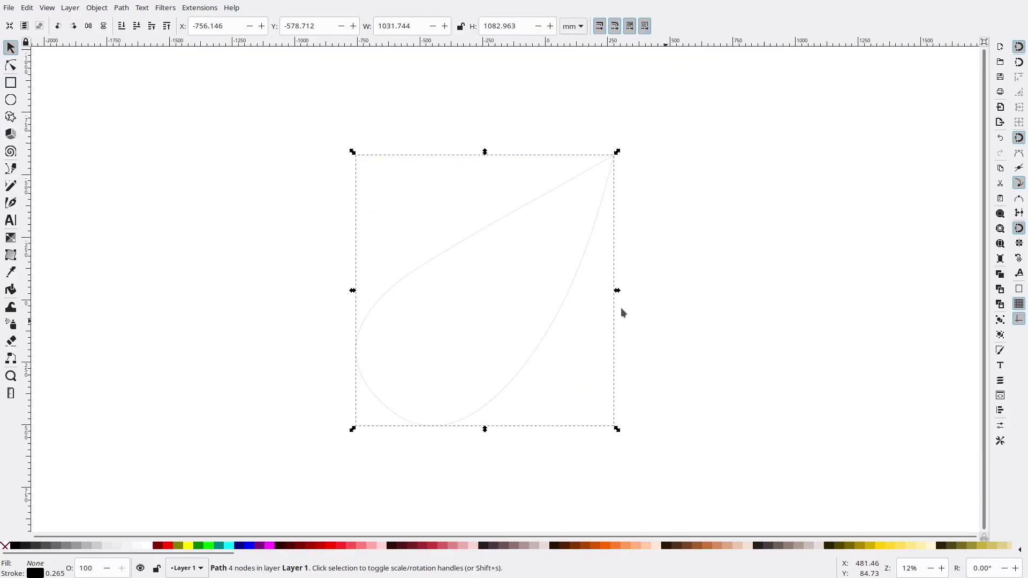
{"action": "left_click", "coordinate": [605, 546]}
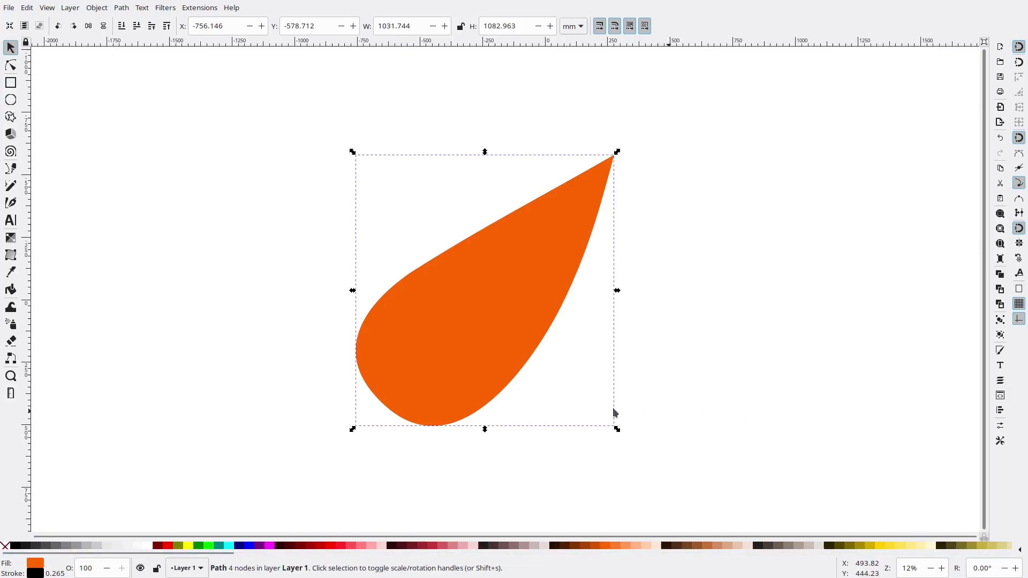
- Browse the Filters, Extensions and Object menus
{"action": "left_click", "coordinate": [163, 8]}
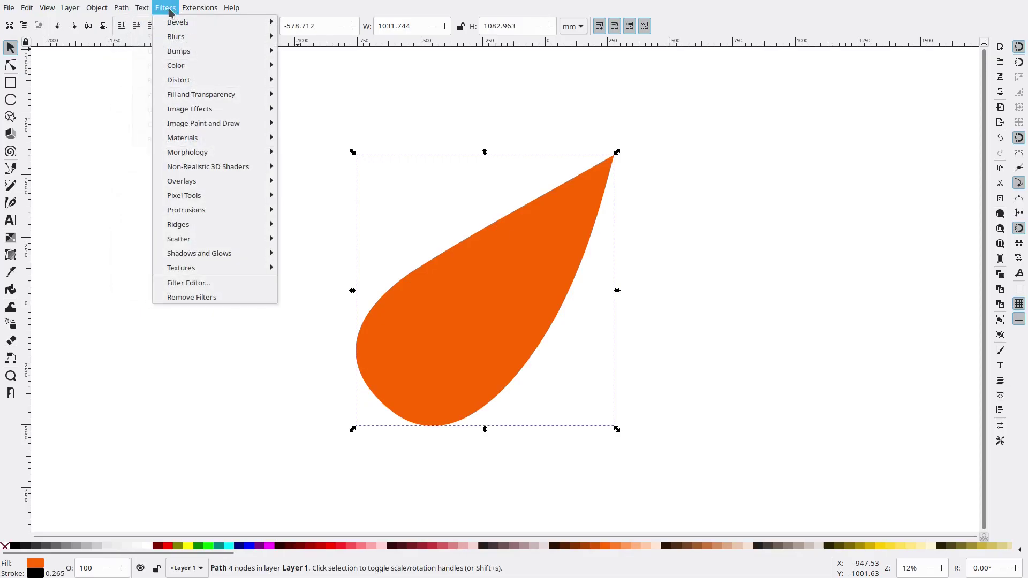
{"action": "mouse_move", "coordinate": [105, 12]}
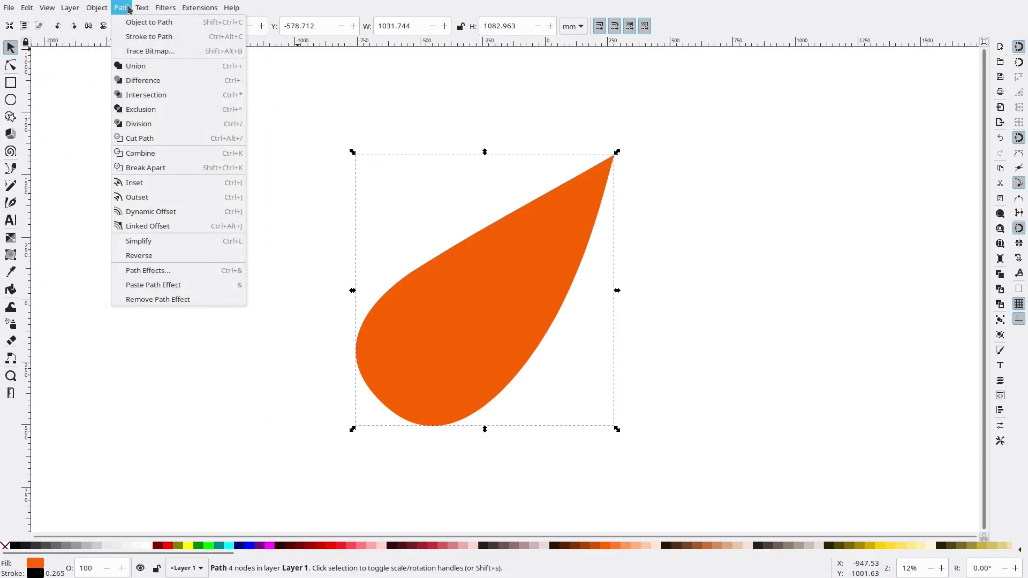
{"action": "mouse_move", "coordinate": [194, 9]}
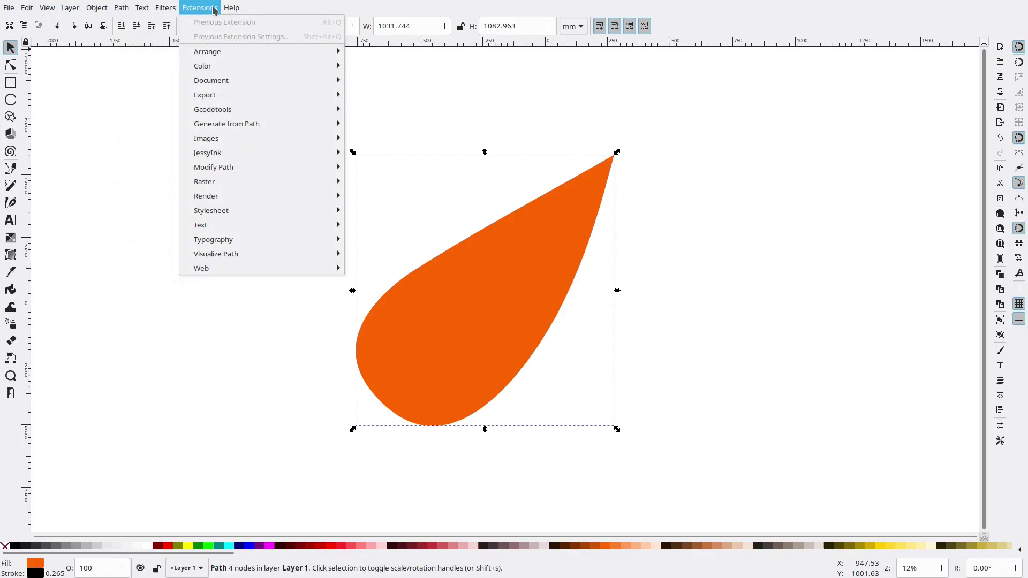
{"action": "mouse_move", "coordinate": [42, 5]}
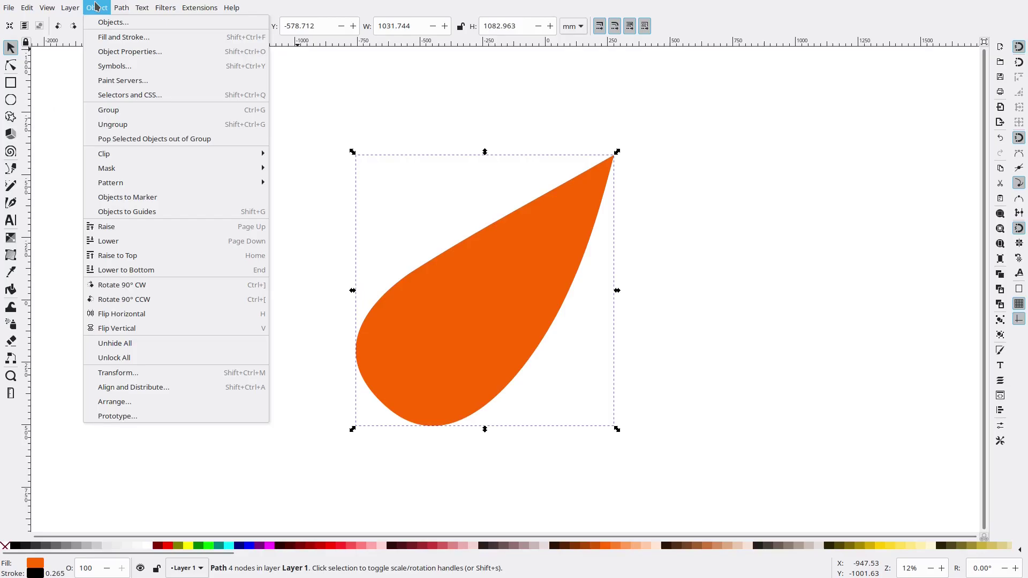
- Open Fill and Stroke for the teardrop and cycle through the colour modes, ending on HSL
{"action": "left_click", "coordinate": [115, 37]}
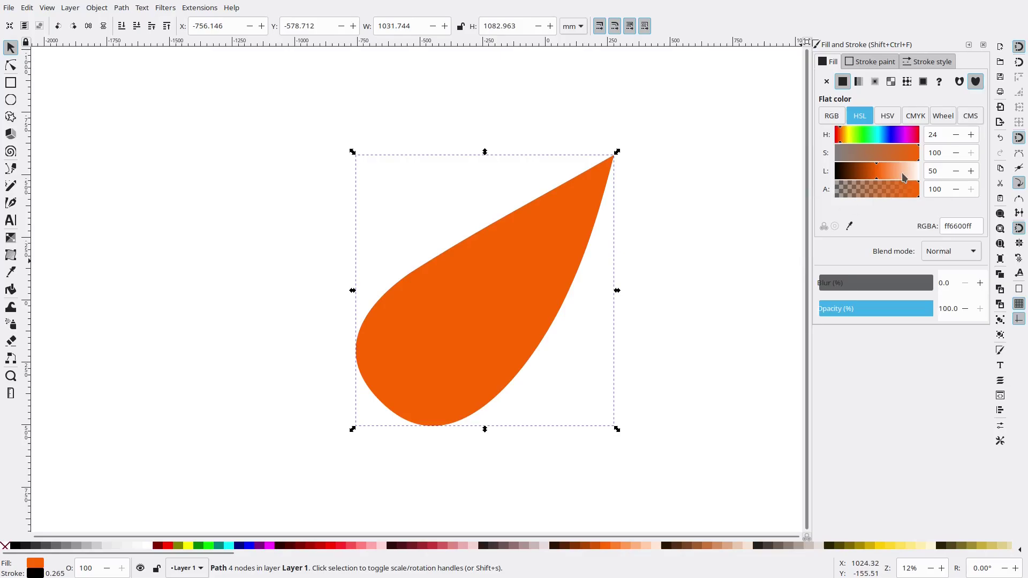
{"action": "left_click", "coordinate": [832, 118]}
{"action": "left_click", "coordinate": [859, 116]}
{"action": "left_click", "coordinate": [887, 117]}
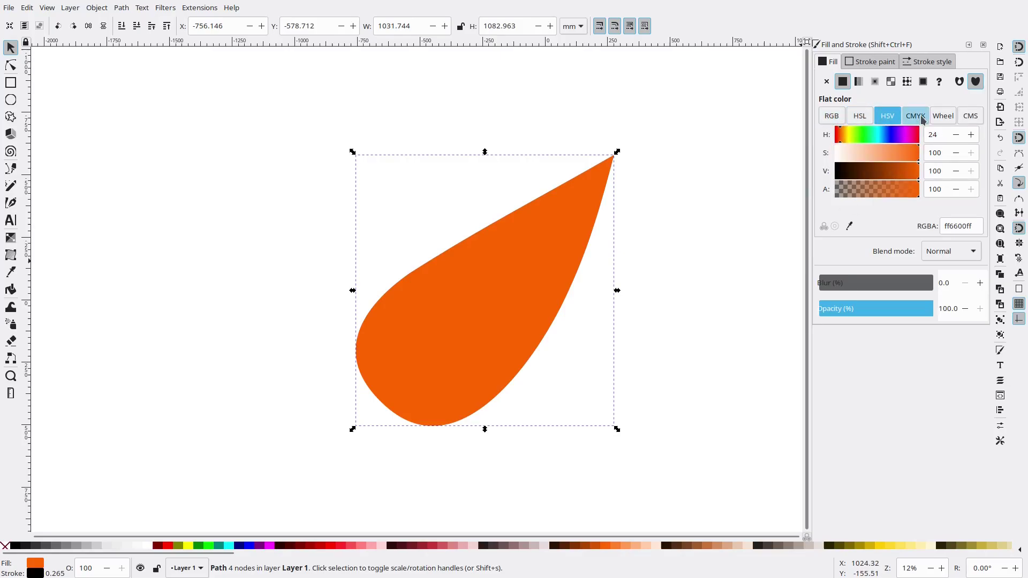
{"action": "left_click", "coordinate": [922, 120]}
{"action": "left_click", "coordinate": [943, 115]}
{"action": "left_click", "coordinate": [970, 116]}
{"action": "left_click", "coordinate": [943, 115]}
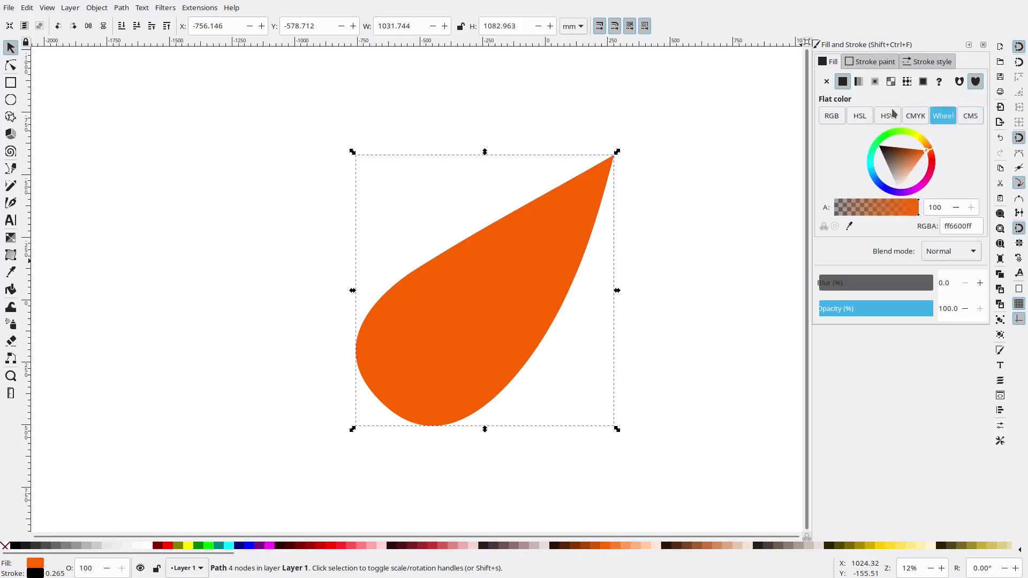
{"action": "left_click", "coordinate": [859, 116]}
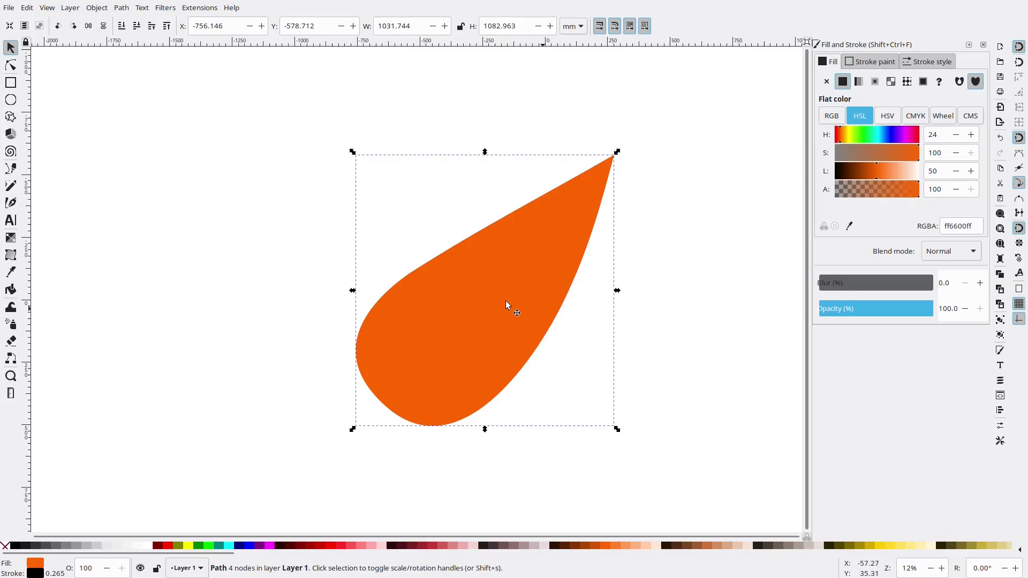
- Adjust the hue, lightness and saturation sliders to a golden orange fill ffad2dff
{"action": "scroll", "coordinate": [567, 257], "scroll_direction": "down", "scroll_amount": 1}
{"action": "scroll", "coordinate": [567, 257], "scroll_direction": "left", "scroll_amount": 1}
{"action": "left_click_drag", "start_coordinate": [839, 137], "coordinate": [845, 138]}
{"action": "mouse_move", "coordinate": [873, 177]}
{"action": "left_mouse_down"}
{"action": "mouse_move", "coordinate": [904, 154]}
{"action": "mouse_move", "coordinate": [883, 177]}
{"action": "left_mouse_up"}
{"action": "left_click_drag", "start_coordinate": [845, 137], "coordinate": [844, 140]}
{"action": "mouse_move", "coordinate": [901, 161]}
{"action": "left_mouse_down"}
{"action": "mouse_move", "coordinate": [911, 163]}
{"action": "mouse_move", "coordinate": [884, 174]}
{"action": "mouse_move", "coordinate": [920, 157]}
{"action": "left_mouse_up"}
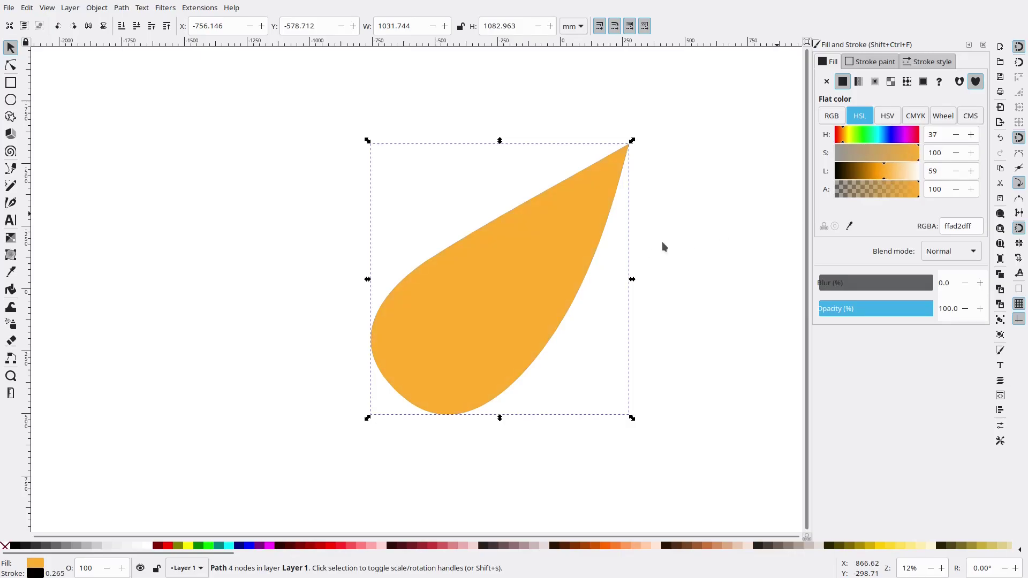
- Bring the whole teardrop into view and set its stroke paint to No paint
{"action": "scroll", "coordinate": [600, 402], "scroll_direction": "up", "scroll_amount": 4}
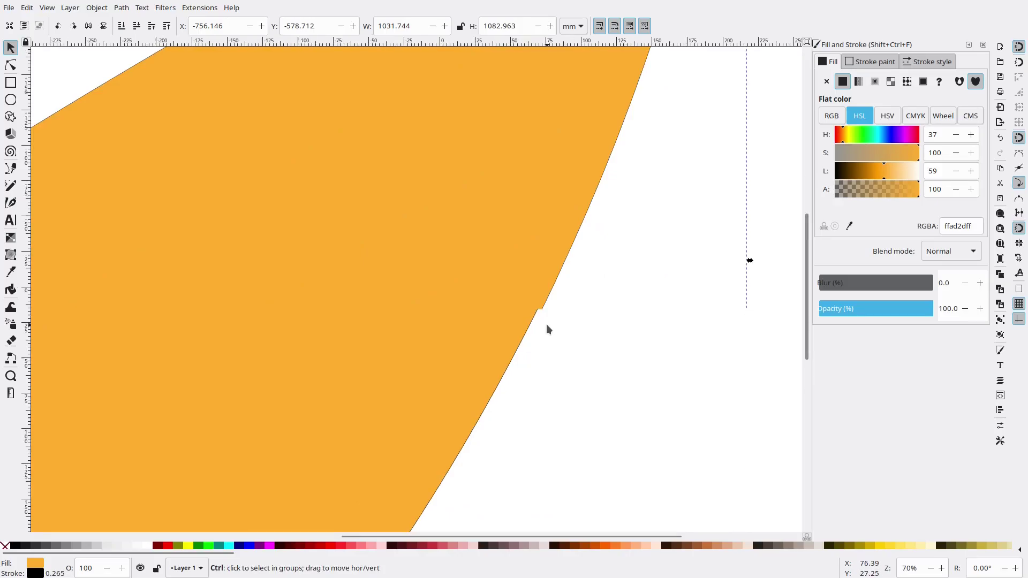
{"action": "scroll", "coordinate": [546, 324], "scroll_direction": "up", "scroll_amount": 4}
{"action": "scroll", "coordinate": [519, 325], "scroll_direction": "down", "scroll_amount": 5}
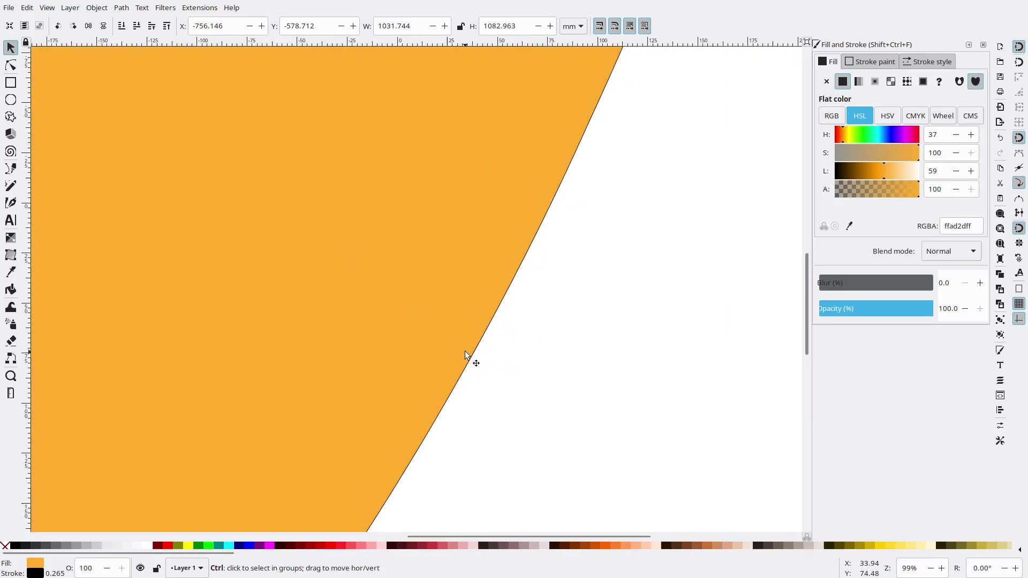
{"action": "scroll", "coordinate": [464, 352], "scroll_direction": "down", "scroll_amount": 5}
{"action": "scroll", "coordinate": [428, 329], "scroll_direction": "up", "scroll_amount": 3}
{"action": "left_click_drag", "start_coordinate": [414, 325], "coordinate": [461, 230]}
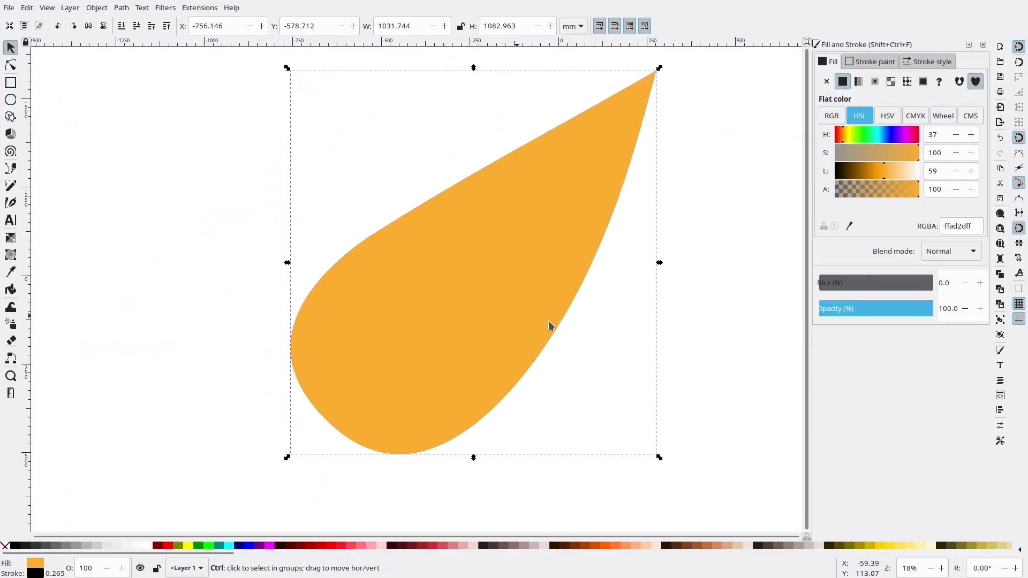
{"action": "scroll", "coordinate": [552, 324], "scroll_direction": "up", "scroll_amount": 6}
{"action": "left_click", "coordinate": [869, 63]}
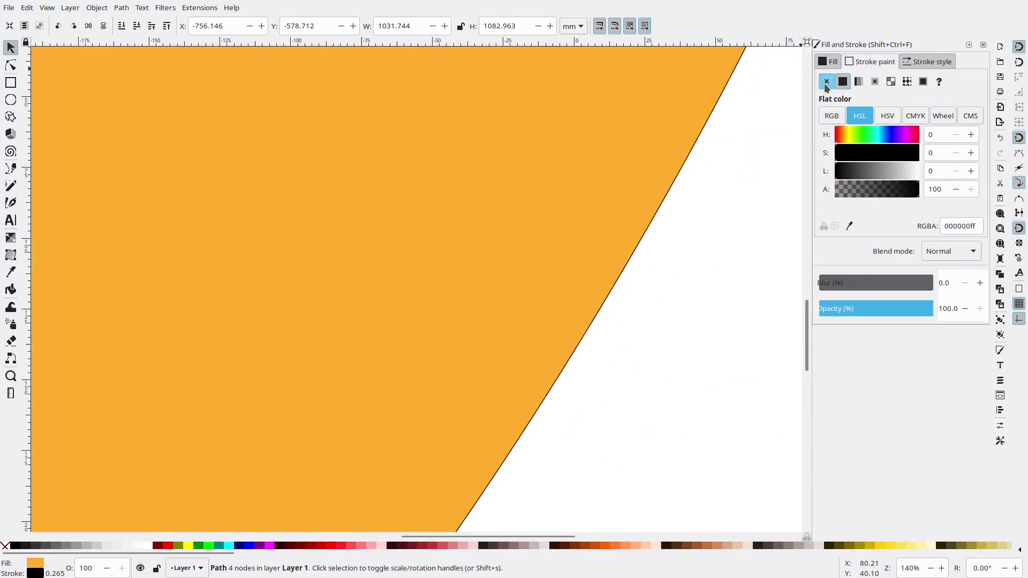
{"action": "left_click", "coordinate": [826, 83]}
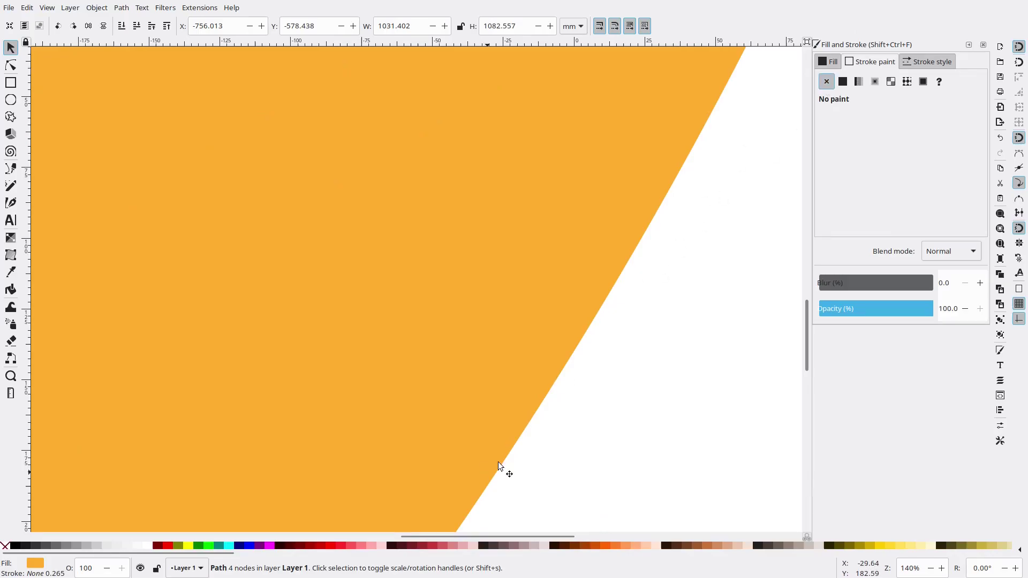
- Reselect the teardrop and give its outline a flat black colour (000000ff)
{"action": "scroll", "coordinate": [631, 350], "scroll_direction": "down", "scroll_amount": 6}
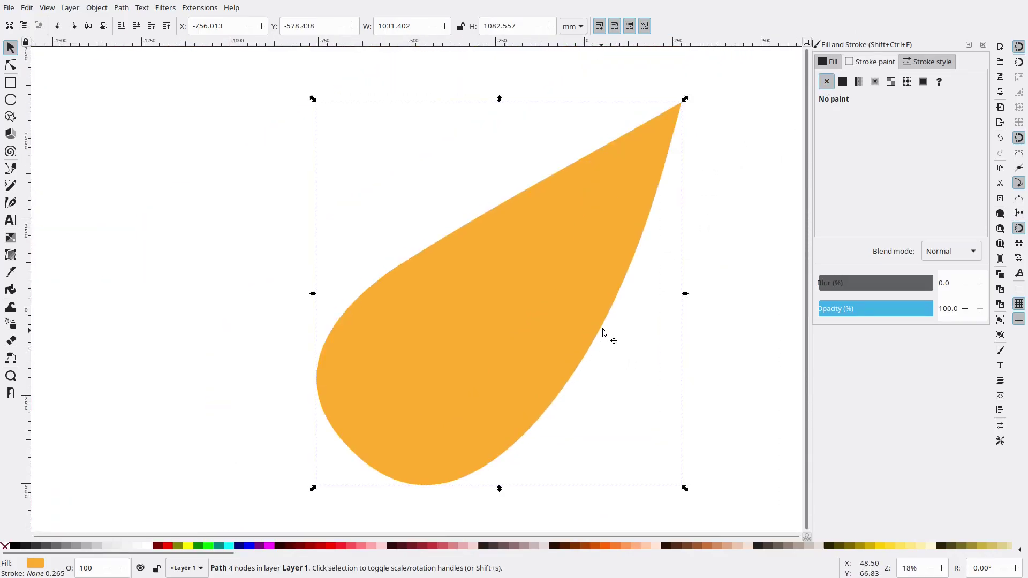
{"action": "left_click", "coordinate": [697, 241]}
{"action": "left_click", "coordinate": [539, 267]}
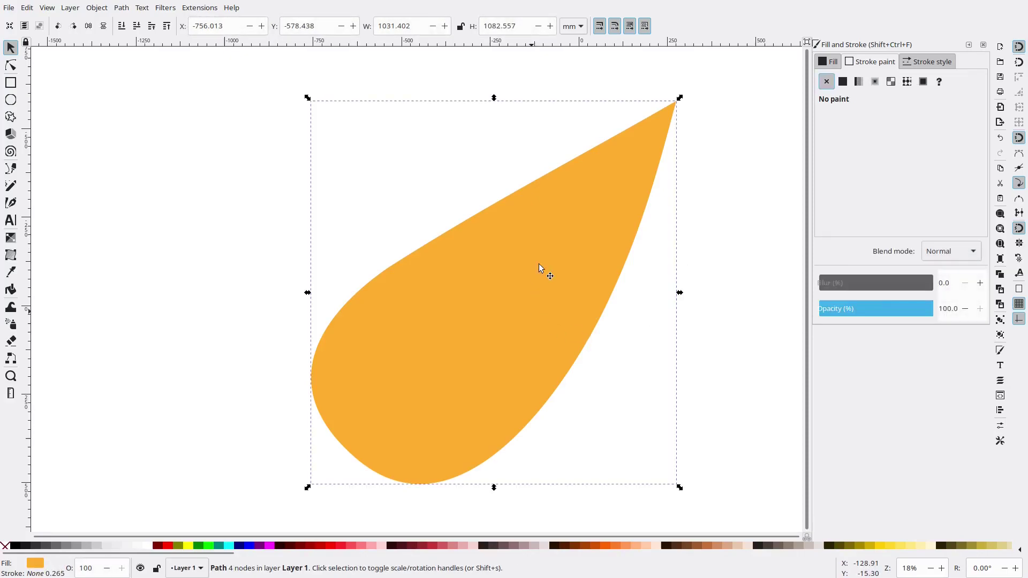
{"action": "left_click", "coordinate": [843, 84]}
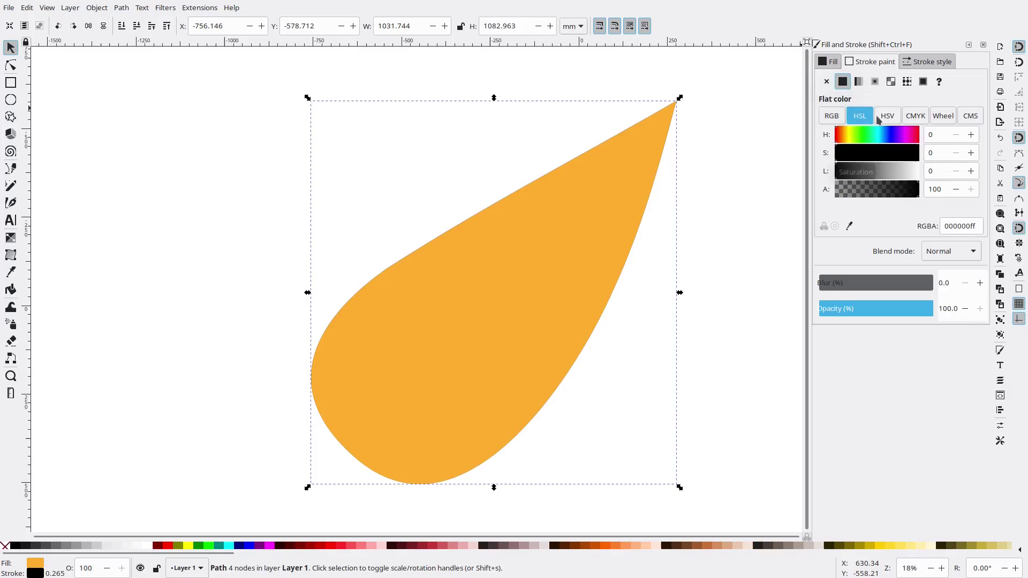
- Set the teardrop's outline width to 5 mm, then to 20 mm
{"action": "left_click", "coordinate": [919, 62]}
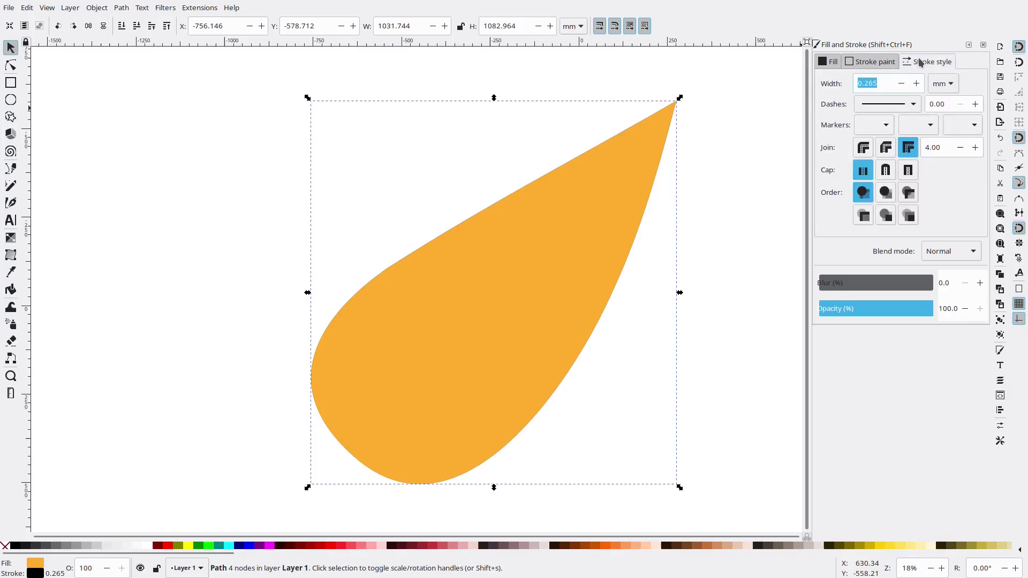
{"action": "type", "text": "5"}
{"action": "key", "text": "Return"}
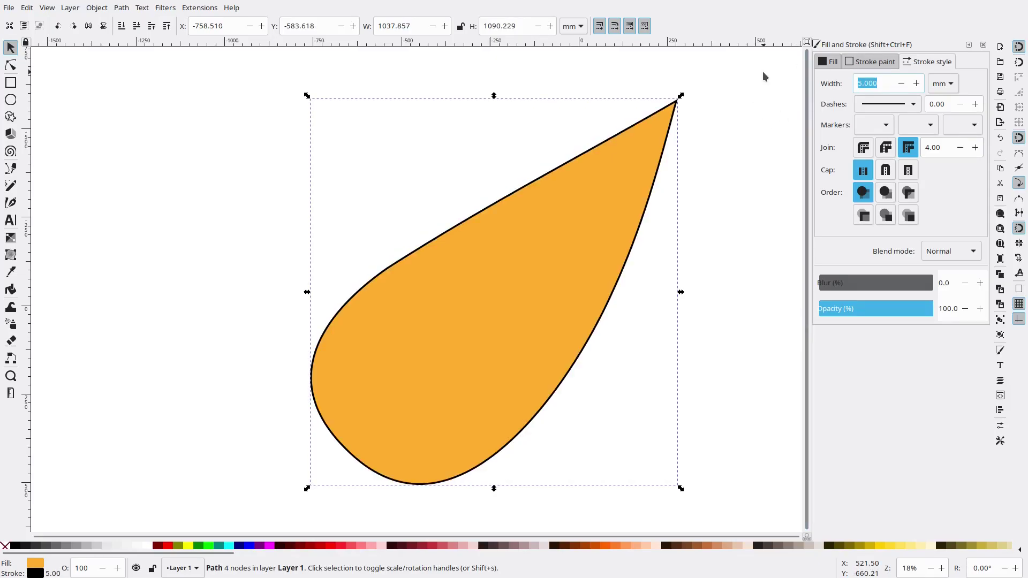
{"action": "type", "text": "20"}
{"action": "key", "text": "Return"}
{"action": "left_click", "coordinate": [664, 222]}
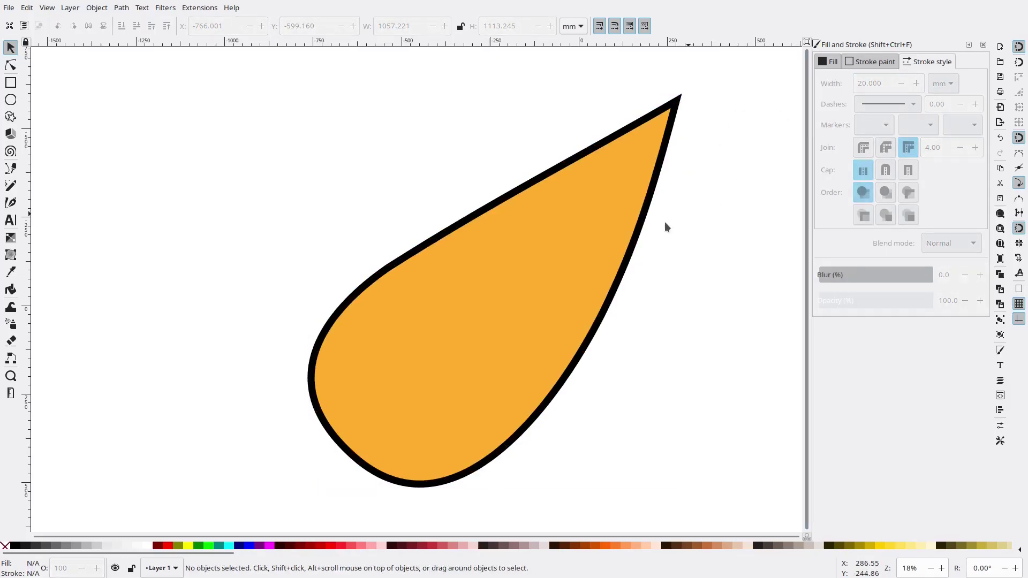
{"action": "left_click", "coordinate": [651, 170]}
- Try outline widths of 1000 mm and then 100 mm, and recentre the teardrop
{"action": "left_click_drag", "start_coordinate": [890, 83], "coordinate": [769, 70]}
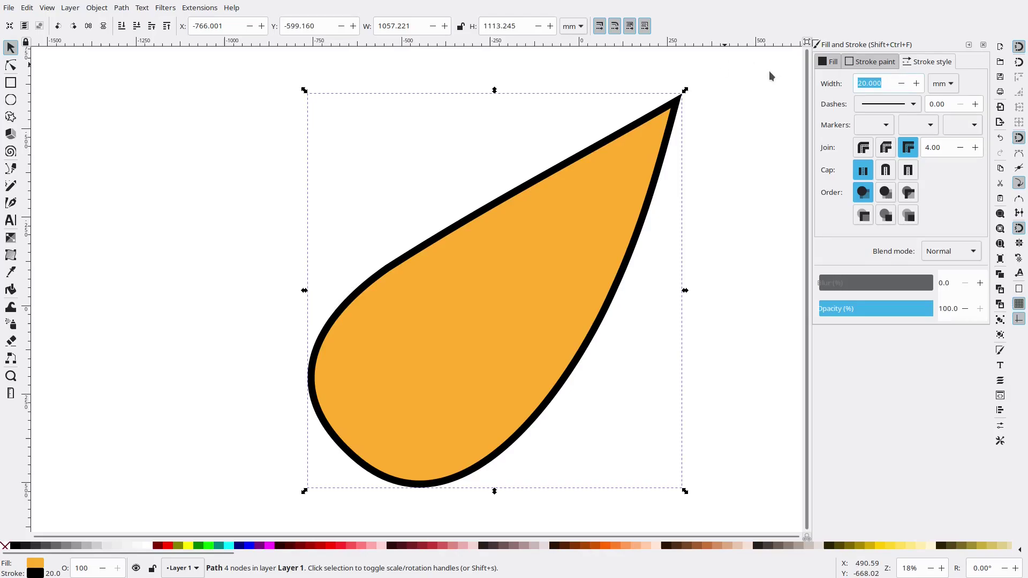
{"action": "type", "text": "1000"}
{"action": "key", "text": "Return"}
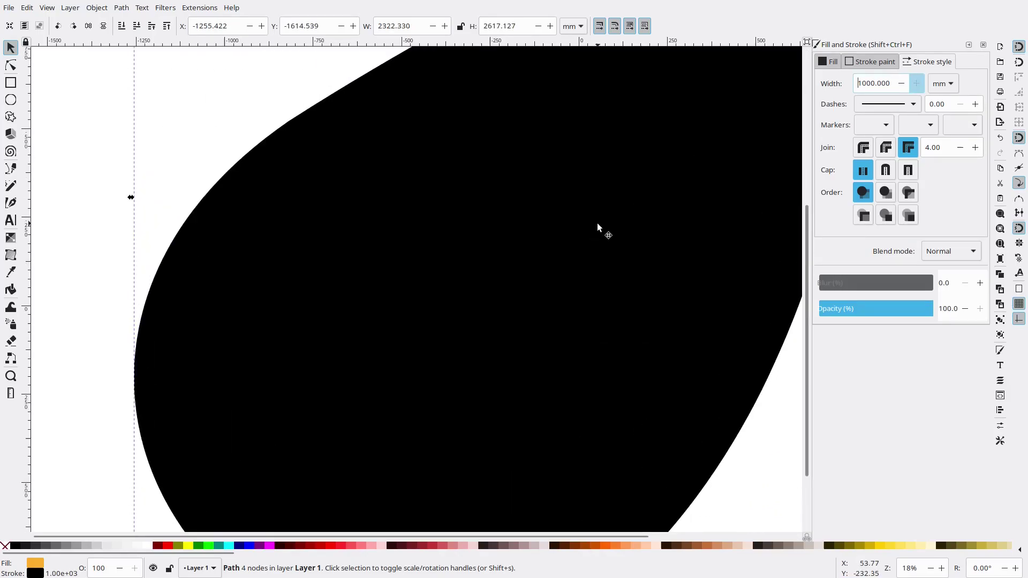
{"action": "scroll", "coordinate": [596, 225], "scroll_direction": "down", "scroll_amount": 3}
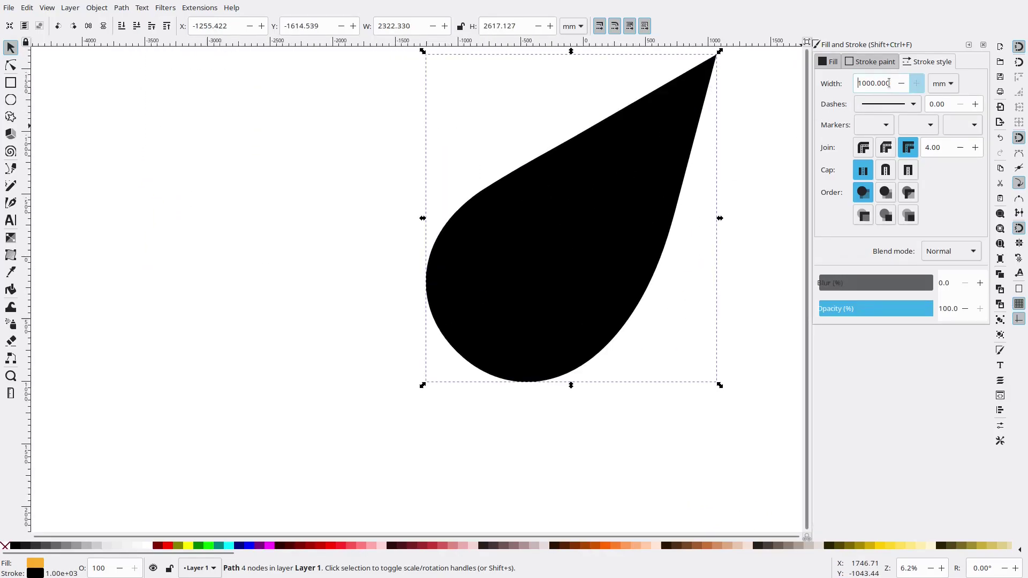
{"action": "type", "text": "100"}
{"action": "key", "text": "Return"}
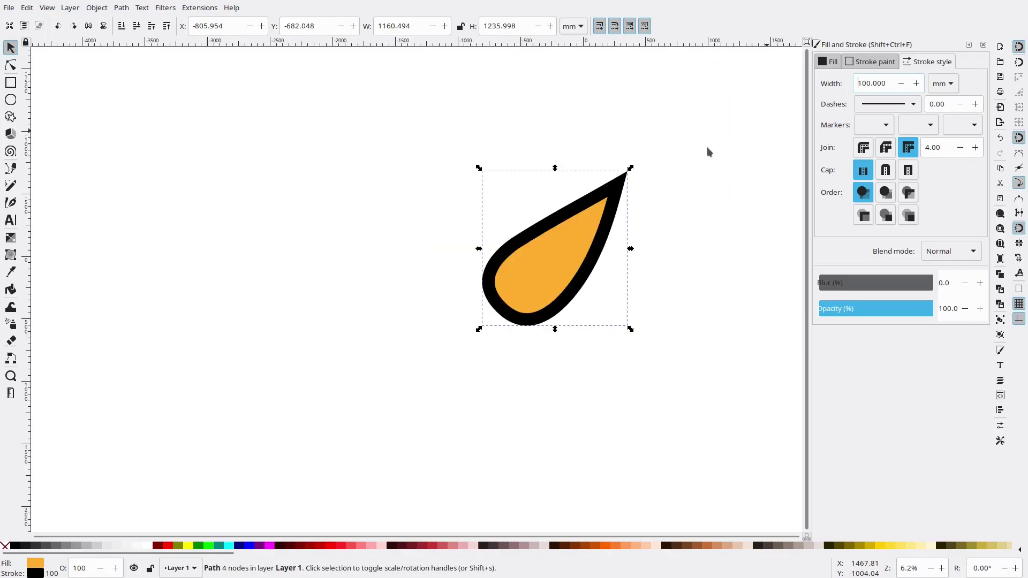
{"action": "scroll", "coordinate": [635, 219], "scroll_direction": "up", "scroll_amount": 3}
{"action": "left_click_drag", "start_coordinate": [635, 216], "coordinate": [681, 193]}
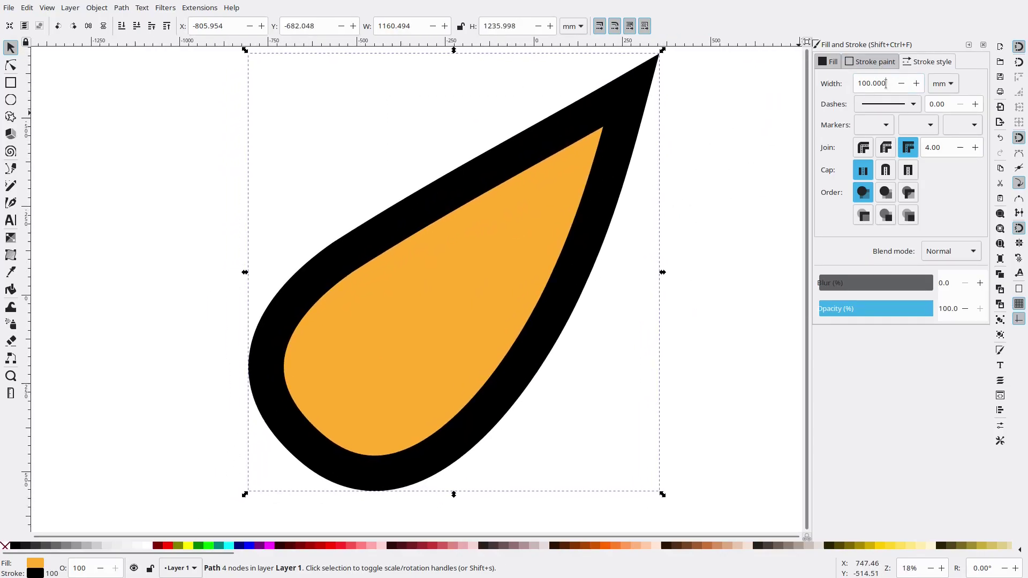
- Settle on a final outline width of 20 mm
{"action": "double_click", "coordinate": [880, 83]}
{"action": "scroll", "coordinate": [647, 160], "scroll_direction": "up", "scroll_amount": 4}
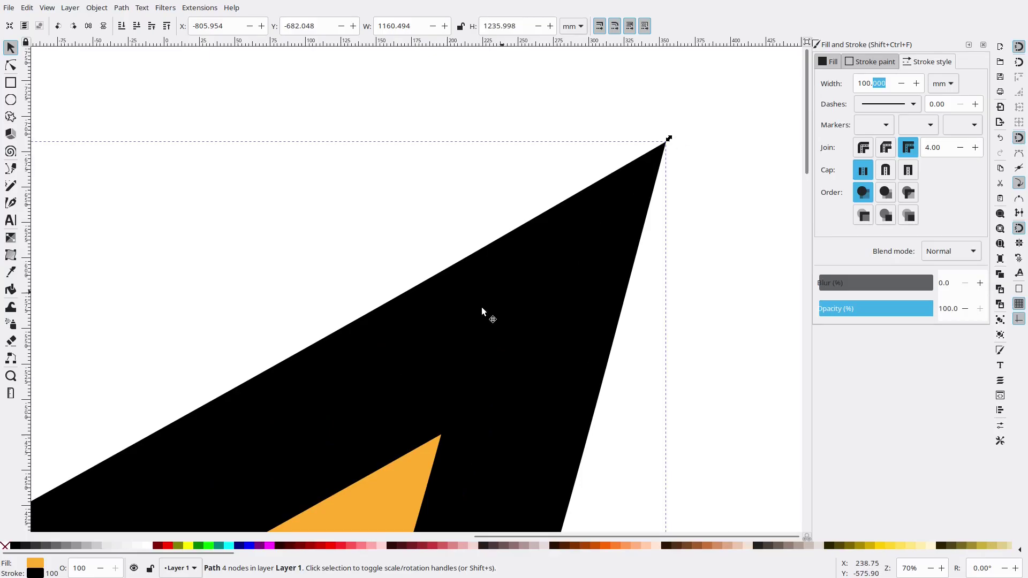
{"action": "scroll", "coordinate": [482, 312], "scroll_direction": "down", "scroll_amount": 6}
{"action": "scroll", "coordinate": [477, 289], "scroll_direction": "up", "scroll_amount": 2}
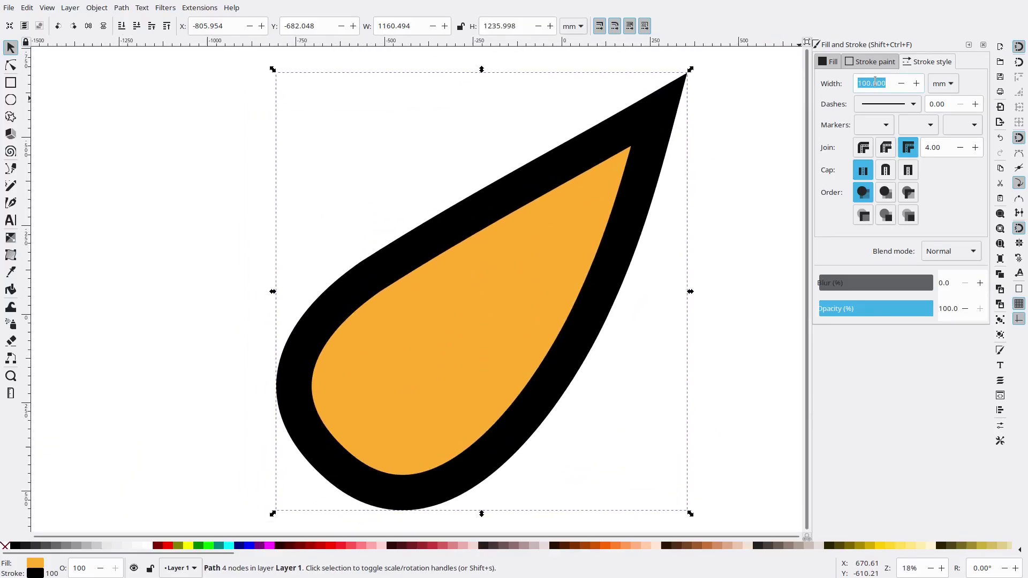
{"action": "type", "text": "20"}
{"action": "key", "text": "Return"}
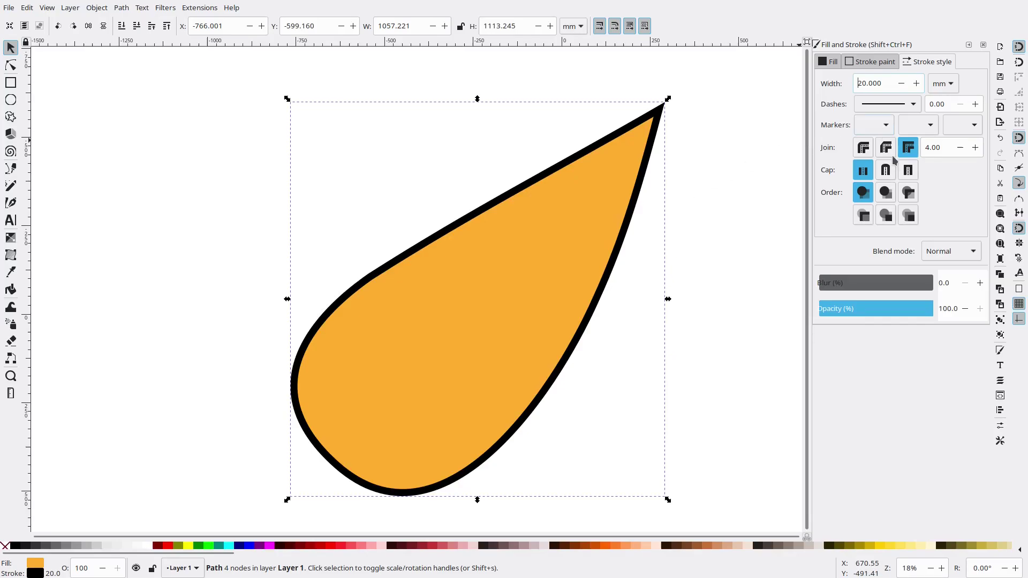
- Try dotted and dashed patterns, then make the outline a solid line
{"action": "left_click", "coordinate": [889, 105]}
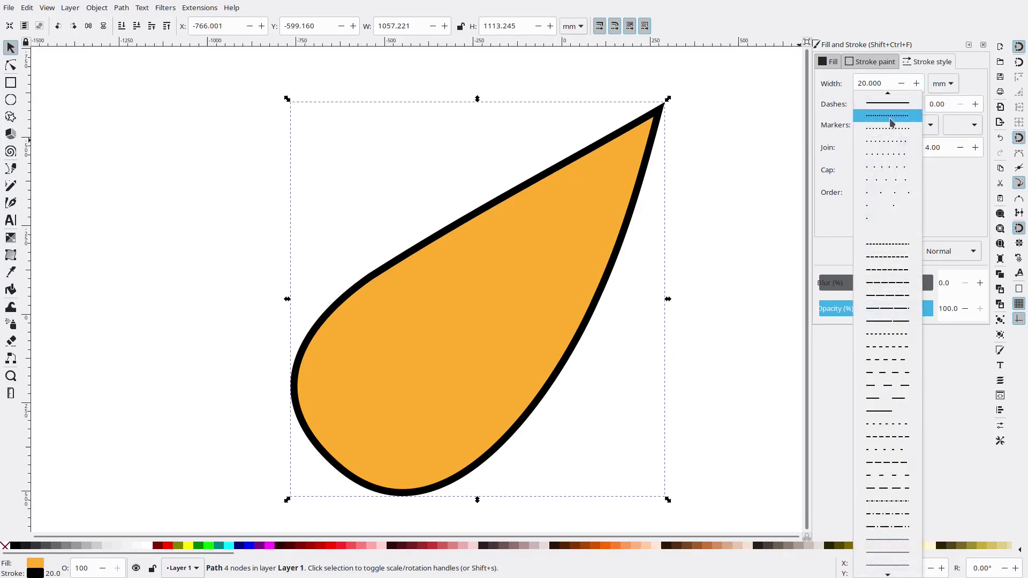
{"action": "left_click", "coordinate": [889, 117]}
{"action": "left_click", "coordinate": [889, 117]}
{"action": "left_click", "coordinate": [889, 117]}
{"action": "left_click", "coordinate": [888, 117]}
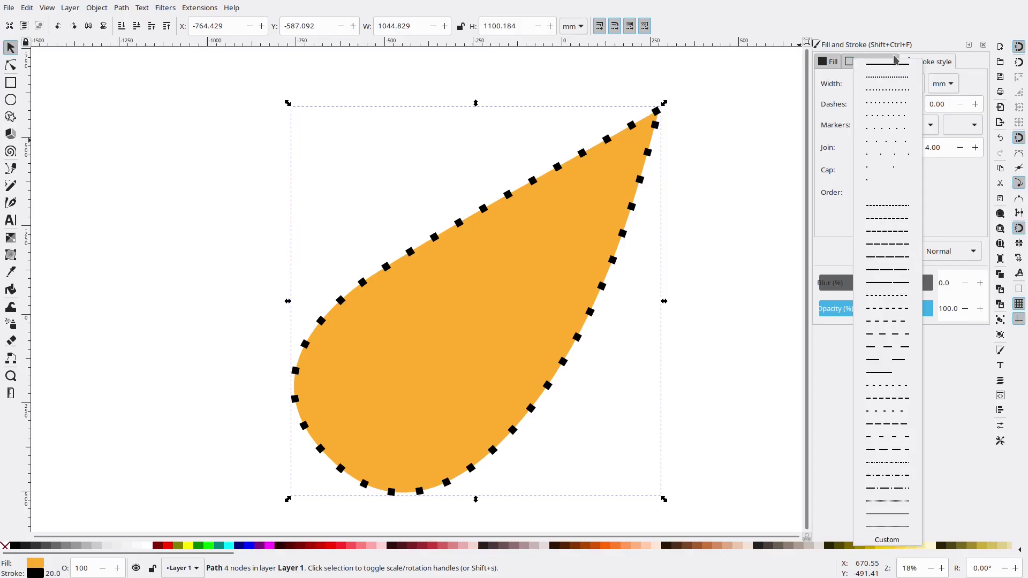
{"action": "left_click", "coordinate": [888, 104]}
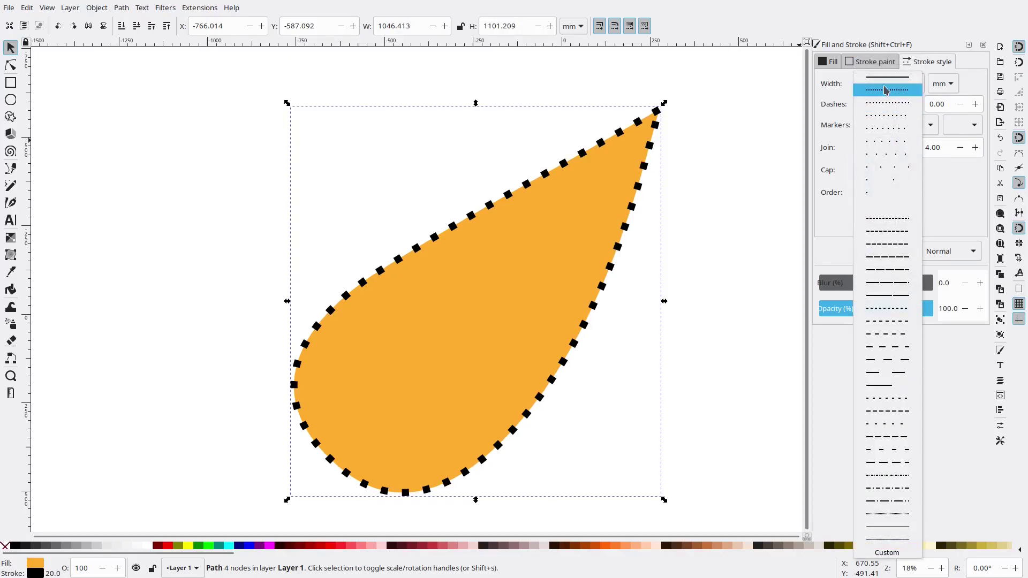
{"action": "left_click", "coordinate": [887, 78]}
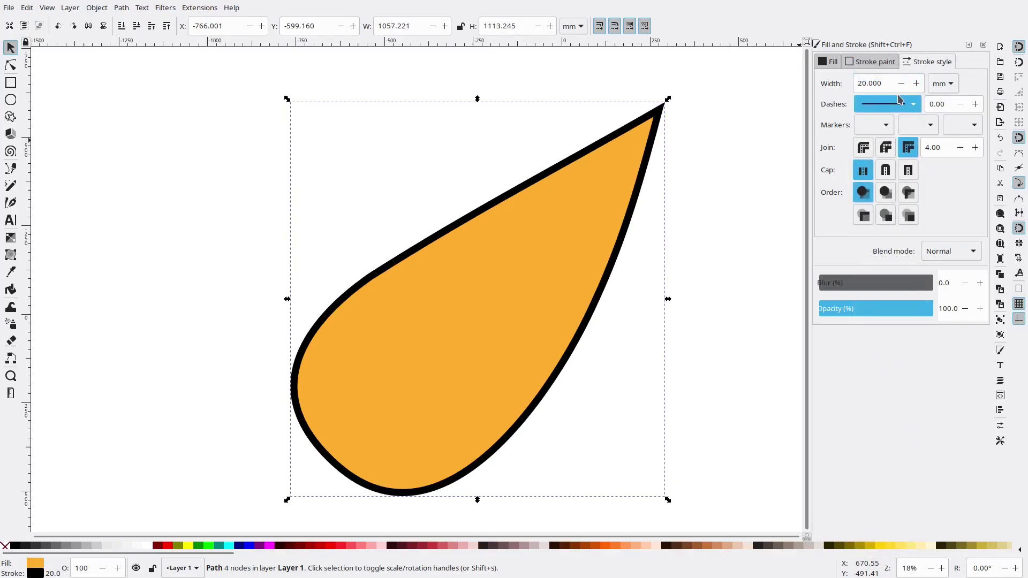
- Compare round, bevel and miter joins, finishing with a sharp miter join (limit 4.00)
{"action": "left_click", "coordinate": [863, 148]}
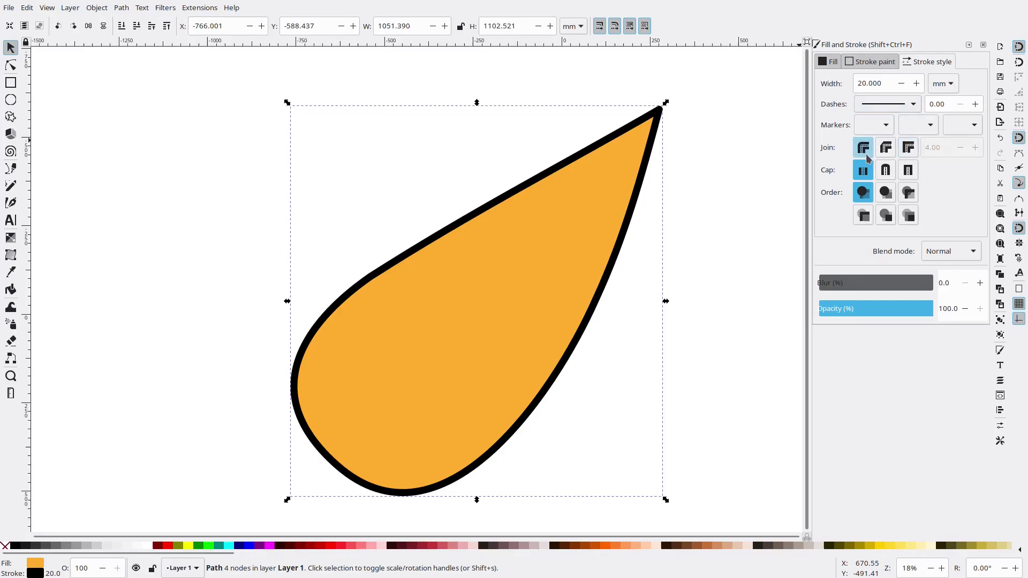
{"action": "scroll", "coordinate": [730, 97], "scroll_direction": "up", "scroll_amount": 3}
{"action": "scroll", "coordinate": [712, 152], "scroll_direction": "up", "scroll_amount": 6}
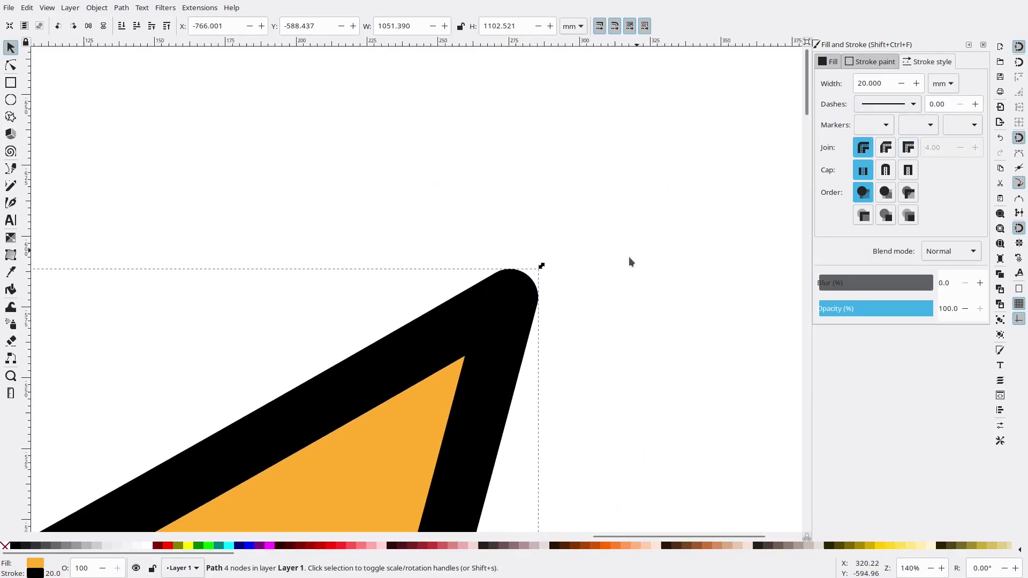
{"action": "left_click", "coordinate": [885, 148]}
{"action": "left_click", "coordinate": [908, 147]}
{"action": "left_click", "coordinate": [862, 148]}
{"action": "left_click", "coordinate": [636, 288]}
{"action": "left_click", "coordinate": [520, 295]}
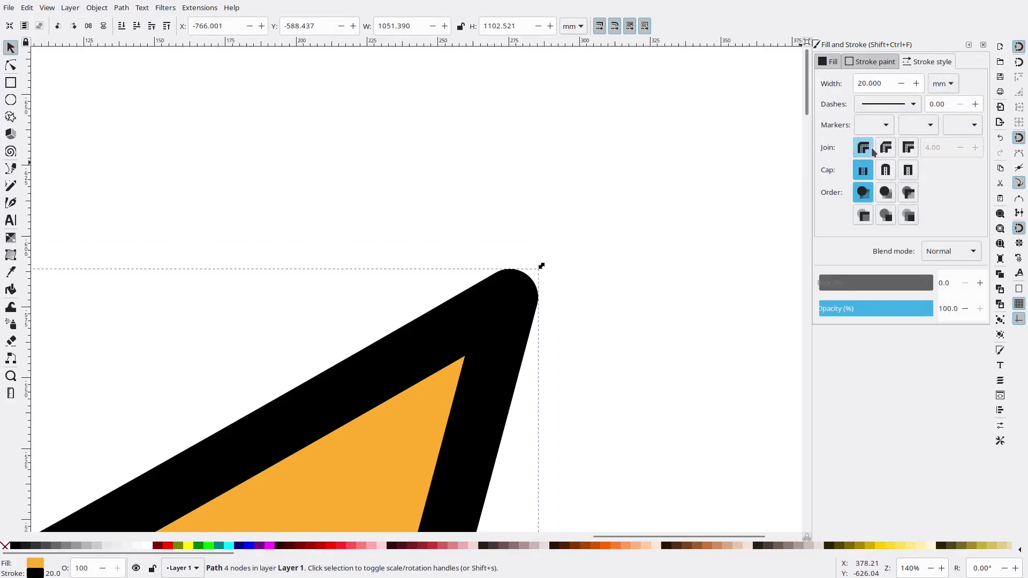
{"action": "key", "text": "ctrl+z"}
{"action": "key", "text": "ctrl+z"}
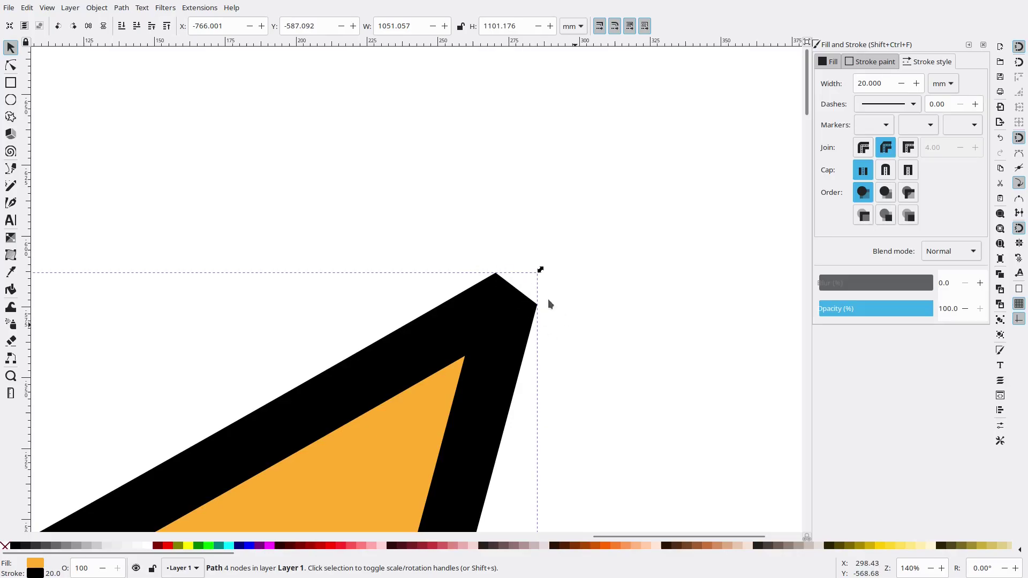
{"action": "left_click", "coordinate": [909, 150]}
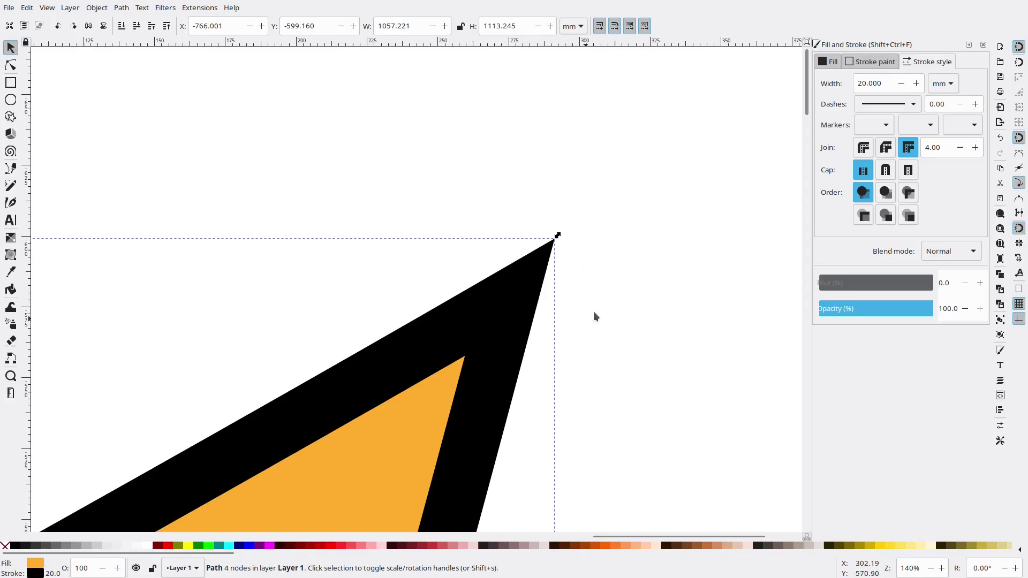
{"action": "scroll", "coordinate": [620, 246], "scroll_direction": "down", "scroll_amount": 7}
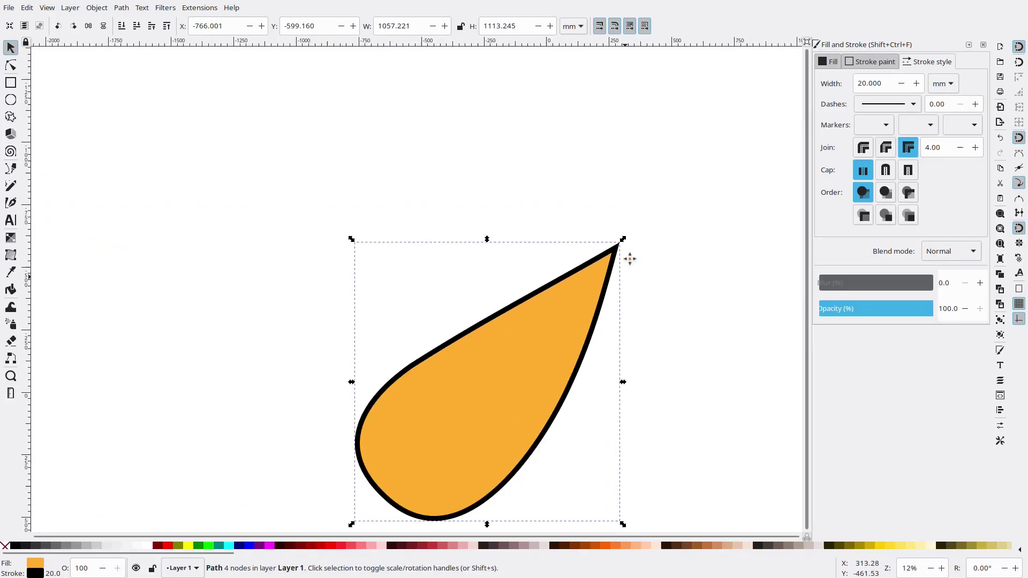
- Change the outline from black to orange-brown dc7806ff (H 32, S 95, L 44)
{"action": "scroll", "coordinate": [630, 259], "scroll_direction": "up", "scroll_amount": 2}
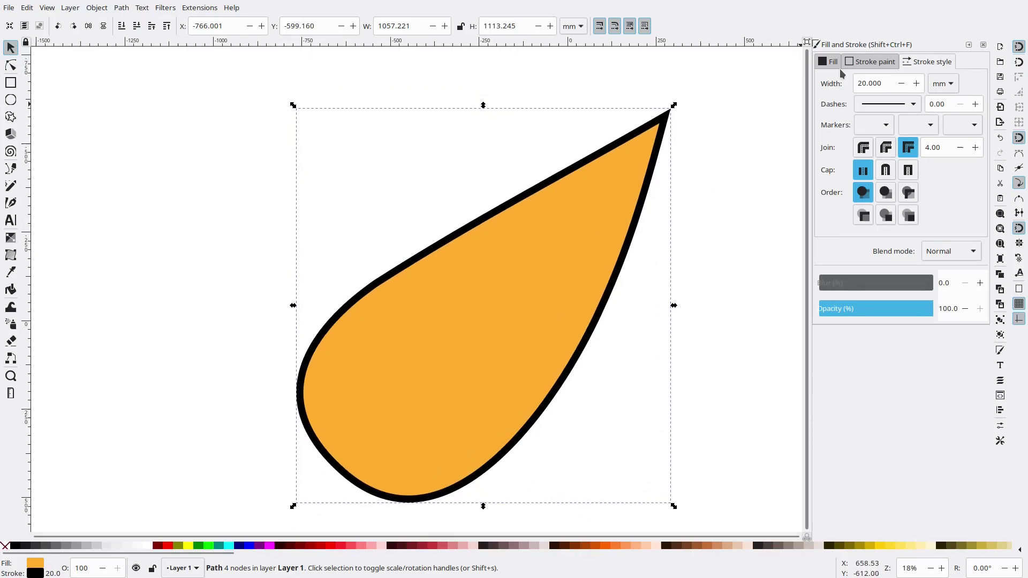
{"action": "left_click", "coordinate": [831, 63]}
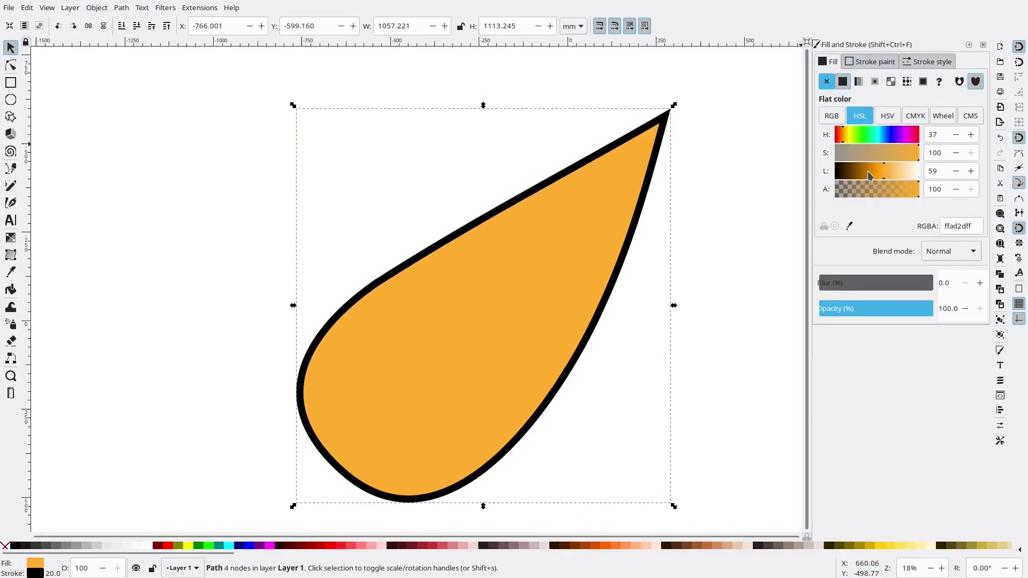
{"action": "left_click", "coordinate": [866, 64]}
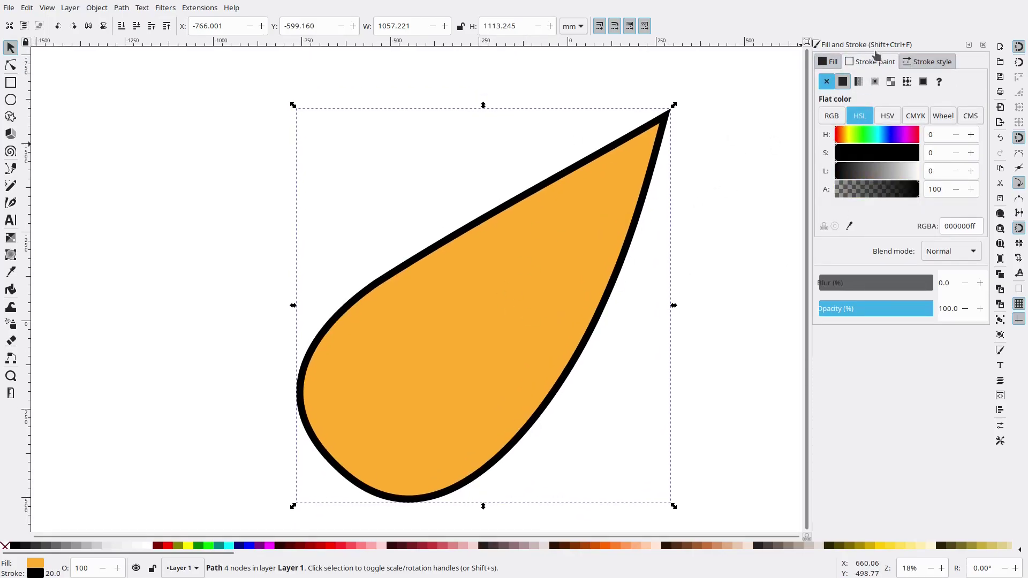
{"action": "mouse_move", "coordinate": [854, 171]}
{"action": "left_mouse_down"}
{"action": "mouse_move", "coordinate": [872, 175]}
{"action": "mouse_move", "coordinate": [914, 153]}
{"action": "left_mouse_up"}
{"action": "left_click", "coordinate": [842, 137]}
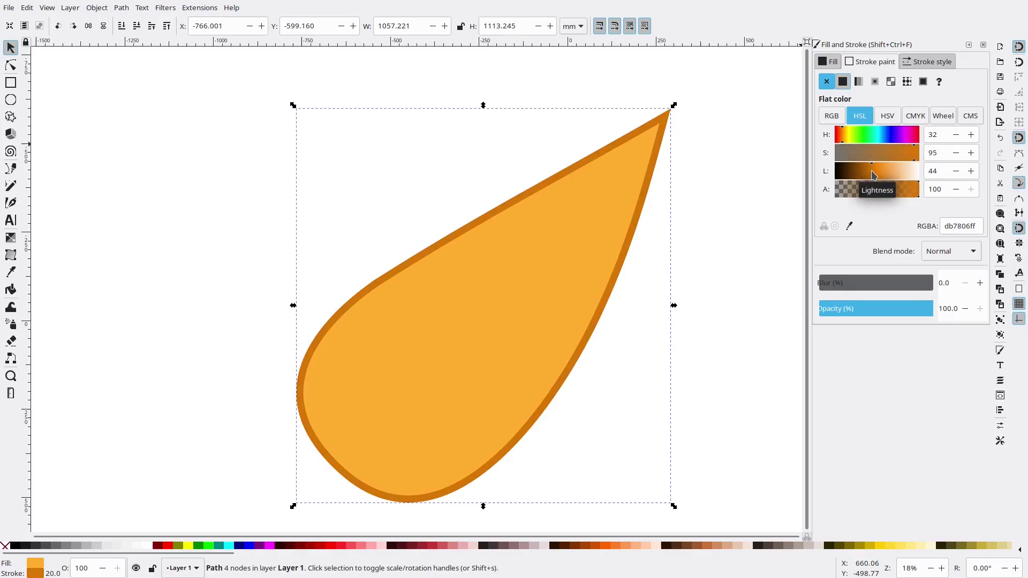
{"action": "left_click_drag", "start_coordinate": [870, 172], "coordinate": [873, 176]}
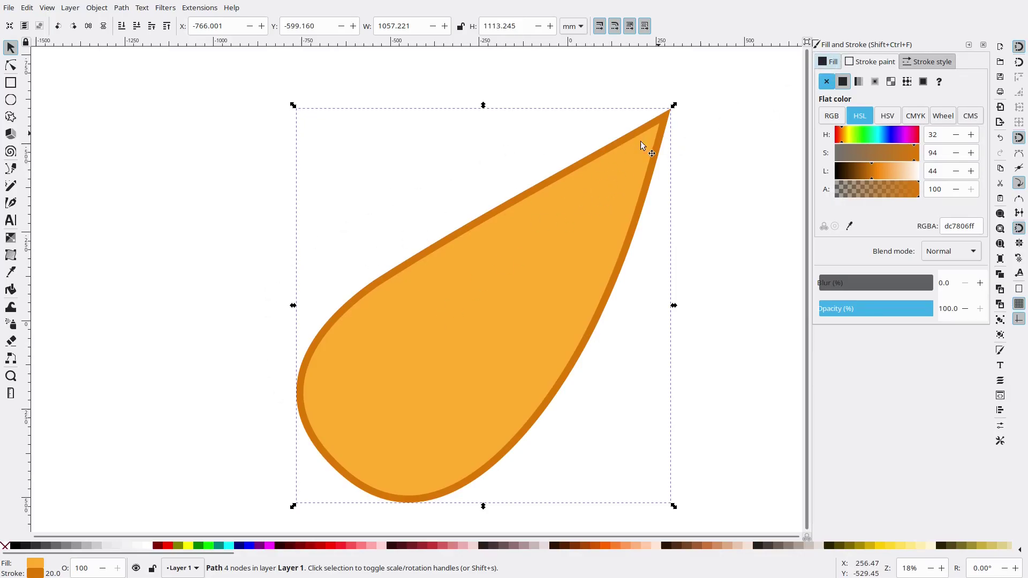
- Deselect and reselect the teardrop to check the new orange outline
{"action": "scroll", "coordinate": [698, 224], "scroll_direction": "down", "scroll_amount": 3}
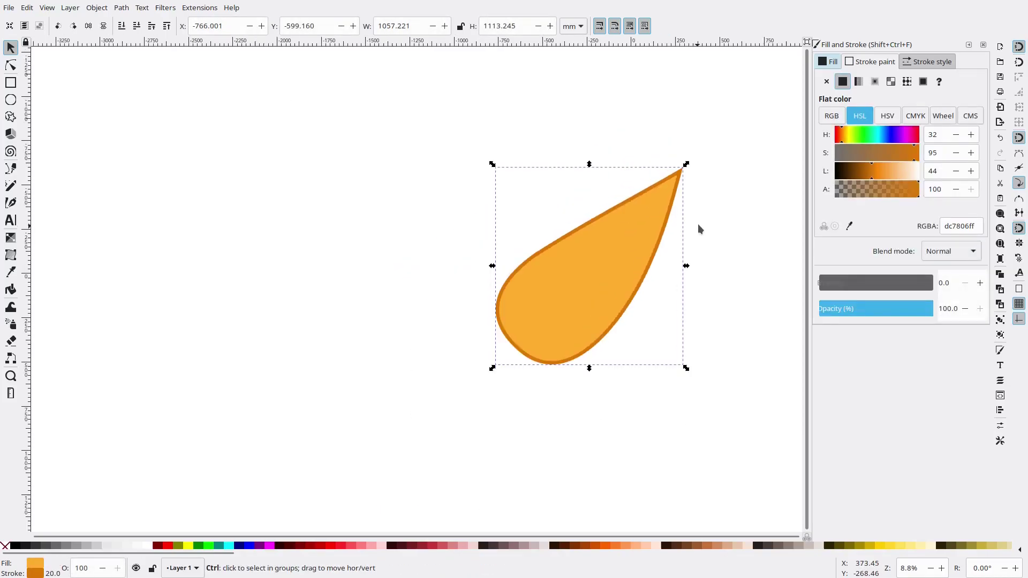
{"action": "left_click", "coordinate": [698, 224], "text": "ctrl"}
{"action": "scroll", "coordinate": [698, 223], "scroll_direction": "down", "scroll_amount": 3}
{"action": "scroll", "coordinate": [594, 246], "scroll_direction": "up", "scroll_amount": 6}
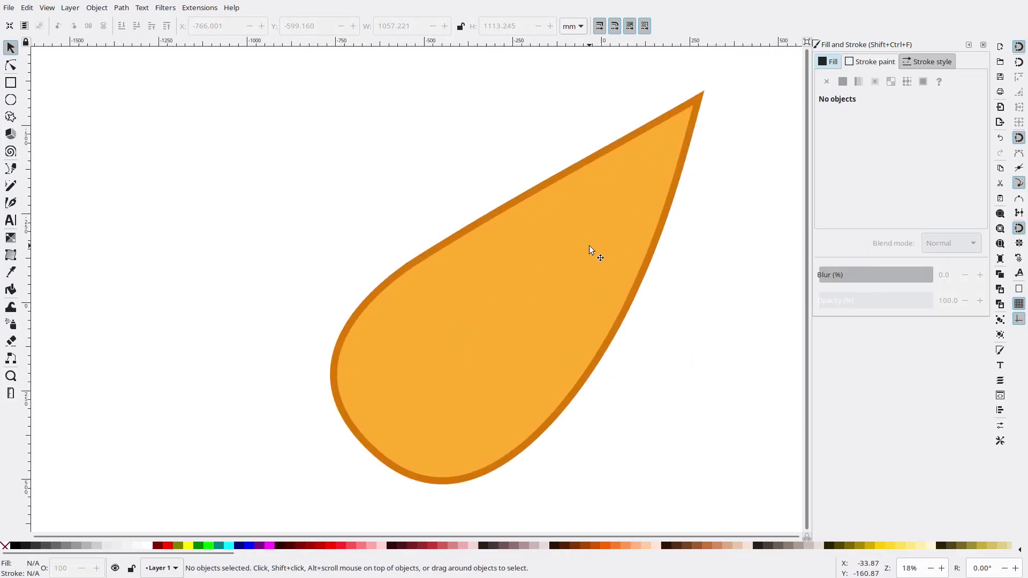
{"action": "left_click", "coordinate": [588, 245]}
{"action": "scroll", "coordinate": [706, 216], "scroll_direction": "right", "scroll_amount": 3}
{"action": "left_click", "coordinate": [704, 197]}
{"action": "left_click", "coordinate": [583, 197]}
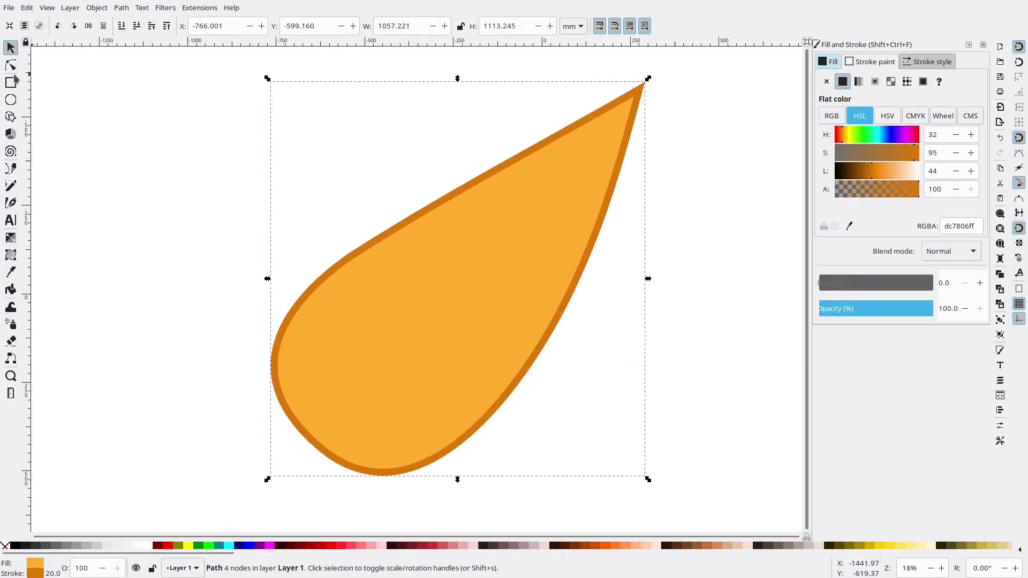
- Drag the upper-left node and its handles with the Node tool to reshape the upper curve, then deselect
{"action": "left_click", "coordinate": [11, 65]}
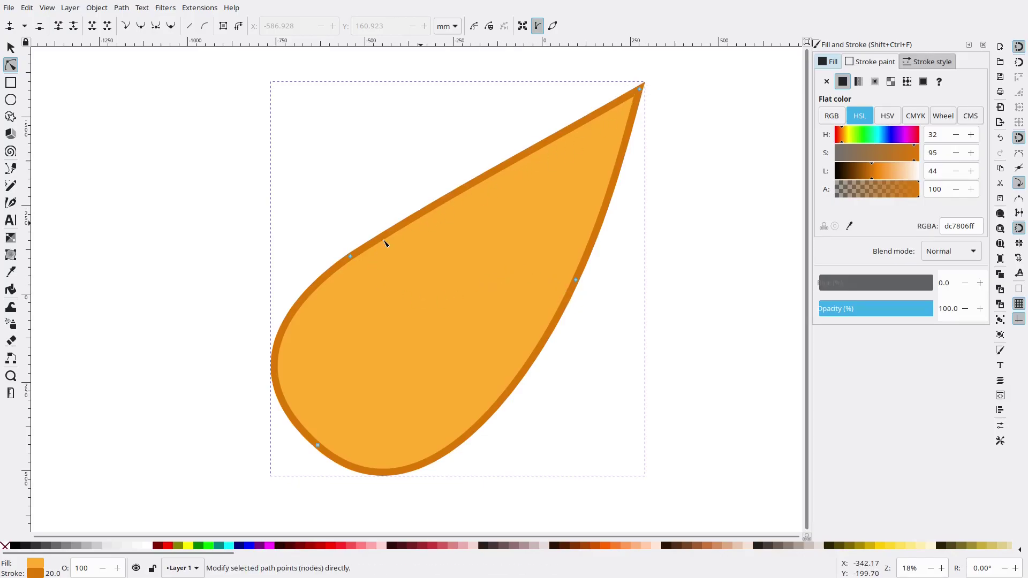
{"action": "left_click_drag", "start_coordinate": [351, 258], "coordinate": [435, 350]}
{"action": "left_click_drag", "start_coordinate": [539, 282], "coordinate": [383, 140]}
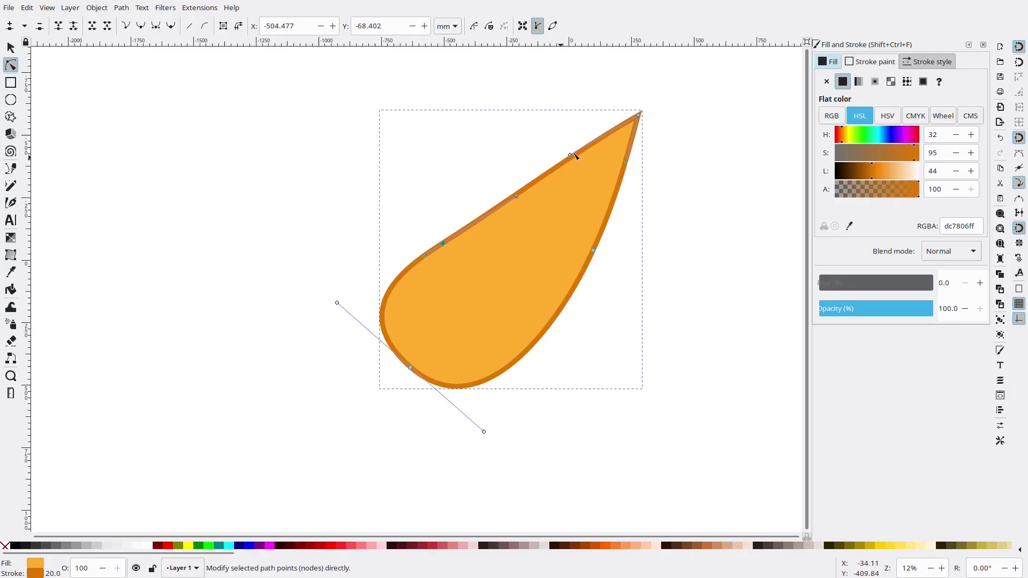
{"action": "left_click_drag", "start_coordinate": [571, 156], "coordinate": [578, 164]}
{"action": "left_click", "coordinate": [10, 47]}
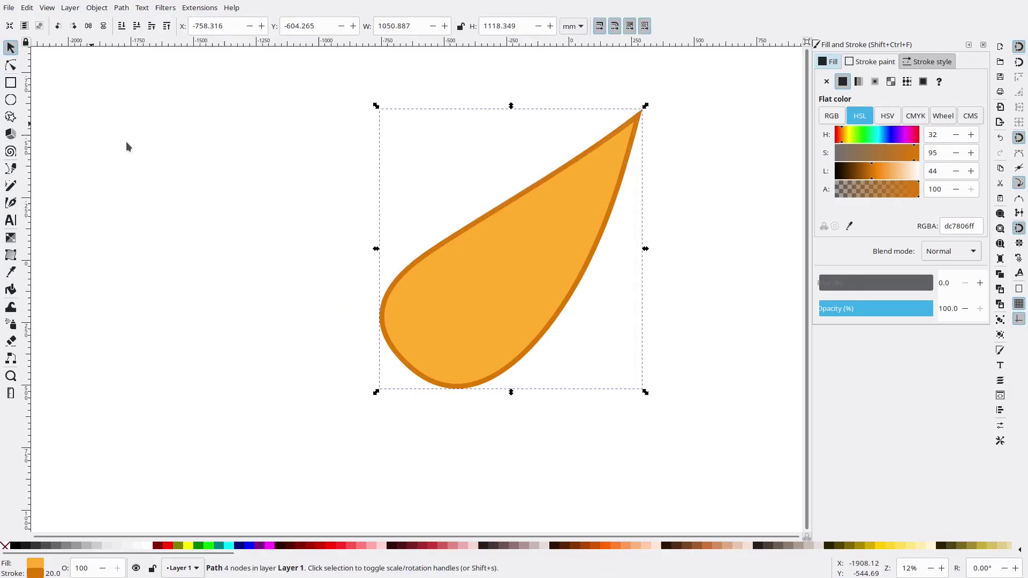
{"action": "left_click", "coordinate": [134, 145]}
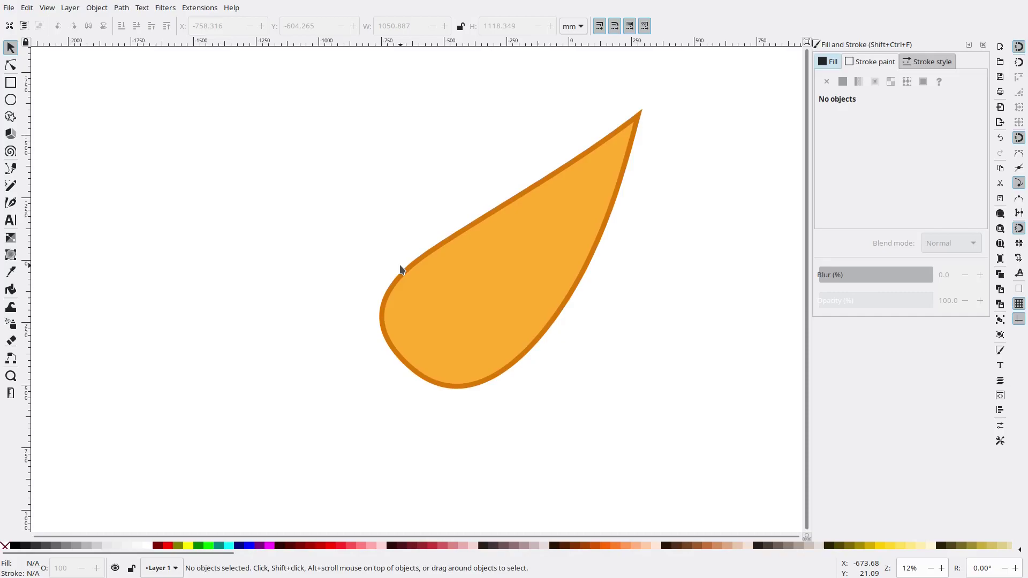
- Open the Align and Distribute panel from the Object menu
{"action": "left_click", "coordinate": [75, 10]}
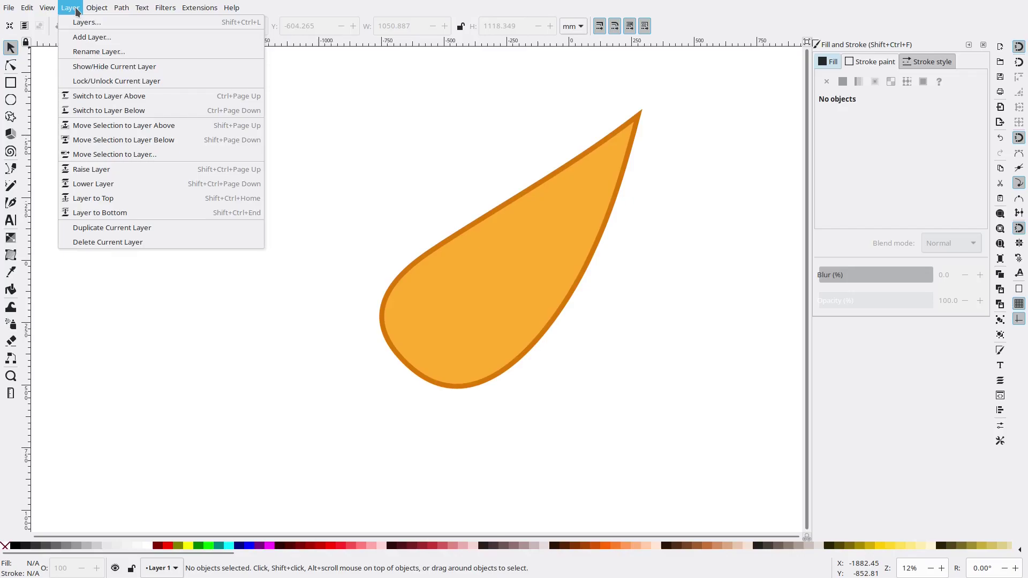
{"action": "mouse_move", "coordinate": [92, 10]}
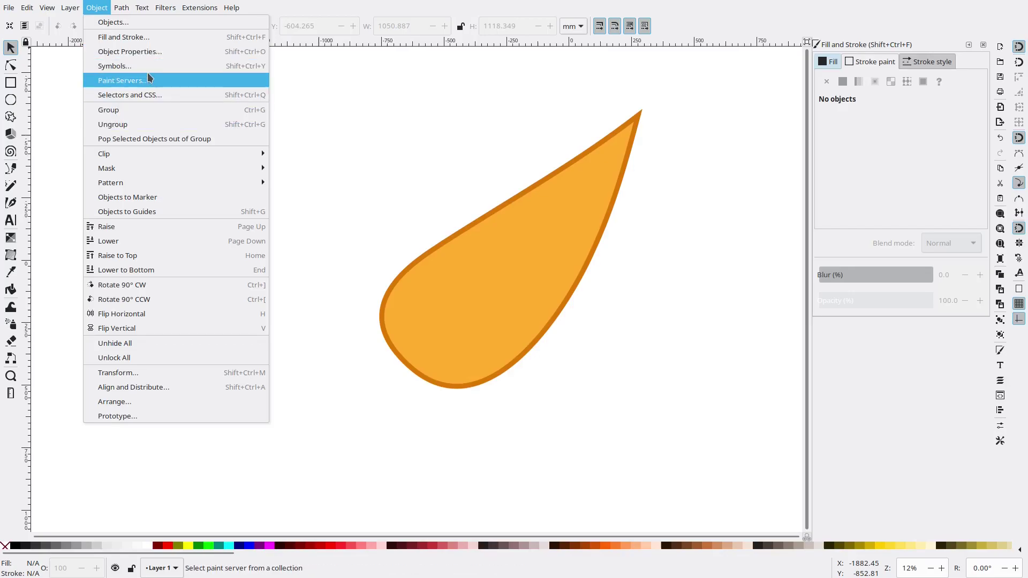
{"action": "left_click", "coordinate": [187, 391]}
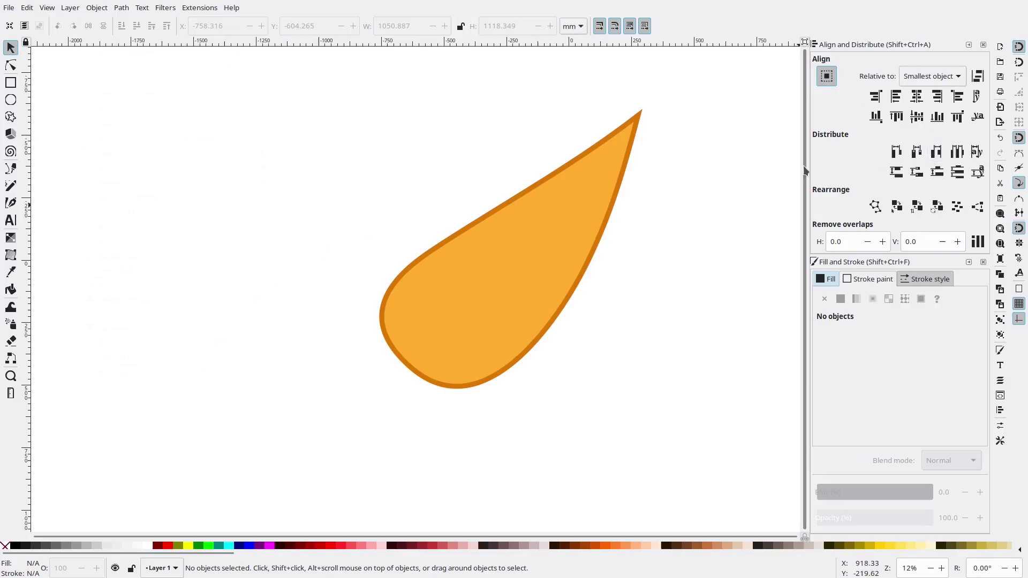
- Rubber-band select the teardrop and delete it
{"action": "scroll", "coordinate": [656, 219], "scroll_direction": "right", "scroll_amount": 6}
{"action": "scroll", "coordinate": [603, 211], "scroll_direction": "down", "scroll_amount": 2}
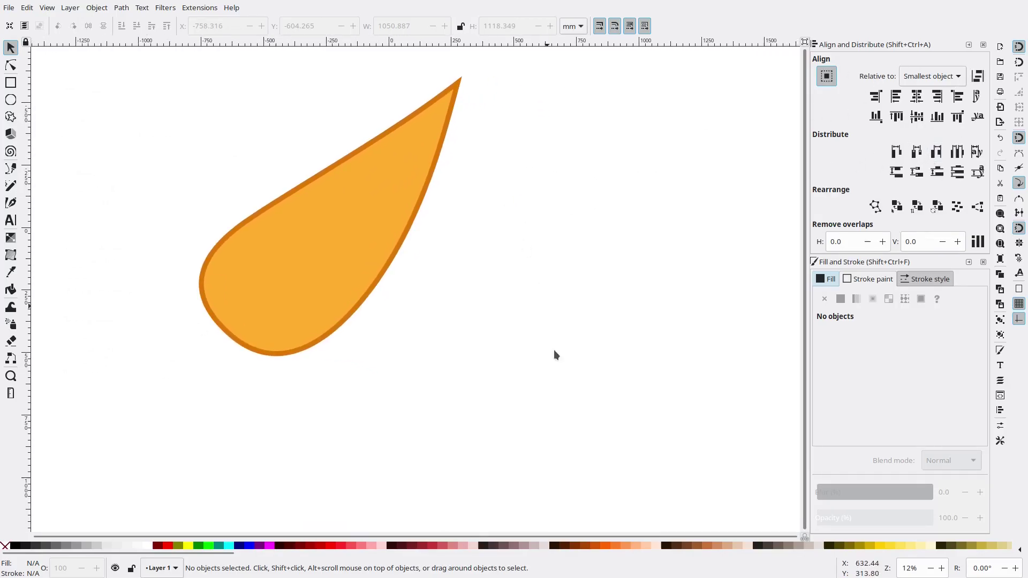
{"action": "left_click_drag", "start_coordinate": [555, 355], "coordinate": [75, 13]}
{"action": "key", "text": "Delete"}
{"action": "scroll", "coordinate": [423, 214], "scroll_direction": "left", "scroll_amount": 2}
{"action": "scroll", "coordinate": [449, 212], "scroll_direction": "down", "scroll_amount": 3}
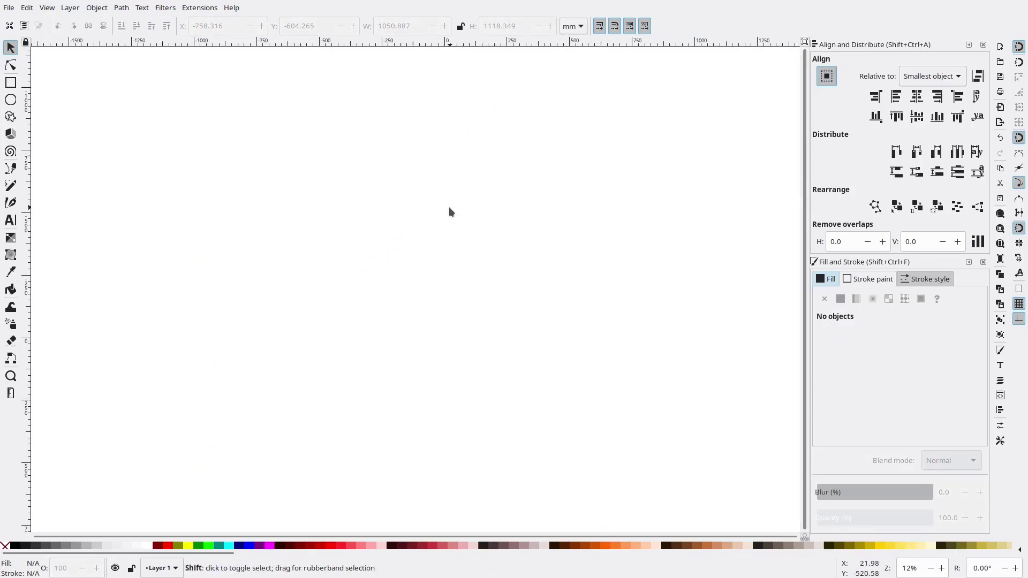
- Draw a long orange rectangle and a circle below it
{"action": "left_click", "coordinate": [11, 83]}
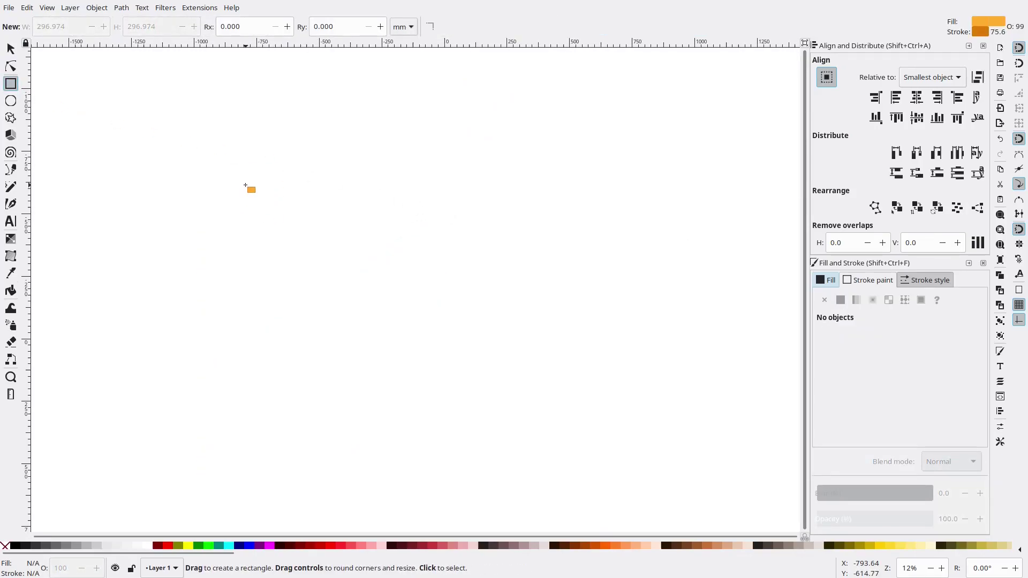
{"action": "mouse_move", "coordinate": [236, 183]}
{"action": "left_mouse_down"}
{"action": "mouse_move", "coordinate": [626, 284]}
{"action": "mouse_move", "coordinate": [692, 290]}
{"action": "left_mouse_up"}
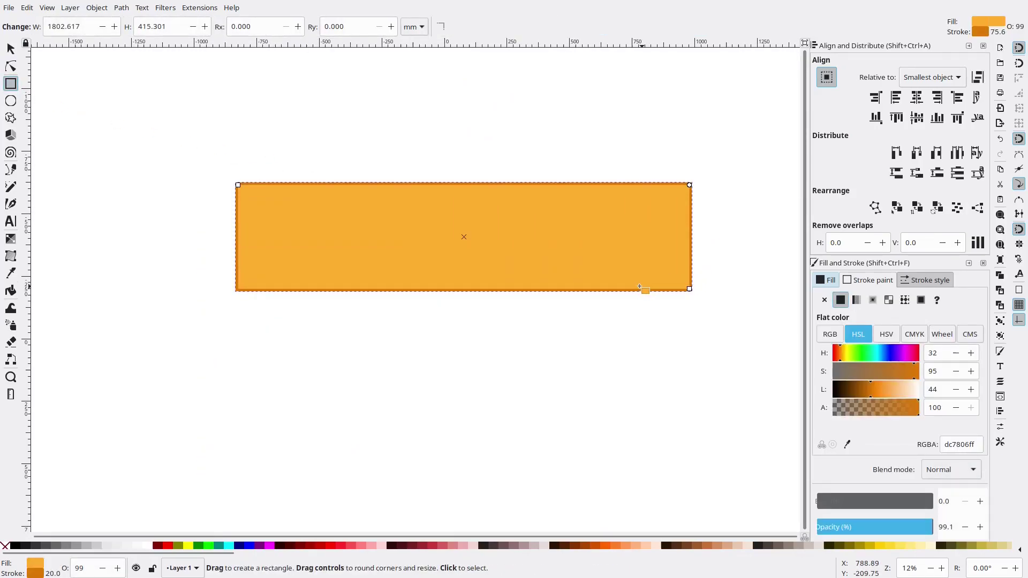
{"action": "scroll", "coordinate": [626, 299], "scroll_direction": "up", "scroll_amount": 1}
{"action": "scroll", "coordinate": [635, 300], "scroll_direction": "down", "scroll_amount": 1}
{"action": "scroll", "coordinate": [635, 300], "scroll_direction": "left", "scroll_amount": 1}
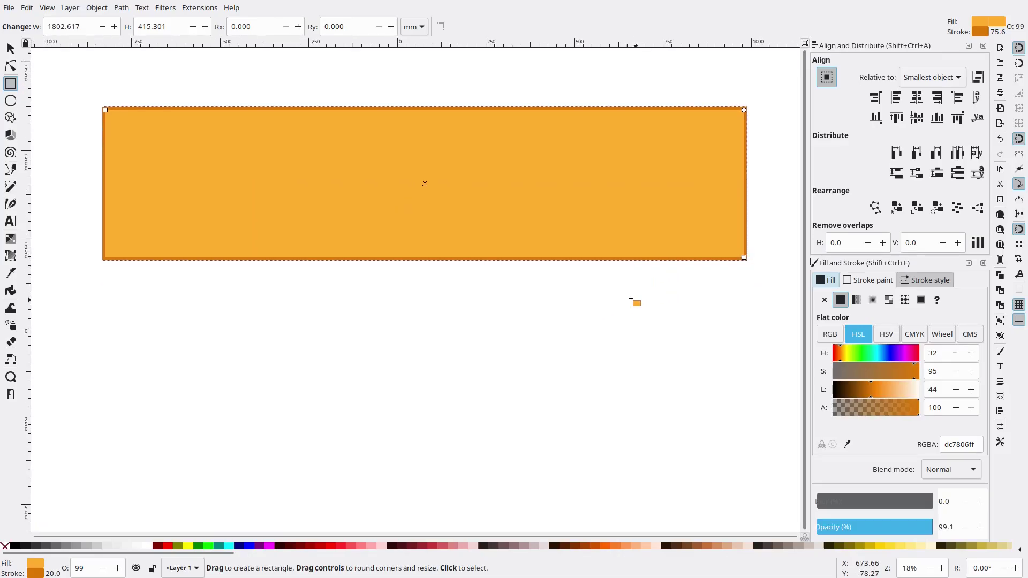
{"action": "left_click", "coordinate": [10, 101]}
{"action": "scroll", "coordinate": [468, 360], "scroll_direction": "down", "scroll_amount": 1}
{"action": "scroll", "coordinate": [468, 360], "scroll_direction": "down", "scroll_amount": 1}
{"action": "mouse_move", "coordinate": [411, 352]}
{"action": "left_mouse_down"}
{"action": "mouse_move", "coordinate": [514, 439]}
{"action": "mouse_move", "coordinate": [508, 450]}
{"action": "left_mouse_up"}
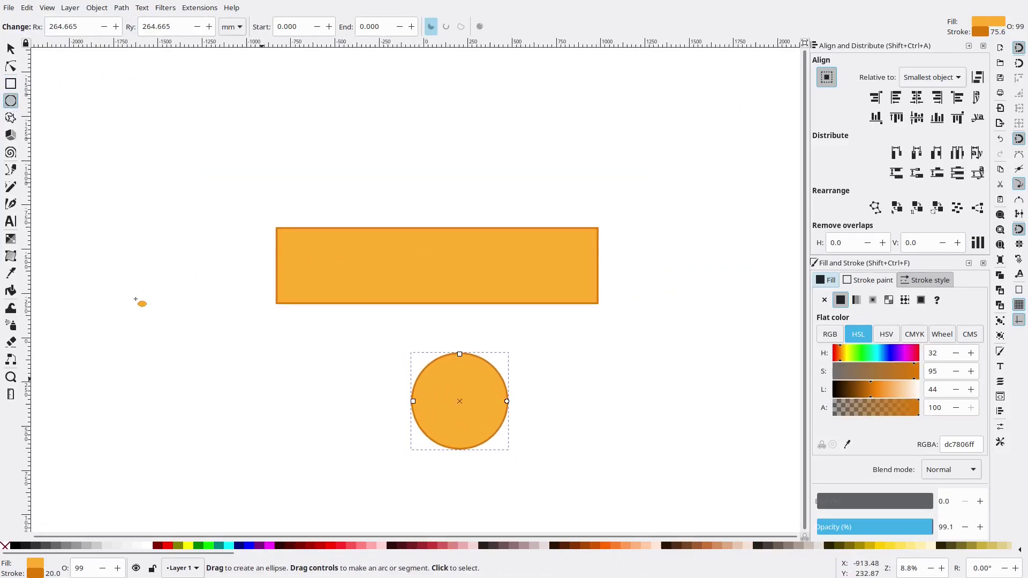
- Select both shapes and remove their outlines
{"action": "left_click", "coordinate": [10, 48]}
{"action": "left_click_drag", "start_coordinate": [654, 472], "coordinate": [270, 219]}
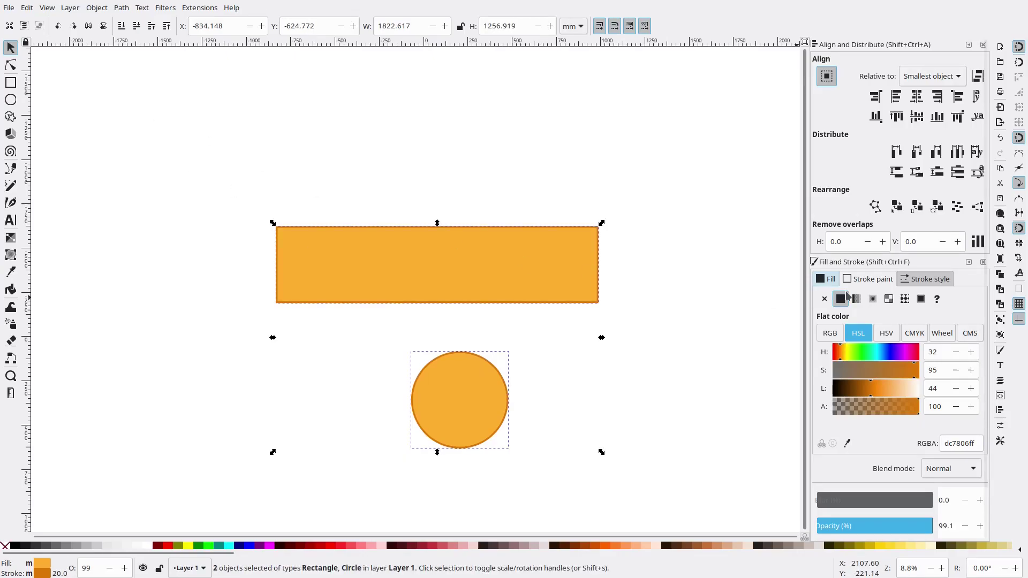
{"action": "left_click", "coordinate": [824, 299]}
{"action": "left_click", "coordinate": [678, 441]}
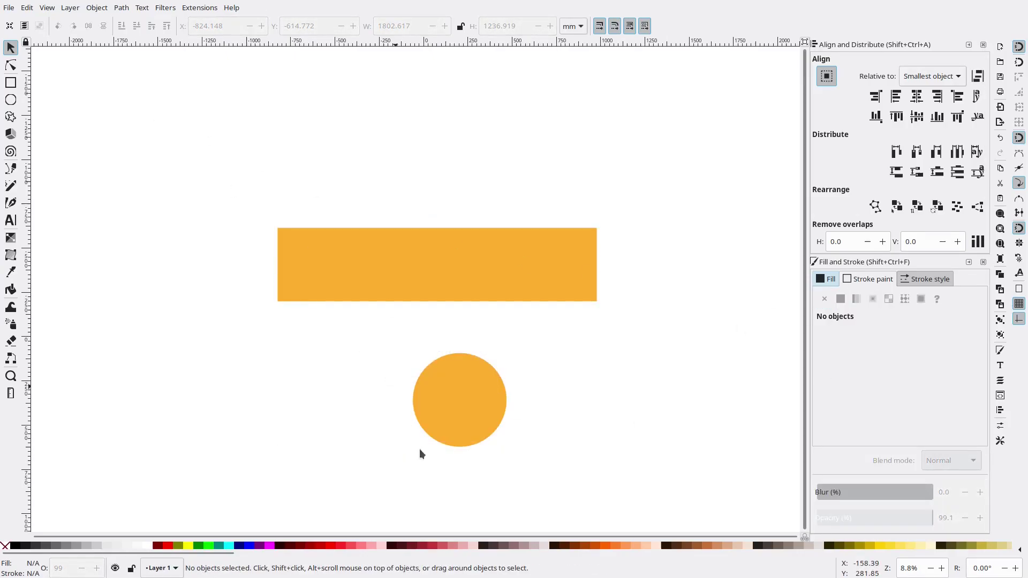
- Fill the circle with red and the rectangle with a light yellow, then deselect
{"action": "left_click", "coordinate": [459, 405]}
{"action": "left_click", "coordinate": [168, 545]}
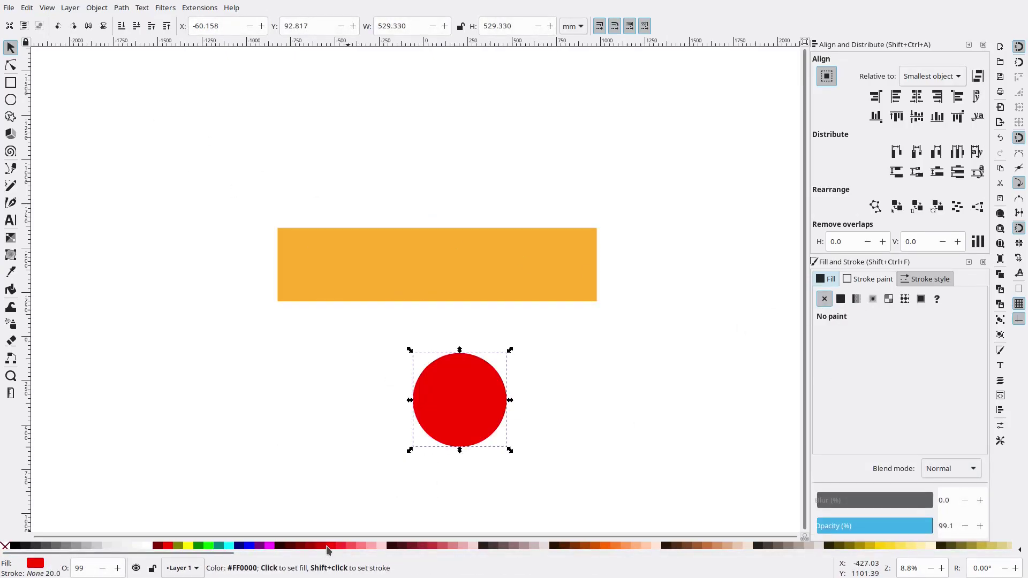
{"action": "left_click", "coordinate": [464, 476]}
{"action": "left_click", "coordinate": [469, 270]}
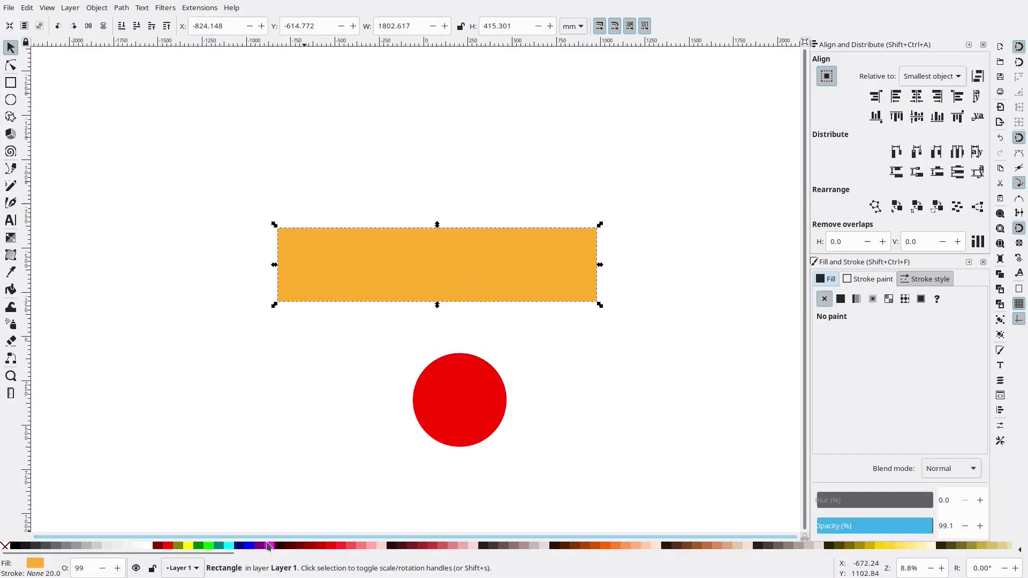
{"action": "left_click", "coordinate": [602, 547]}
{"action": "left_click", "coordinate": [881, 545]}
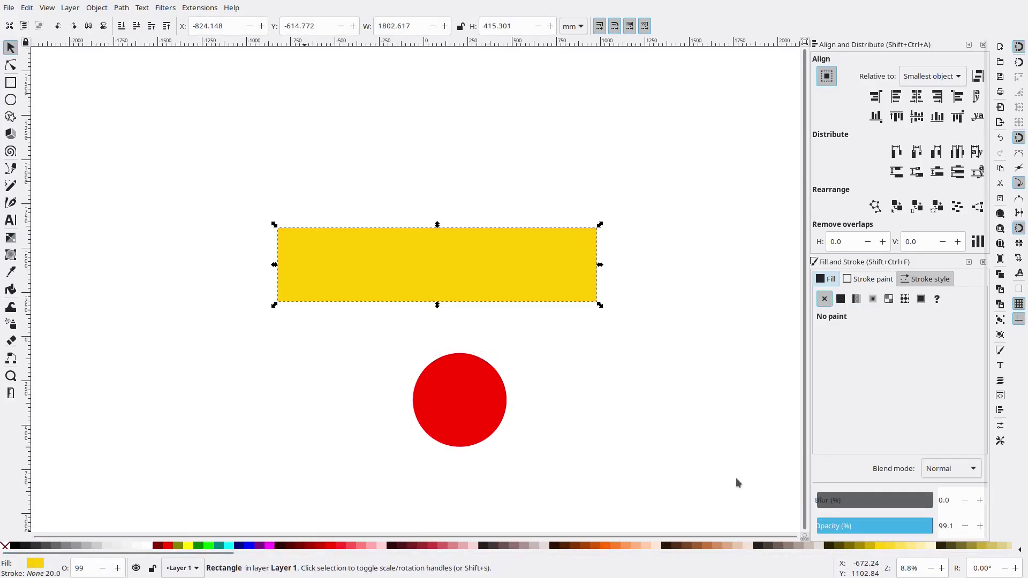
{"action": "left_click", "coordinate": [894, 545]}
{"action": "key", "text": "Escape"}
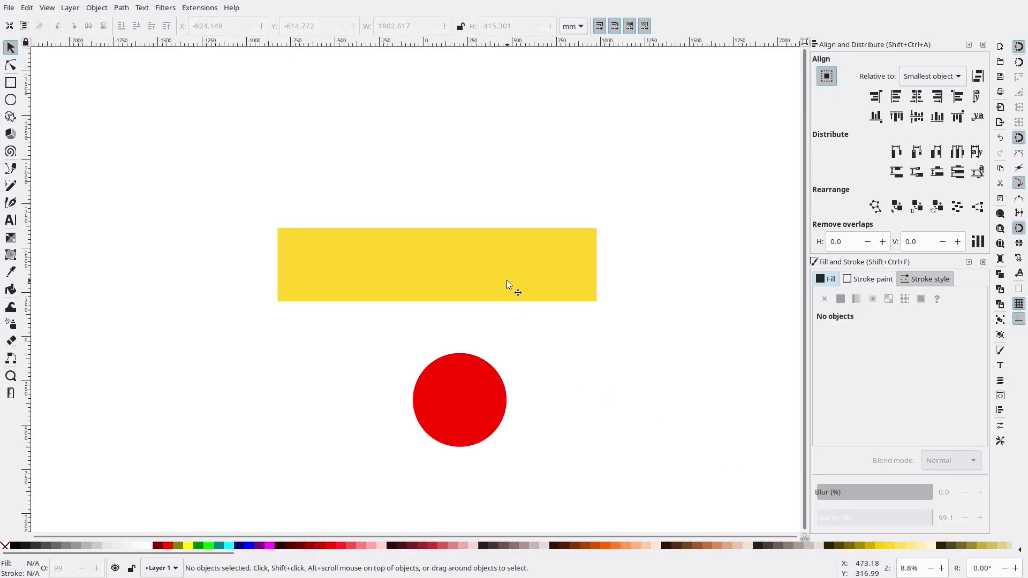
- Move the red circle onto the yellow rectangle
{"action": "left_click", "coordinate": [553, 408]}
{"action": "key", "text": "plus"}
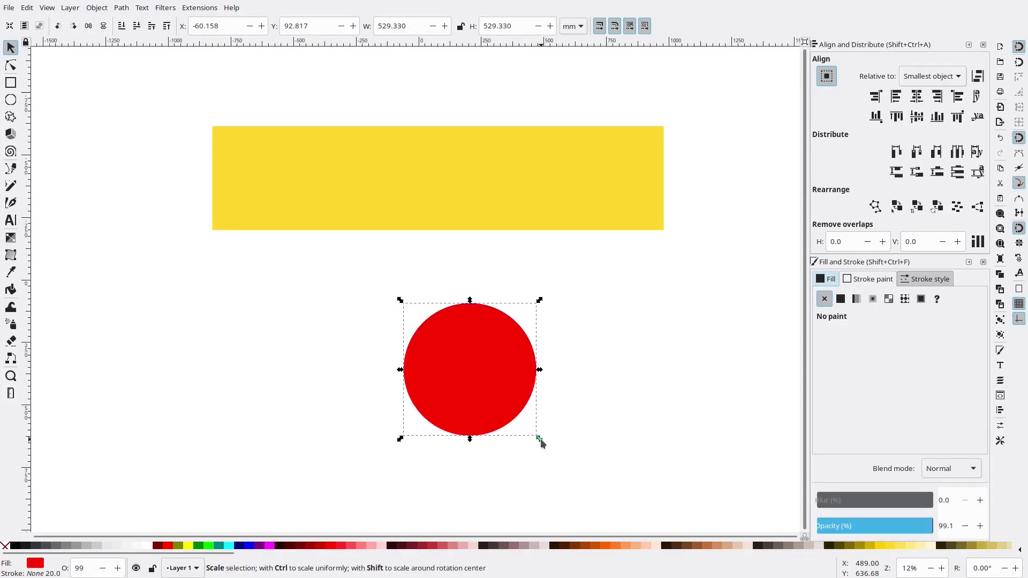
{"action": "left_click_drag", "start_coordinate": [476, 381], "coordinate": [420, 201]}
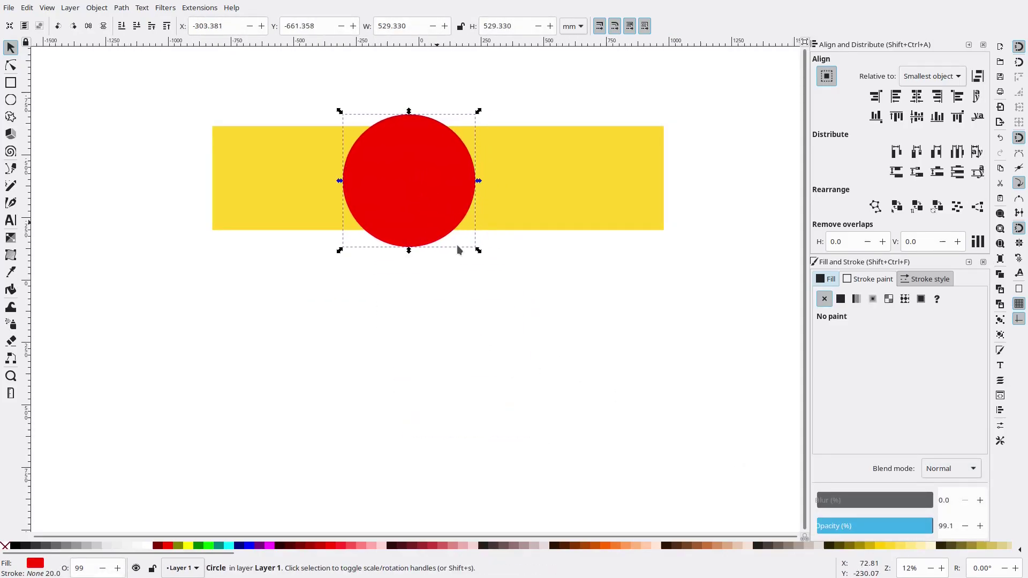
{"action": "left_click", "coordinate": [458, 250]}
{"action": "left_click", "coordinate": [516, 187]}
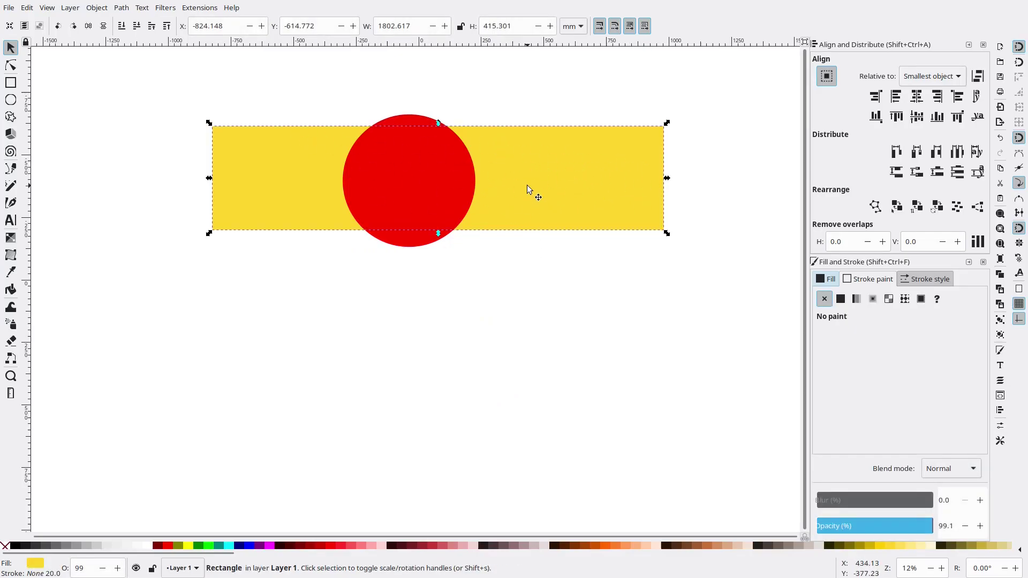
- Select both shapes and centre them on the vertical and horizontal axes
{"action": "key", "text": "ctrl+a"}
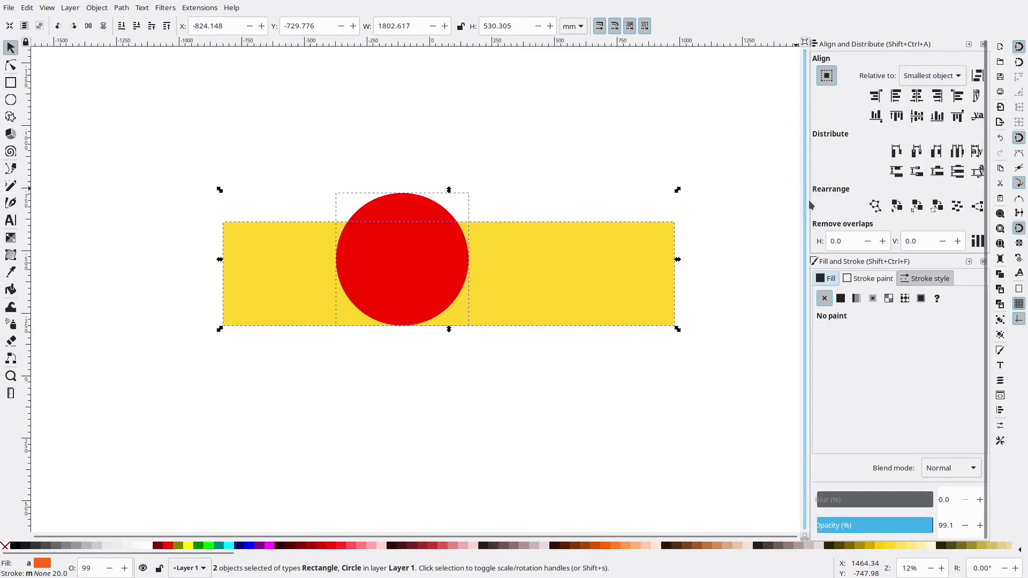
{"action": "left_click_drag", "start_coordinate": [811, 201], "coordinate": [785, 194]}
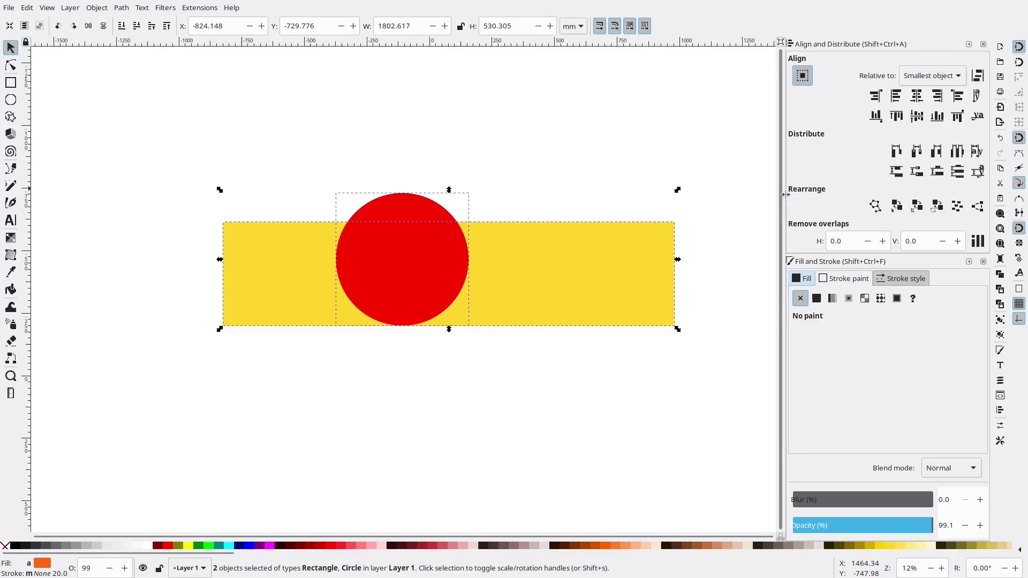
{"action": "left_click", "coordinate": [916, 96]}
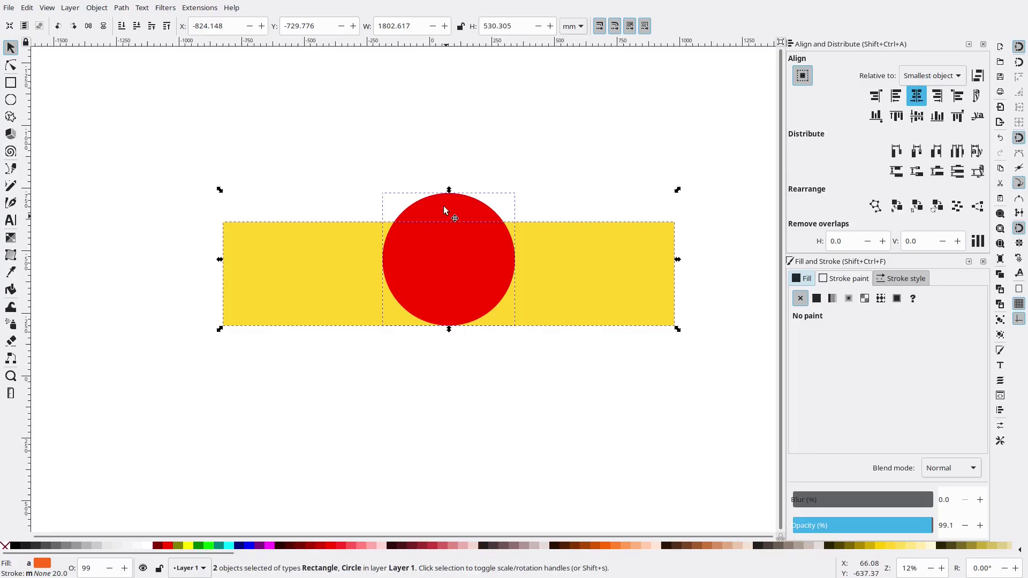
{"action": "left_click", "coordinate": [919, 118]}
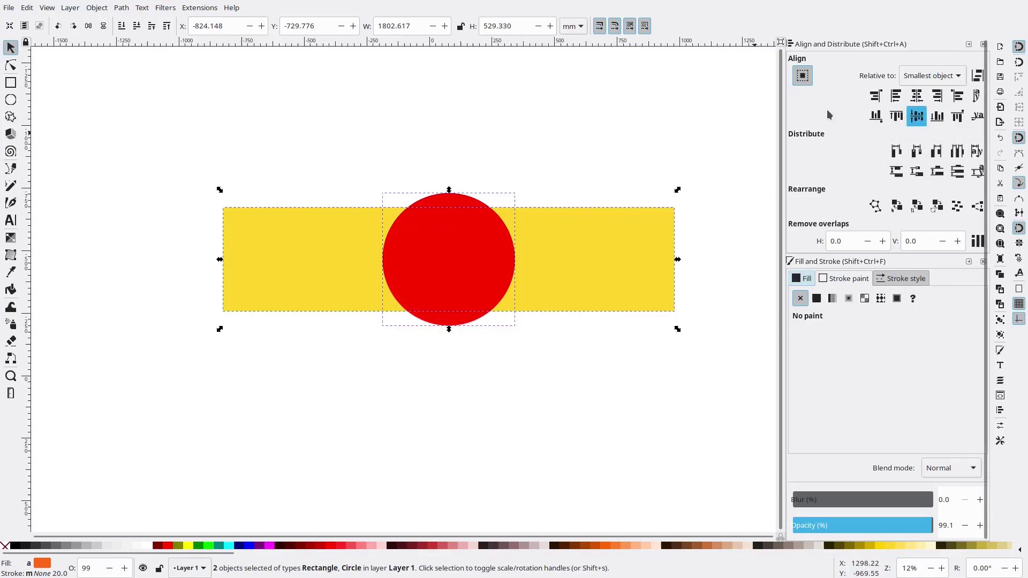
- Skew the yellow rectangle so its left side drops, forming a slanted band
{"action": "left_click", "coordinate": [756, 143]}
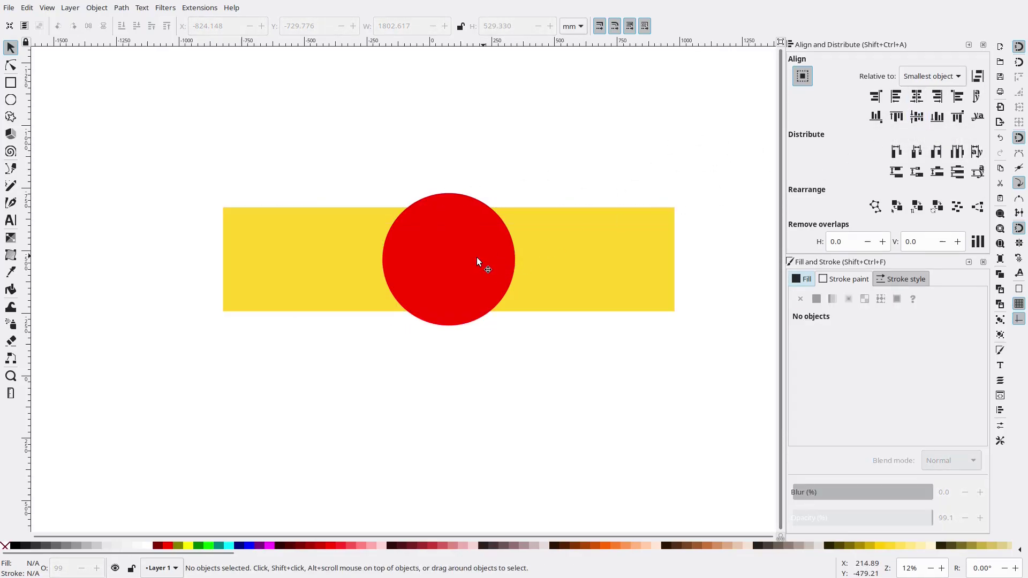
{"action": "scroll", "coordinate": [473, 255], "scroll_direction": "down", "scroll_amount": 3}
{"action": "scroll", "coordinate": [473, 258], "scroll_direction": "up", "scroll_amount": 4}
{"action": "left_click", "coordinate": [564, 268]}
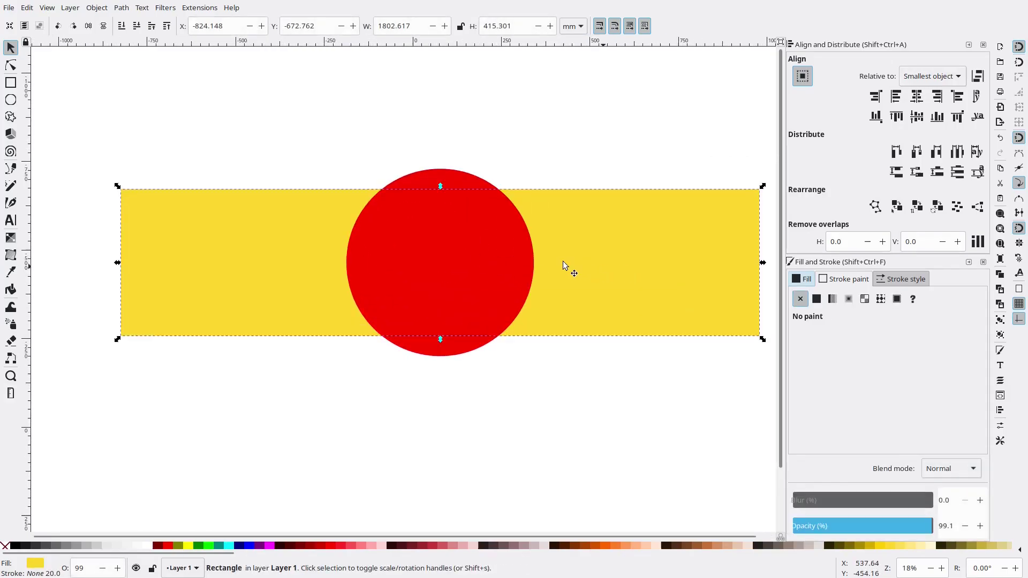
{"action": "scroll", "coordinate": [464, 247], "scroll_direction": "down", "scroll_amount": 2}
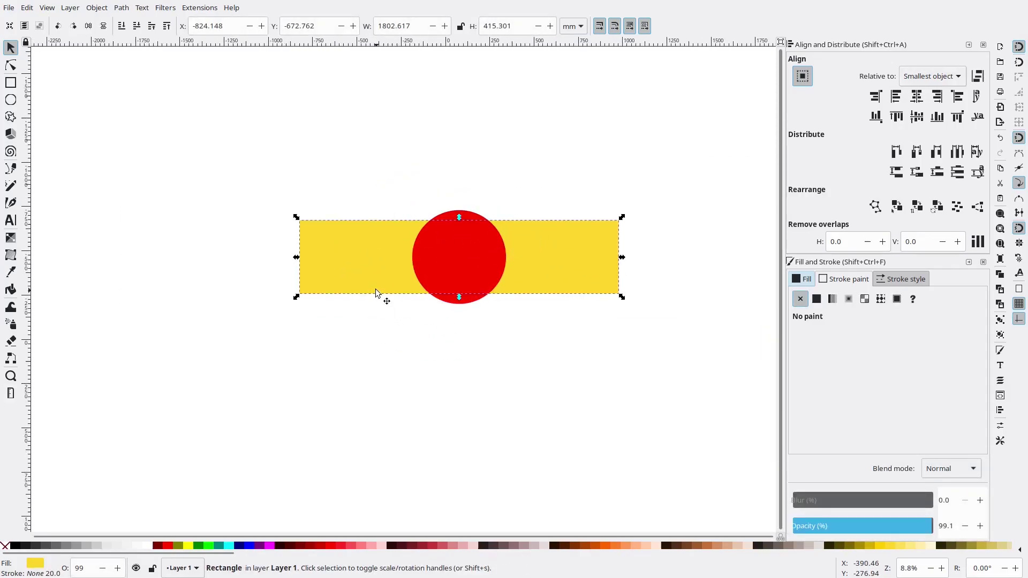
{"action": "left_click", "coordinate": [306, 261]}
{"action": "left_click_drag", "start_coordinate": [296, 257], "coordinate": [298, 284]}
{"action": "left_click", "coordinate": [284, 284]}
- Duplicate the band and undo the accidental move so the copy stays over the circle
{"action": "right_click", "coordinate": [515, 258]}
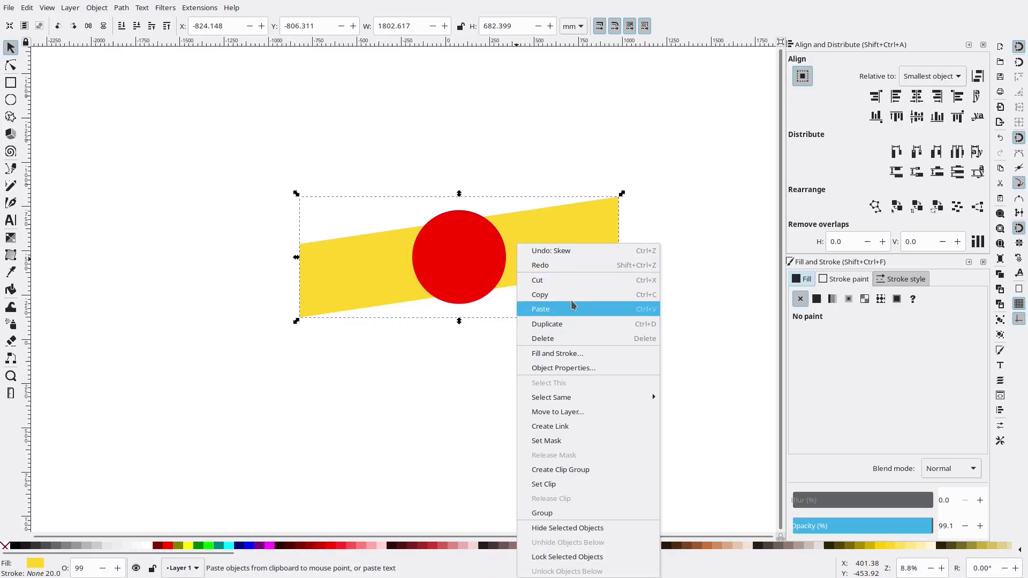
{"action": "left_click", "coordinate": [572, 326]}
{"action": "right_click", "coordinate": [552, 254]}
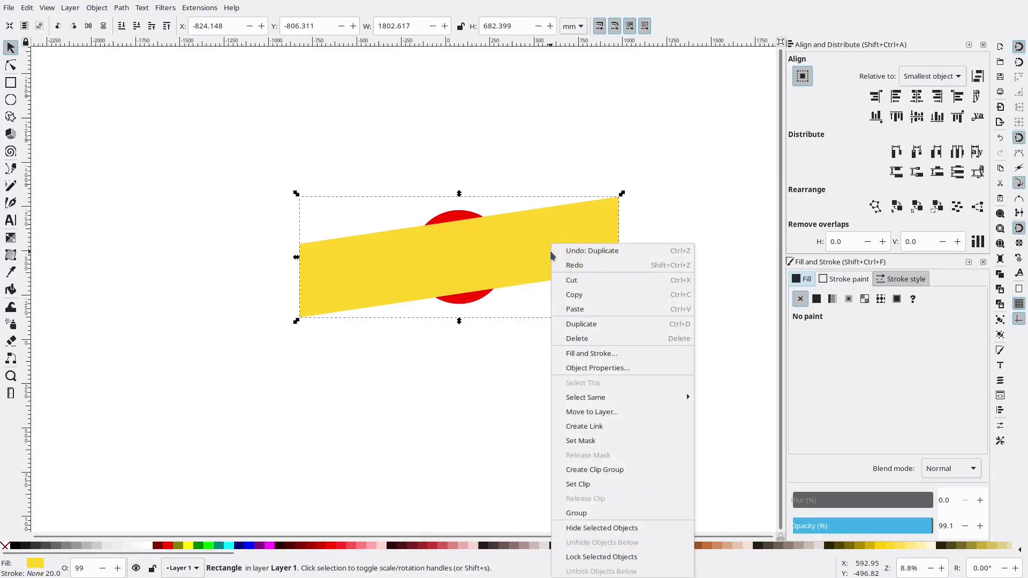
{"action": "left_click", "coordinate": [628, 156]}
{"action": "left_click_drag", "start_coordinate": [568, 241], "coordinate": [652, 112]}
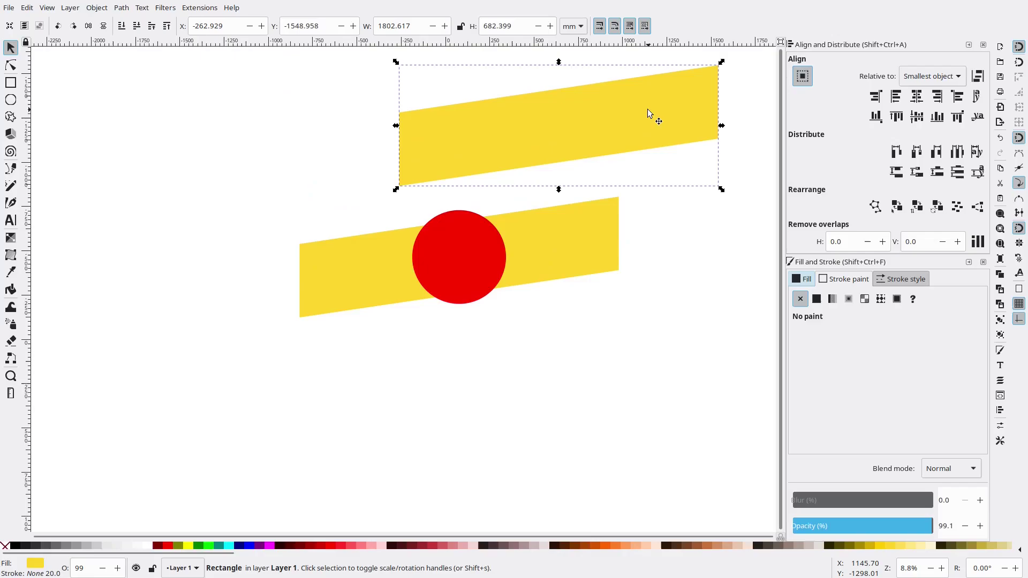
{"action": "key", "text": "ctrl+z"}
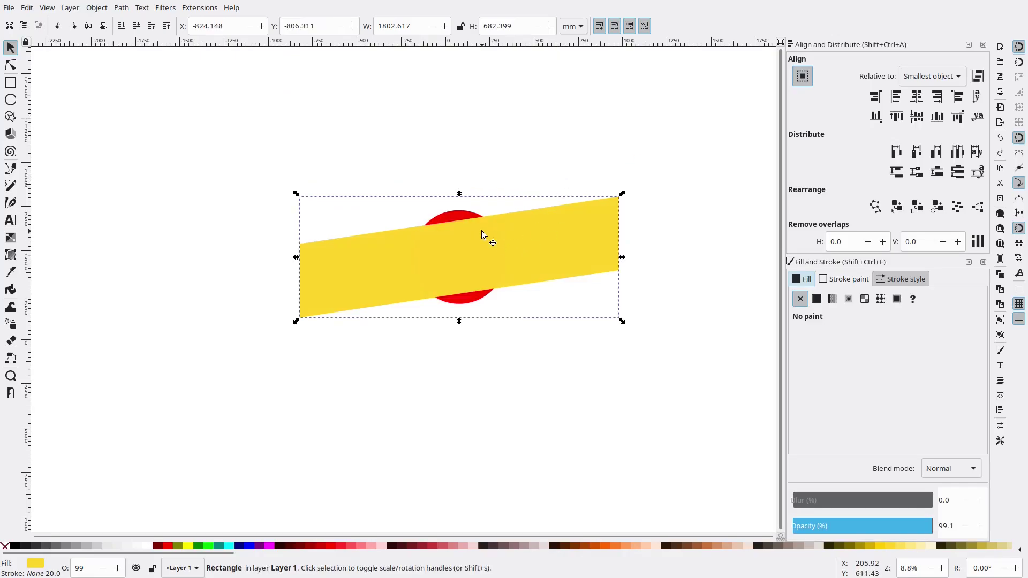
{"action": "scroll", "coordinate": [481, 234], "scroll_direction": "up", "scroll_amount": 3}
{"action": "scroll", "coordinate": [477, 243], "scroll_direction": "down", "scroll_amount": 2}
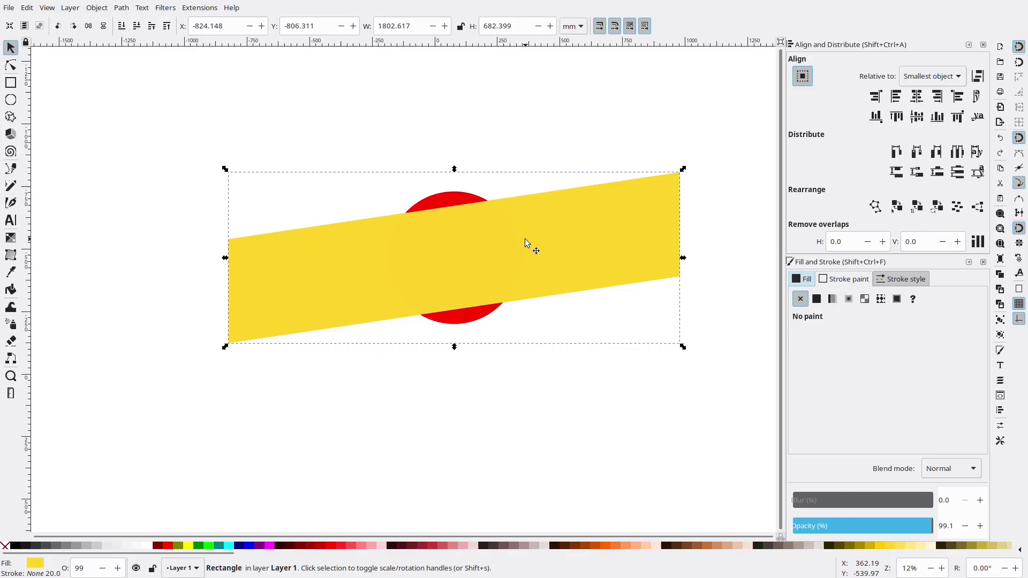
- Fill the copy brown, lower it one step, and flip it horizontally
{"action": "left_click", "coordinate": [707, 545]}
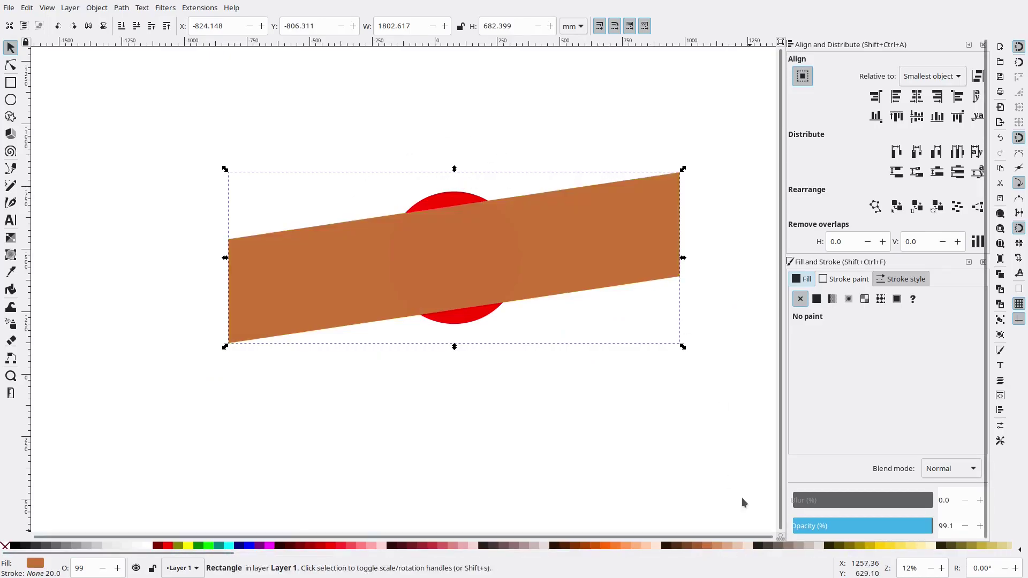
{"action": "left_click", "coordinate": [137, 27]}
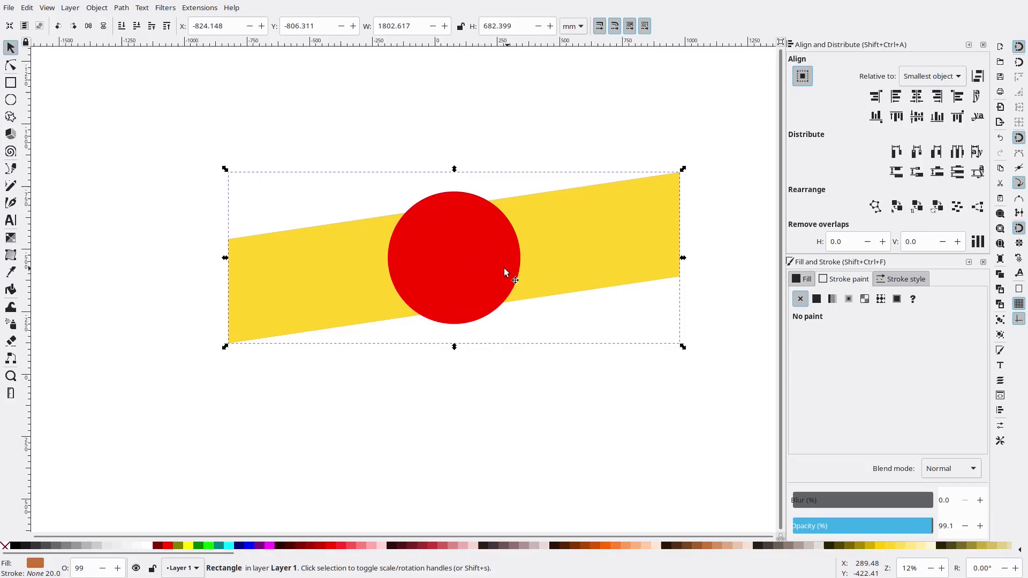
{"action": "left_click", "coordinate": [47, 8]}
{"action": "mouse_move", "coordinate": [91, 9]}
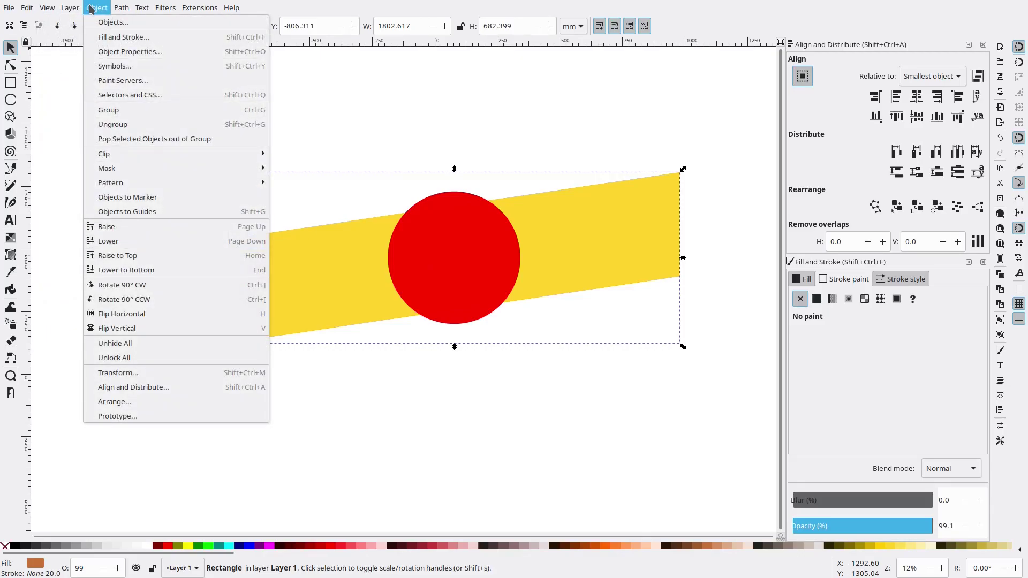
{"action": "left_click", "coordinate": [138, 315]}
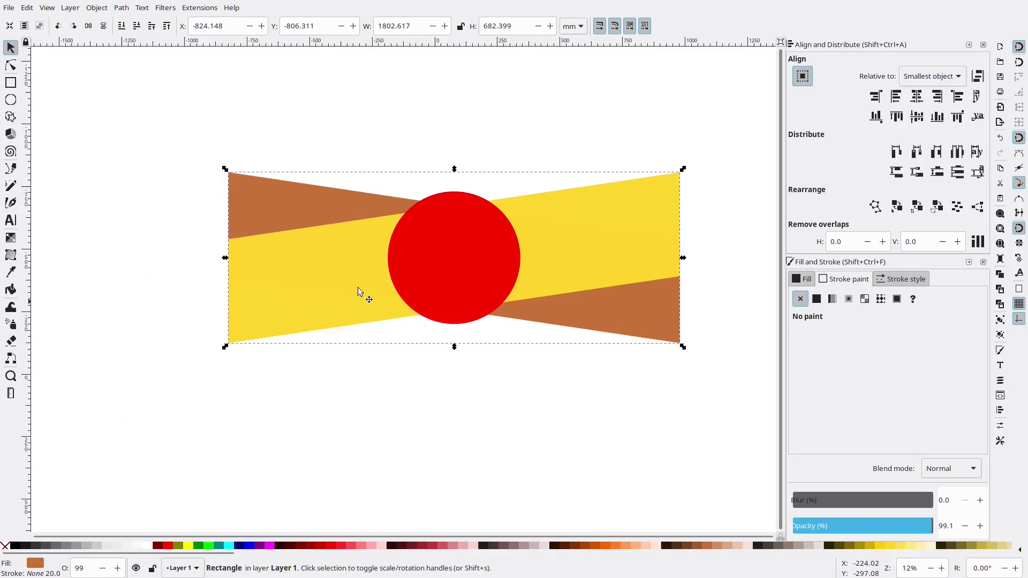
- Select and deselect the brown band to check the bow-tie arrangement
{"action": "left_click", "coordinate": [185, 339]}
{"action": "left_click", "coordinate": [589, 308]}
{"action": "left_click", "coordinate": [608, 387]}
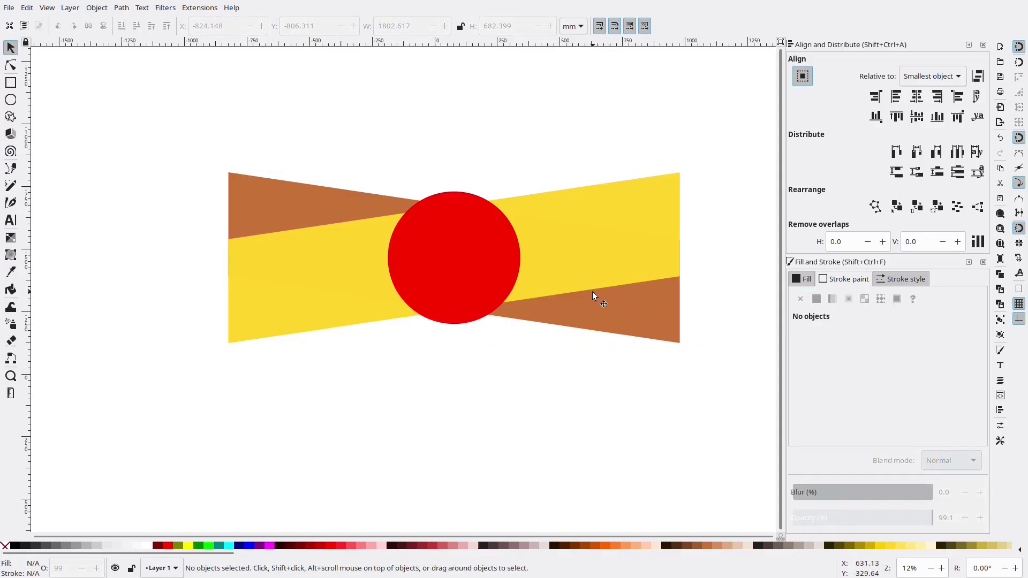
{"action": "scroll", "coordinate": [592, 291], "scroll_direction": "down", "scroll_amount": 7}
{"action": "scroll", "coordinate": [590, 307], "scroll_direction": "up", "scroll_amount": 8}
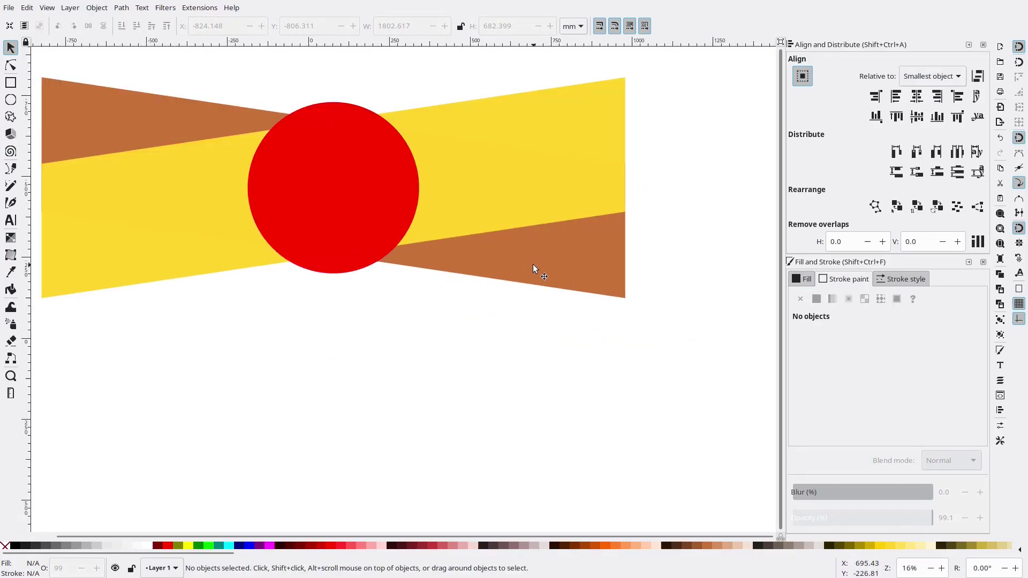
{"action": "left_click", "coordinate": [532, 264]}
{"action": "scroll", "coordinate": [535, 268], "scroll_direction": "down", "scroll_amount": 2}
{"action": "left_click", "coordinate": [622, 189]}
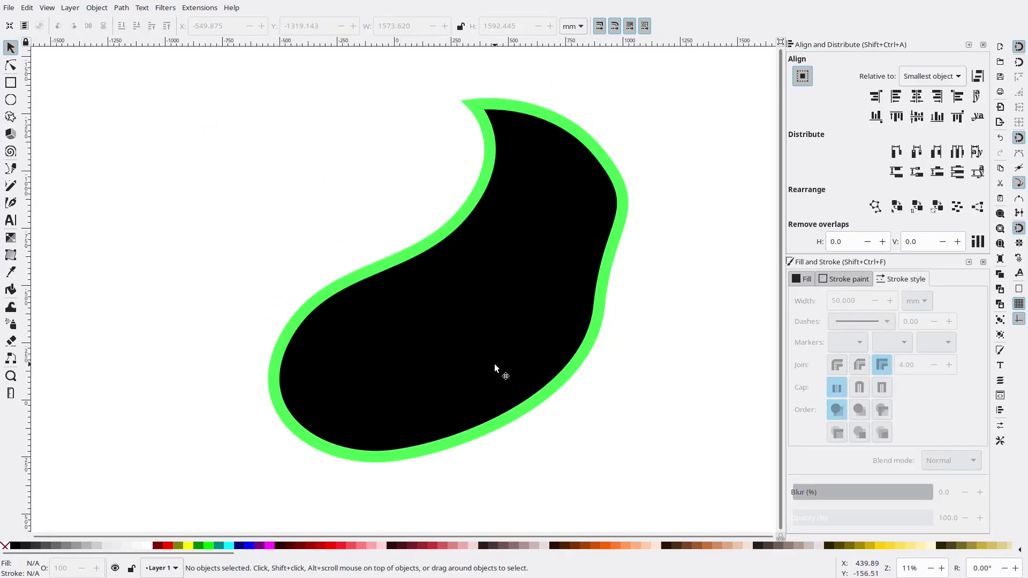
- Duplicate the green-outlined black blob and shift the copy slightly up and to the left
{"action": "scroll", "coordinate": [493, 364], "scroll_direction": "down", "scroll_amount": 5}
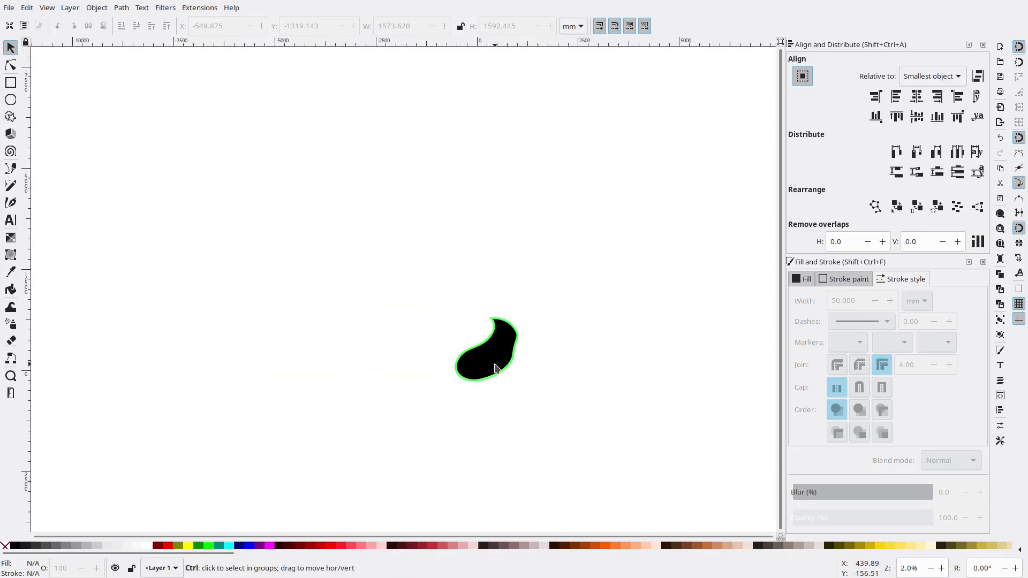
{"action": "scroll", "coordinate": [497, 371], "scroll_direction": "up", "scroll_amount": 4}
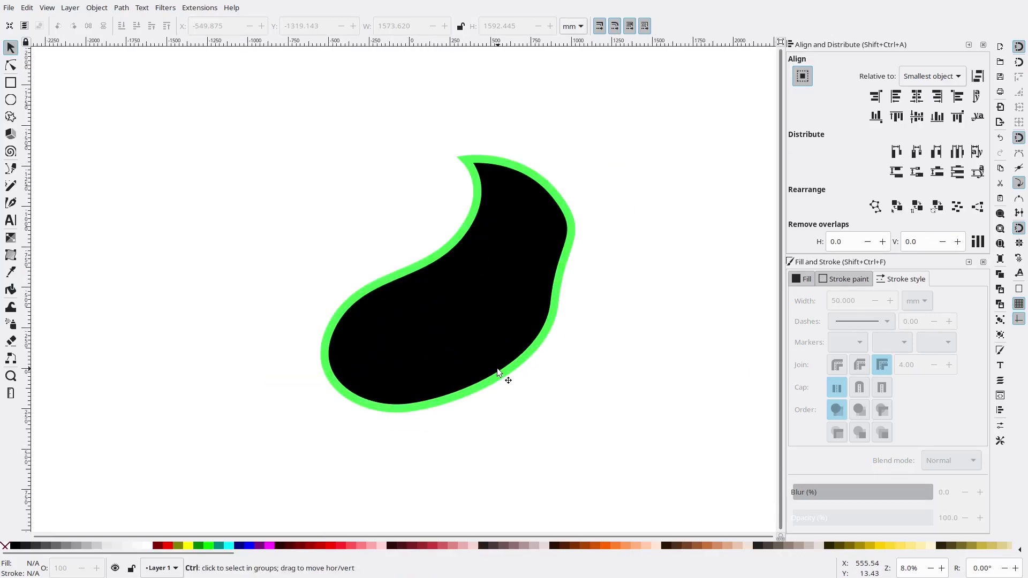
{"action": "right_click", "coordinate": [516, 313]}
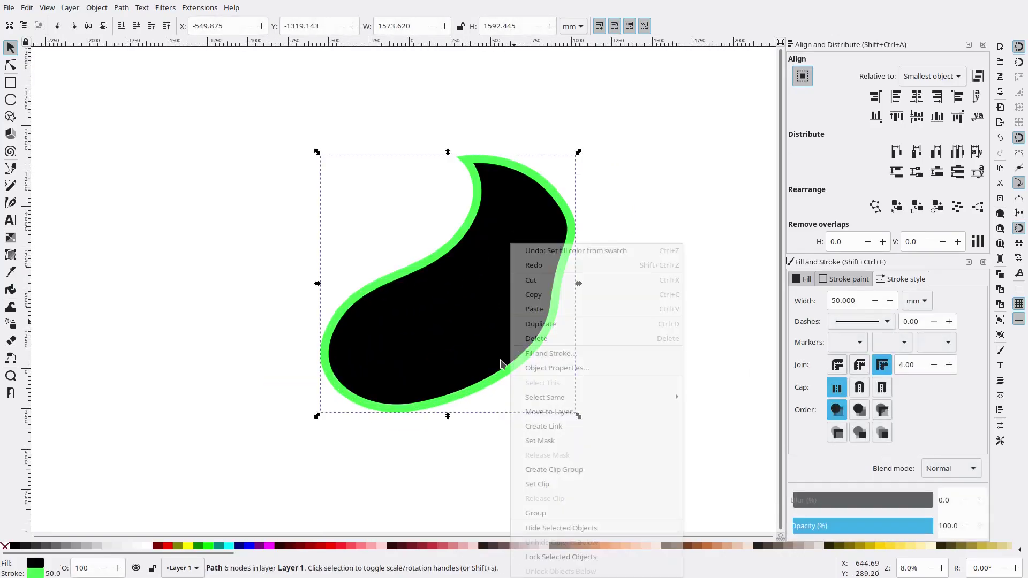
{"action": "left_click", "coordinate": [551, 325]}
{"action": "left_click_drag", "start_coordinate": [509, 328], "coordinate": [489, 306]}
{"action": "left_click", "coordinate": [647, 295]}
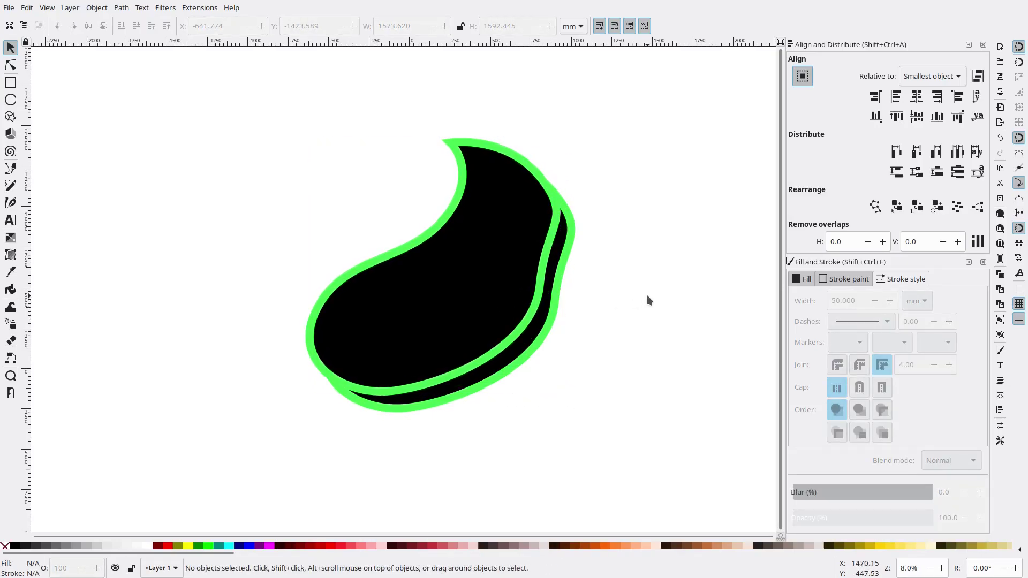